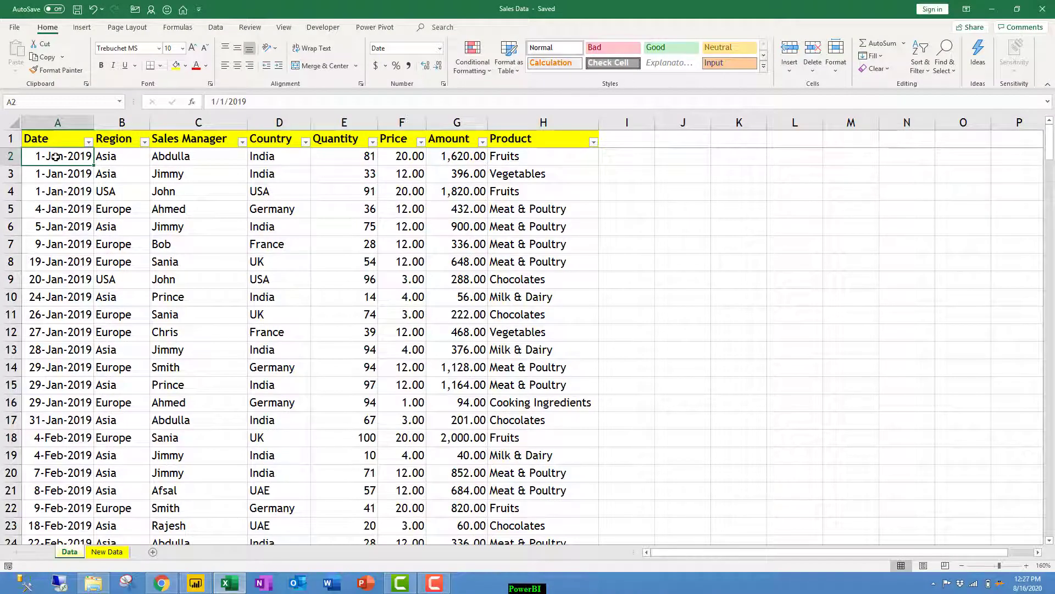
Switch from the Excel Sales Data workbook to the blank Power BI Desktop report.
click(195, 582)
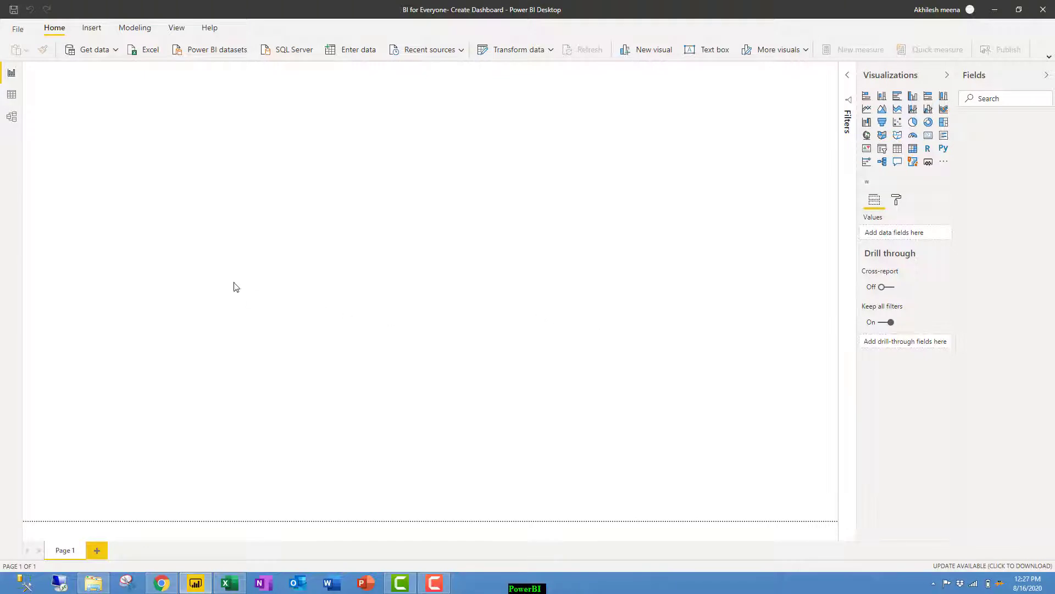
Load the Data sheet of the Sales Data Excel workbook into Power Query Editor.
click(116, 51)
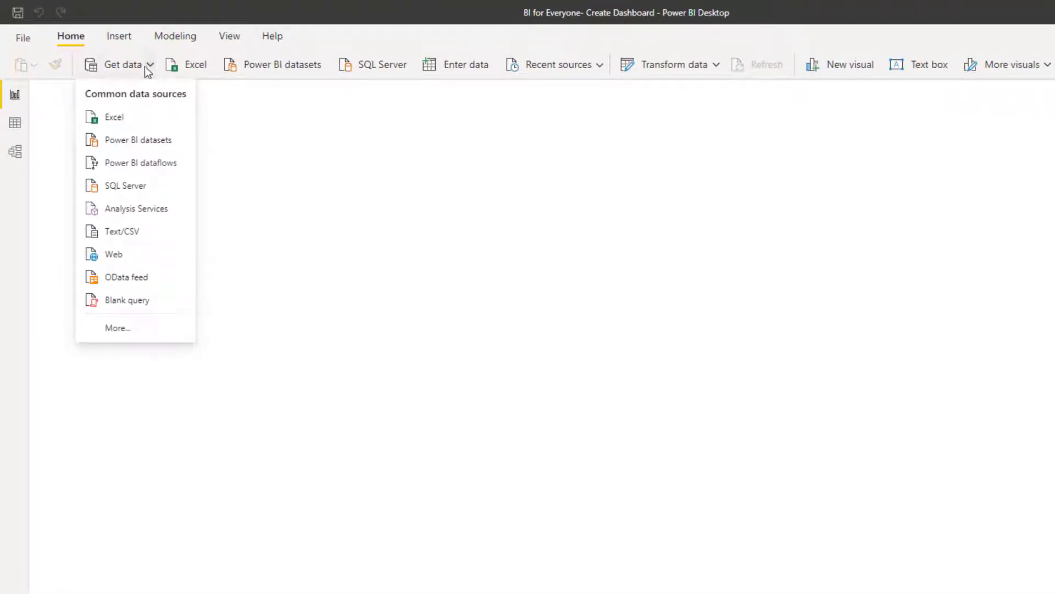
click(118, 117)
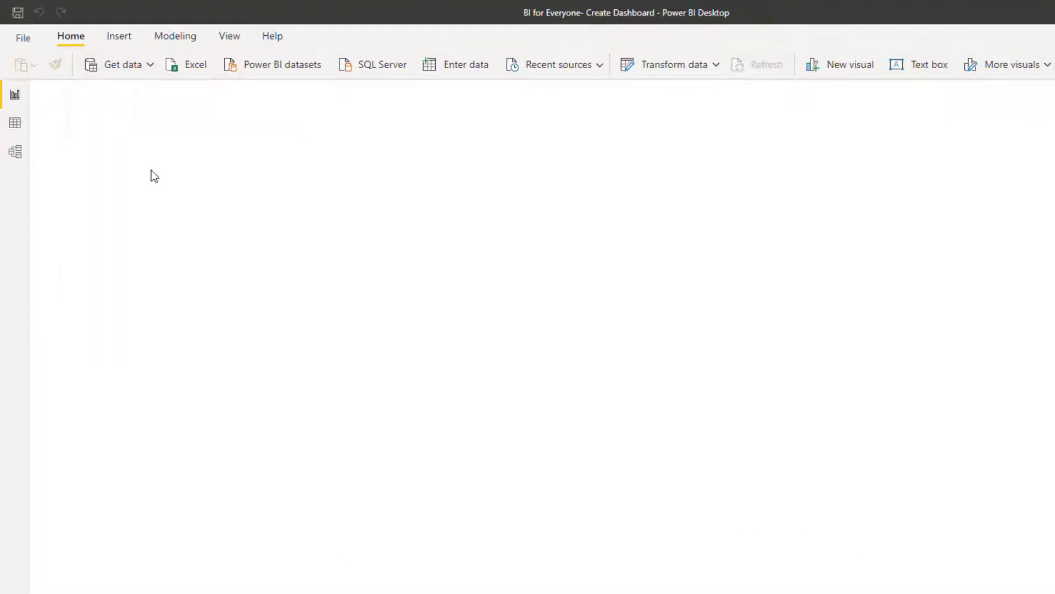
click(220, 142)
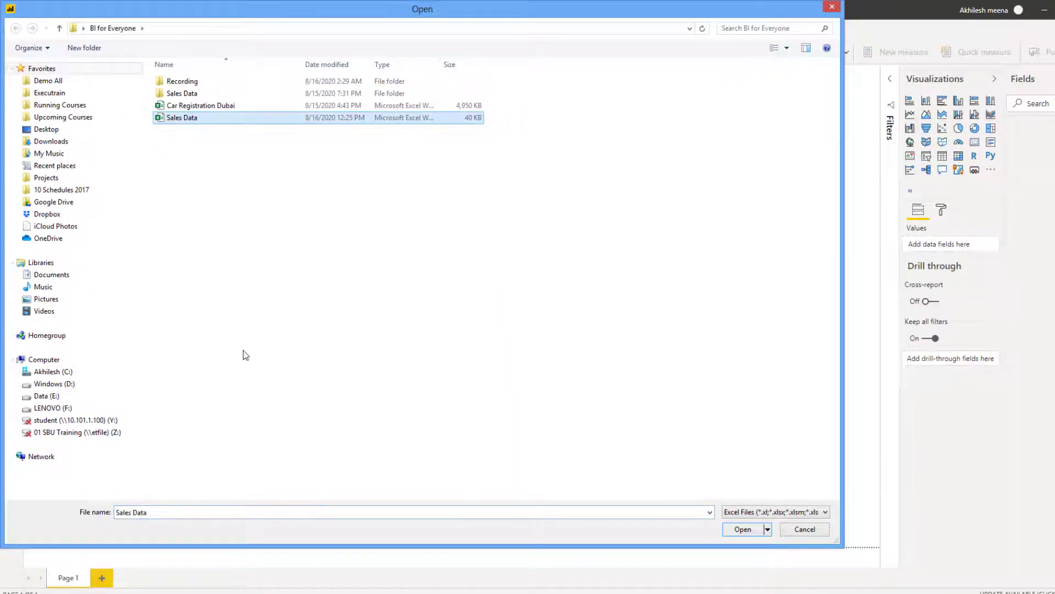
click(743, 528)
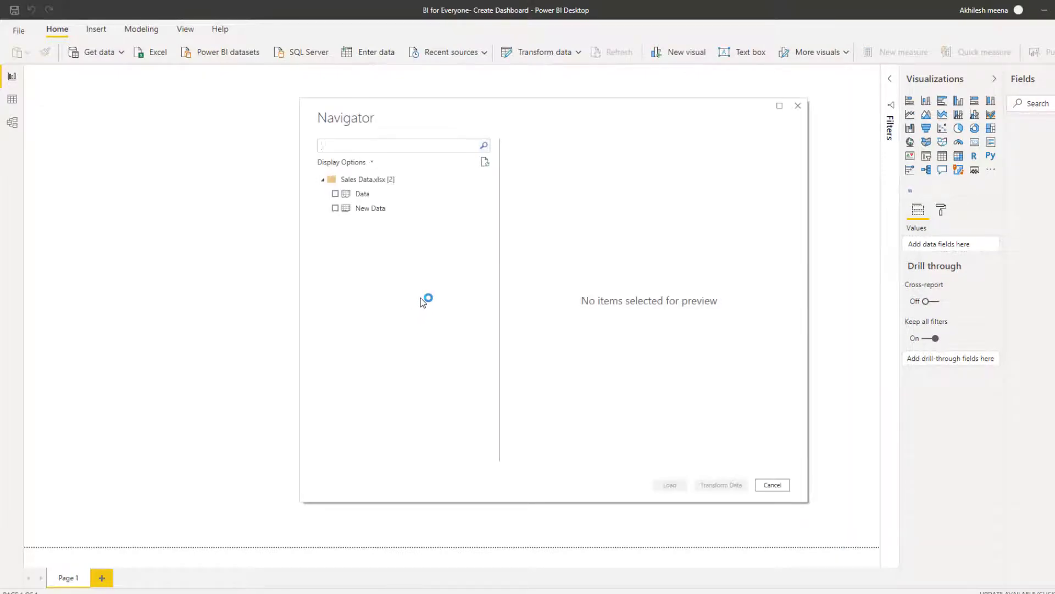
click(364, 195)
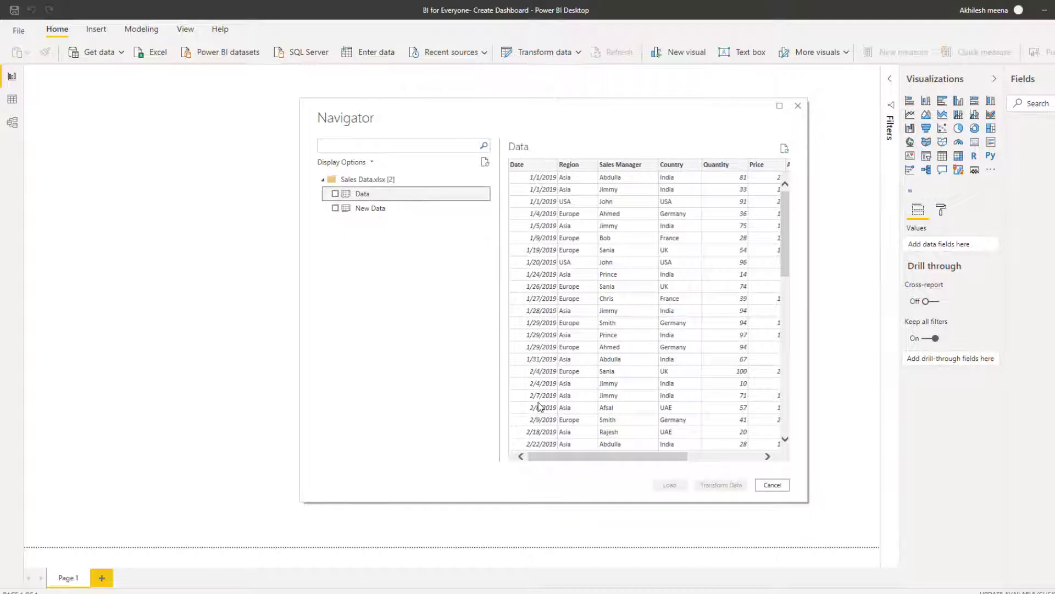
key(space)
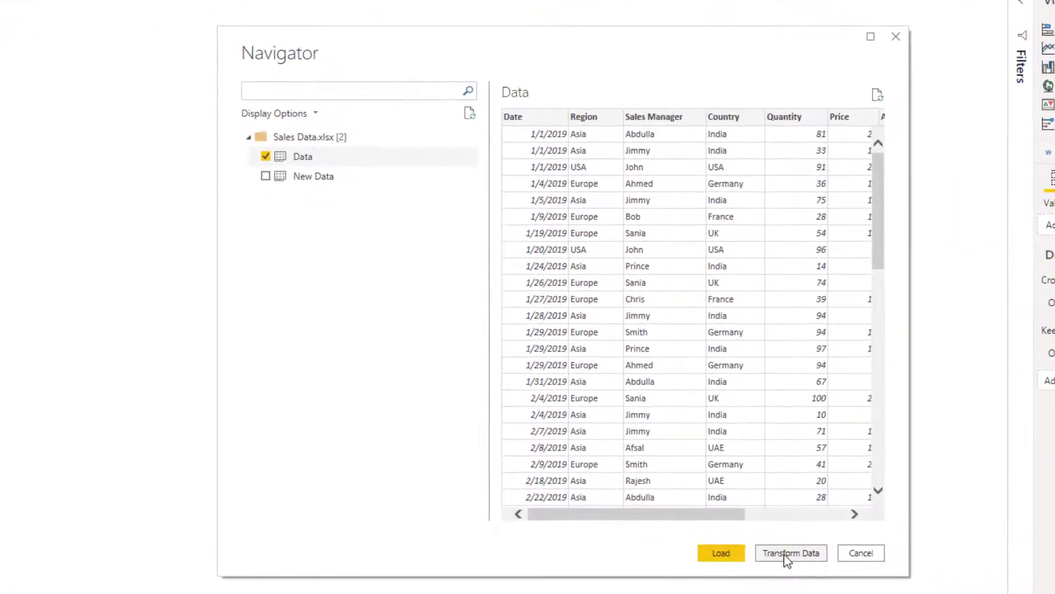
click(786, 554)
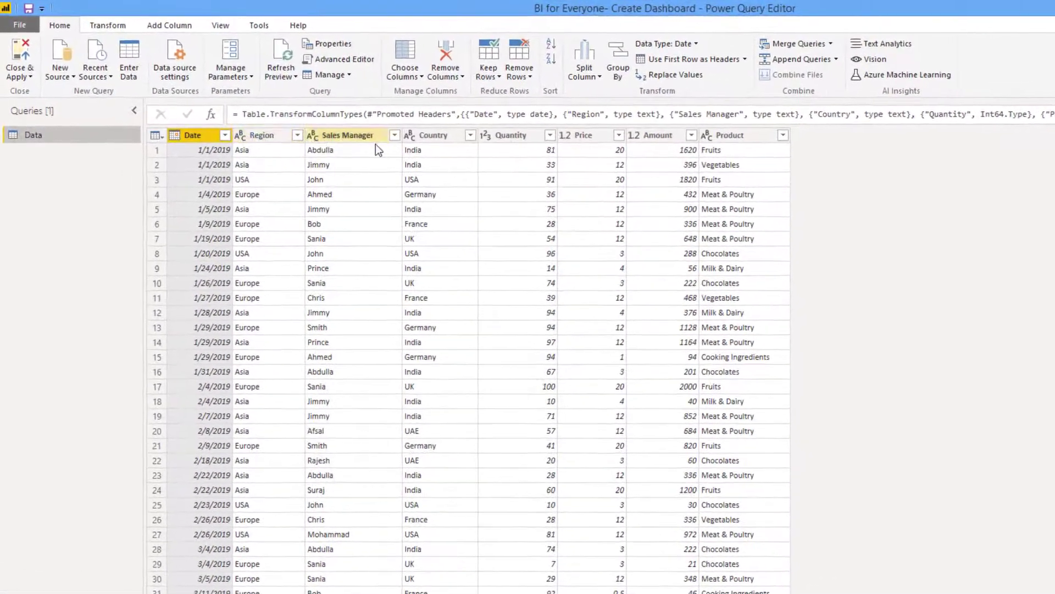
Change Quantity to Decimal Number, replacing the current type step, then Close & Apply.
click(358, 119)
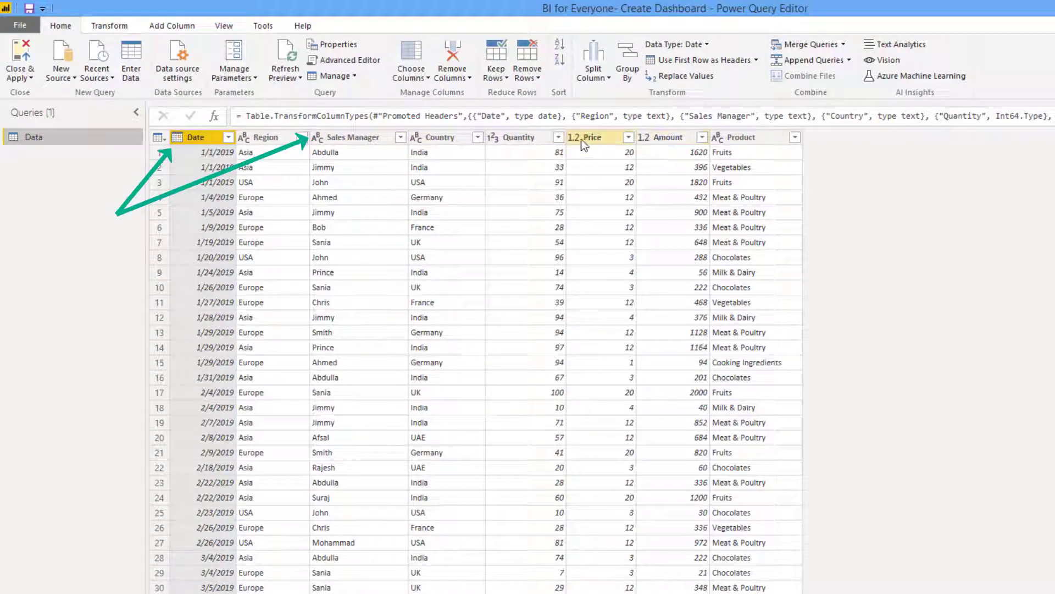
click(493, 137)
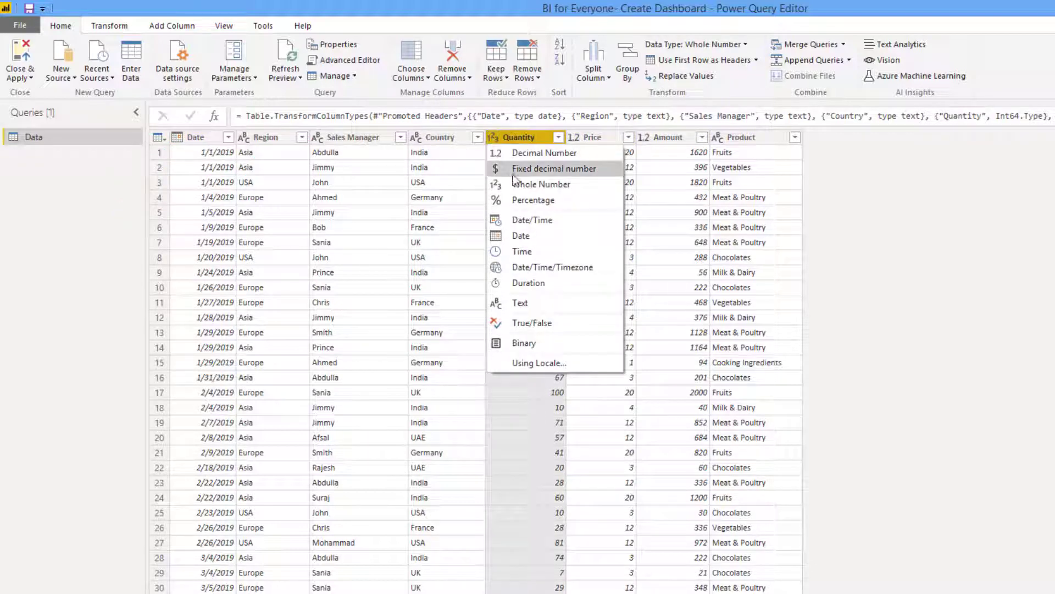
click(535, 153)
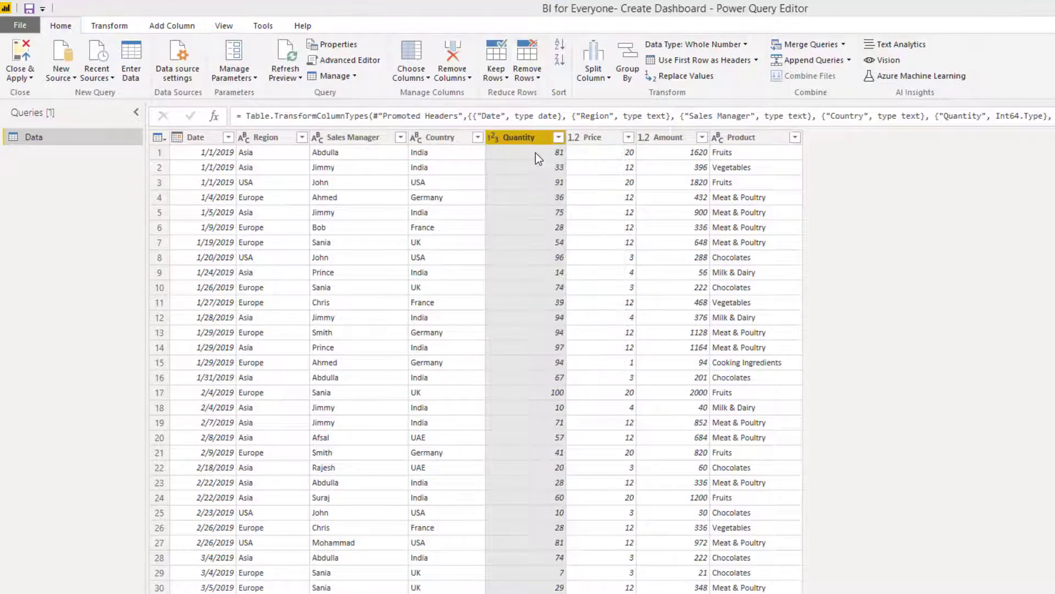
click(680, 415)
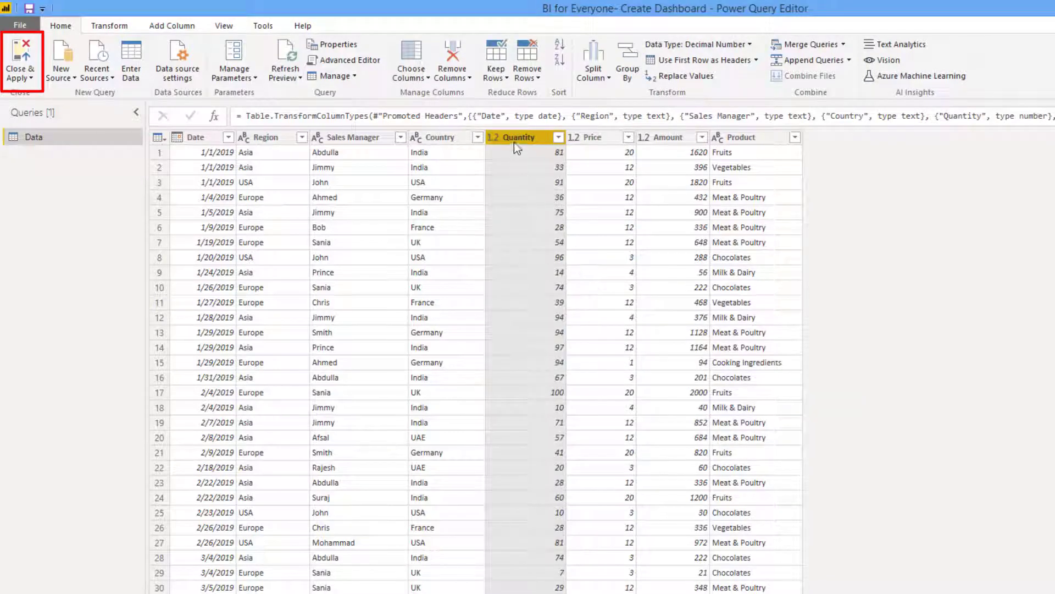
click(21, 55)
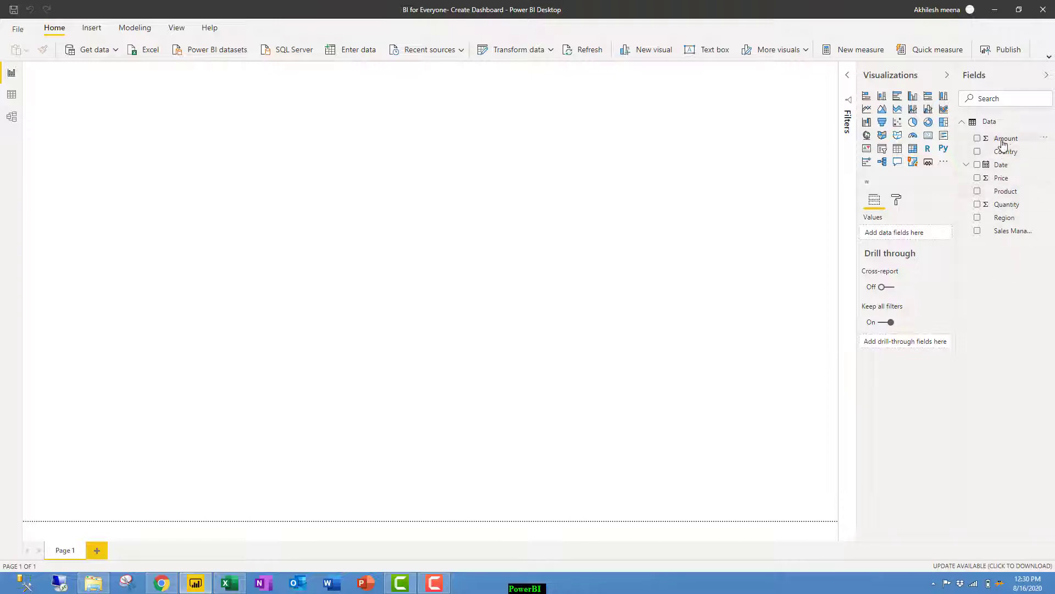
Build a column chart of total Amount broken down by Country.
drag(1002, 138, 606, 344)
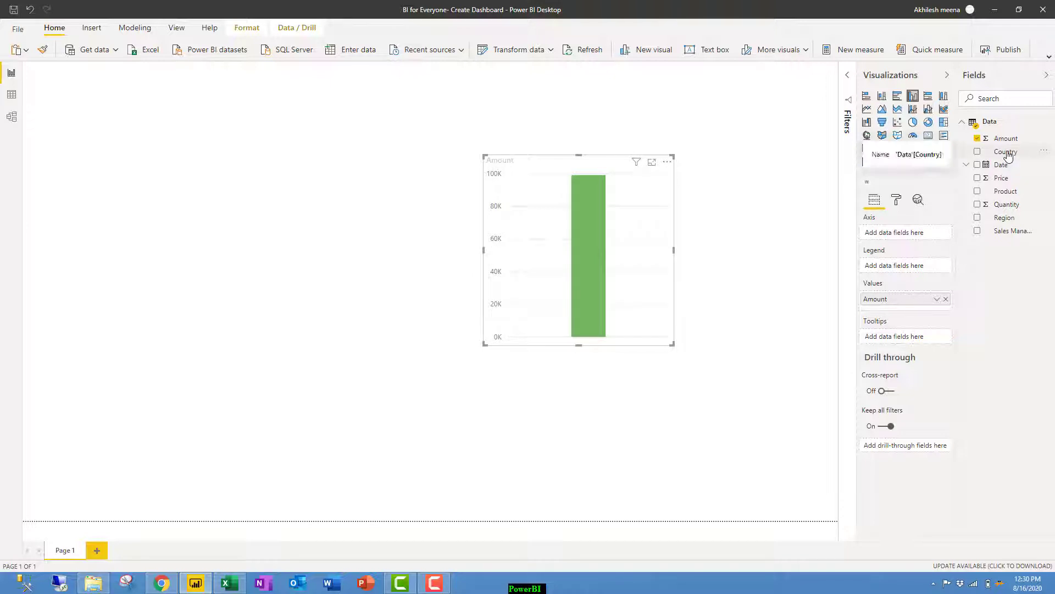
drag(1008, 155, 264, 206)
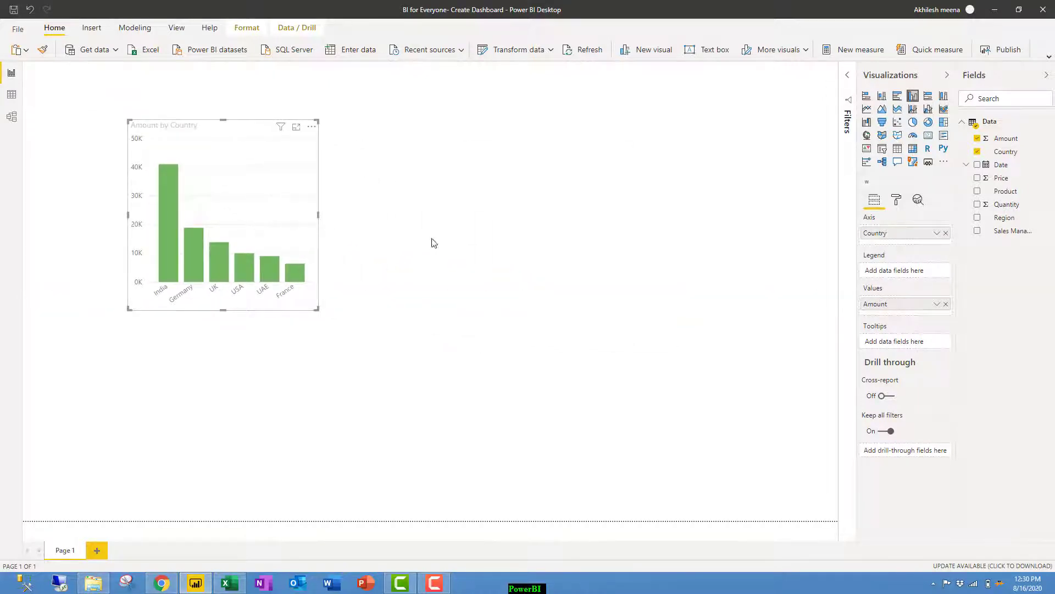
click(705, 266)
Create a Region table with Amount totals and convert it to a donut chart.
drag(1007, 224, 629, 187)
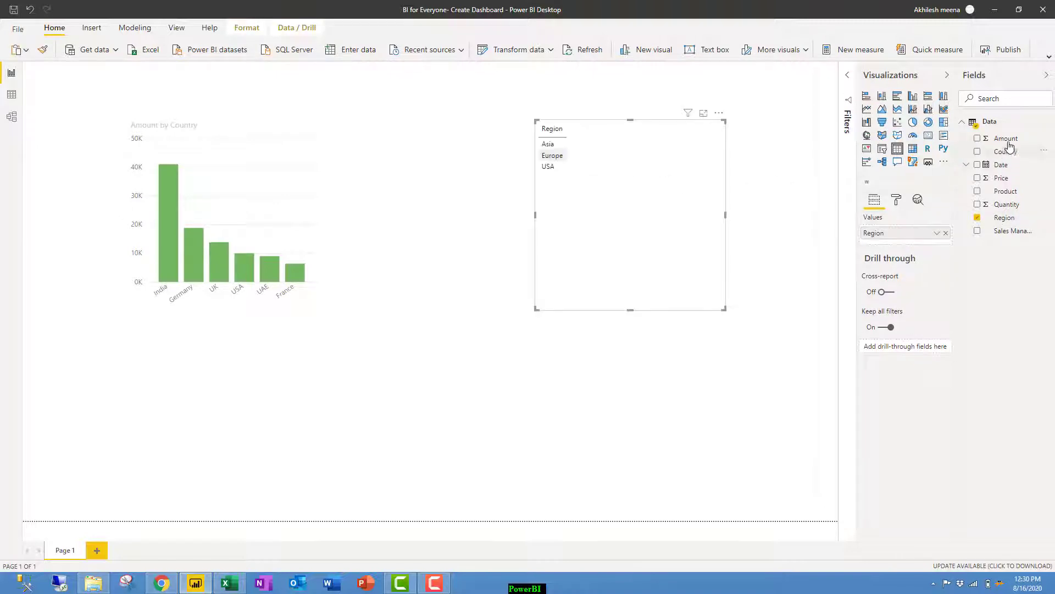
drag(1009, 143, 588, 248)
click(928, 122)
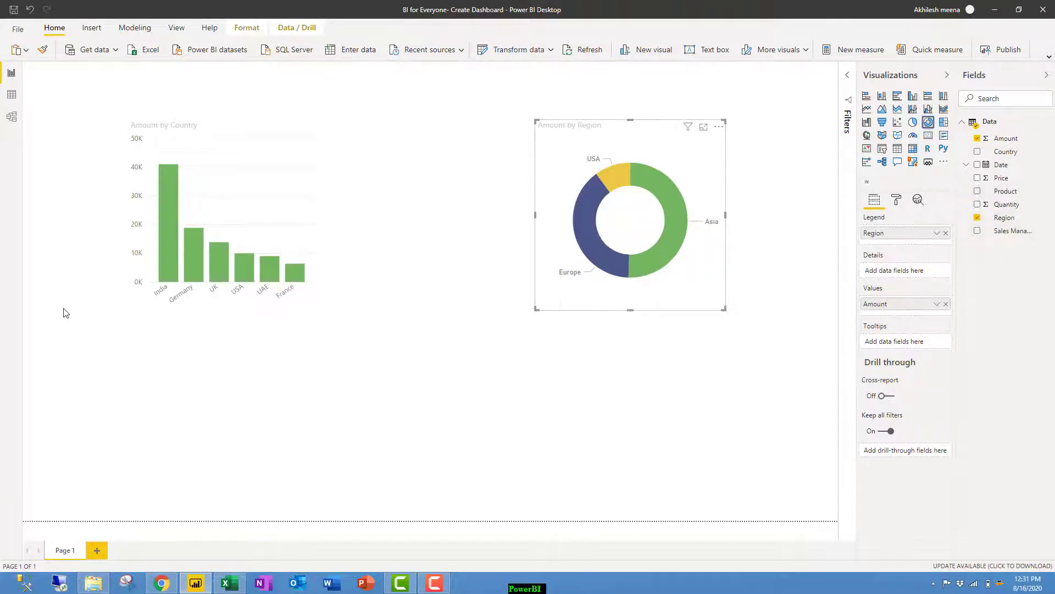
click(229, 163)
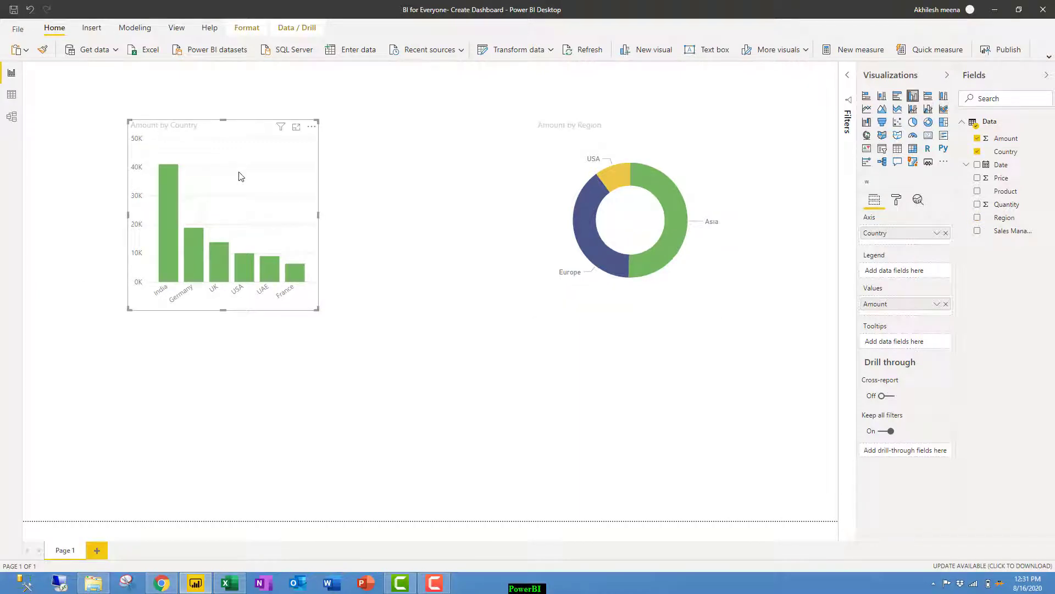
Duplicate the country chart below it, swap Country for Sales Manager, and make it a clustered bar chart.
key(ctrl+c)
key(ctrl+v)
mouse_move(239, 176)
mouse_down()
mouse_move(284, 389)
mouse_move(238, 356)
mouse_move(251, 357)
mouse_up()
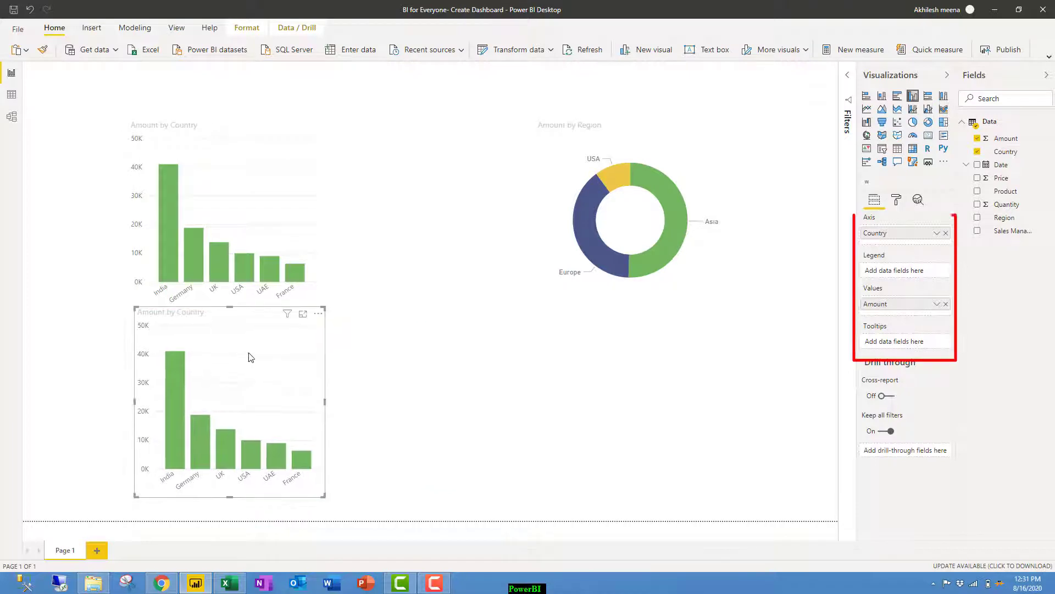
click(946, 234)
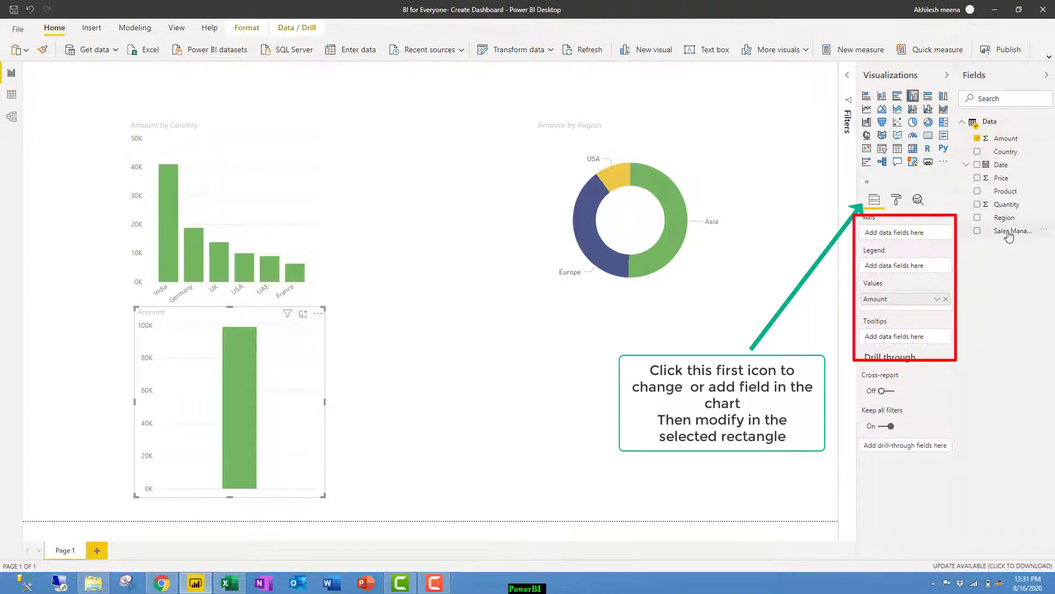
drag(1010, 236, 896, 237)
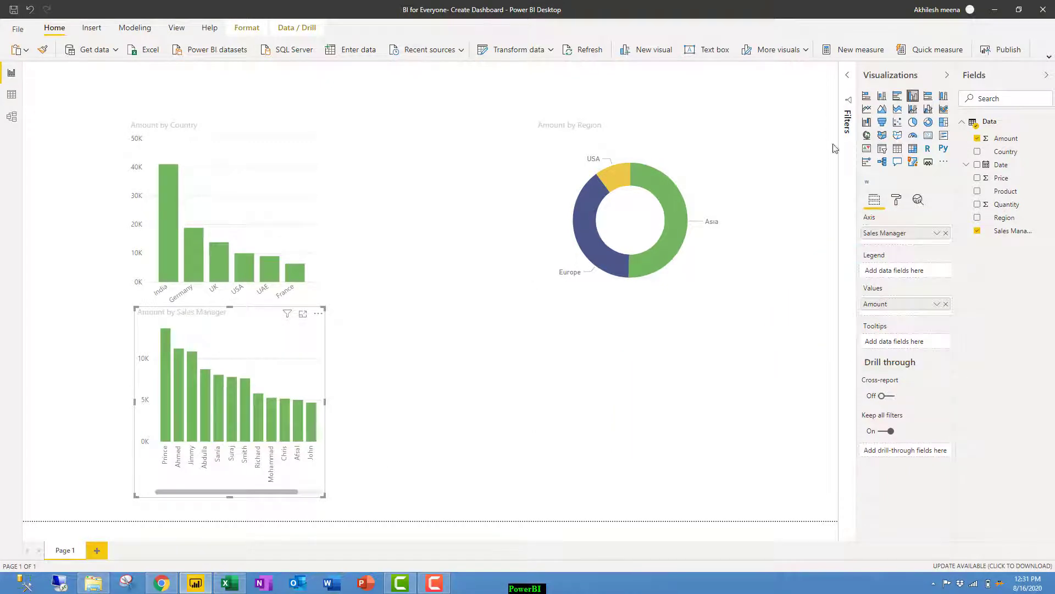
click(898, 97)
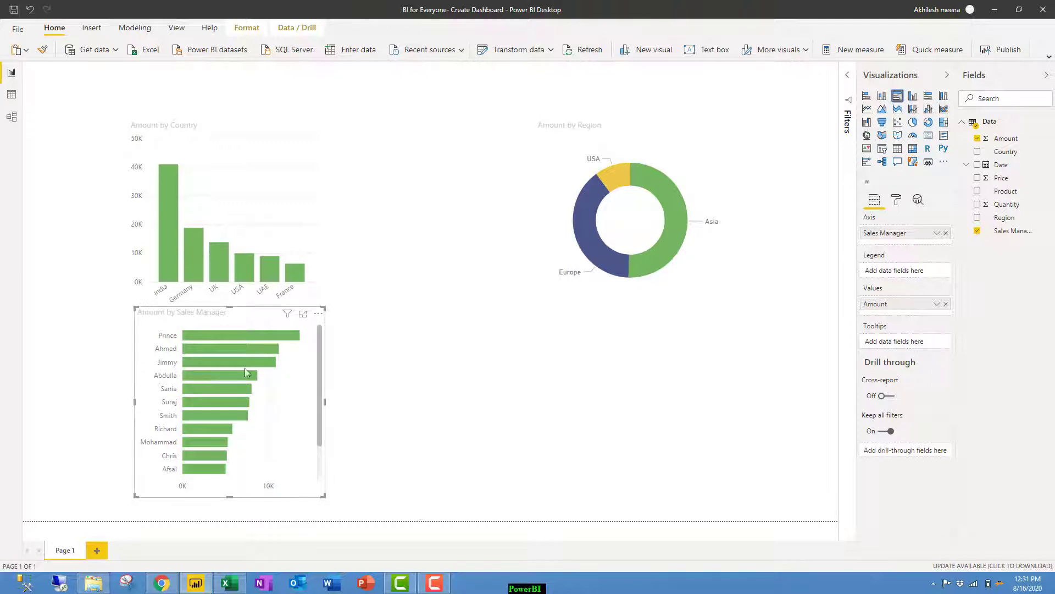
drag(229, 308, 225, 333)
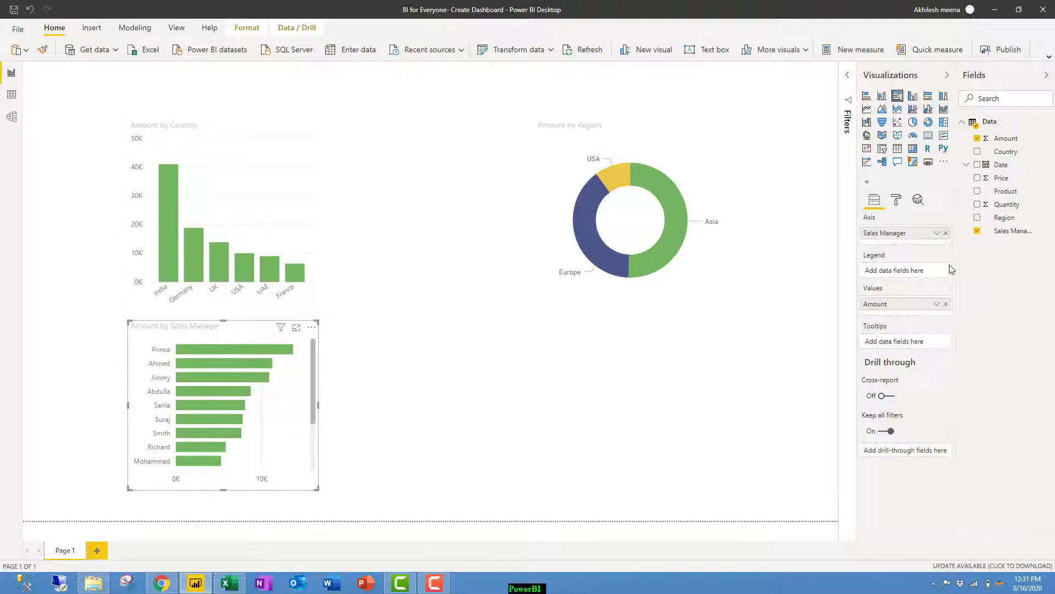
Turn on data labels and hide the Y axis on the Amount by Country chart.
click(291, 185)
click(897, 199)
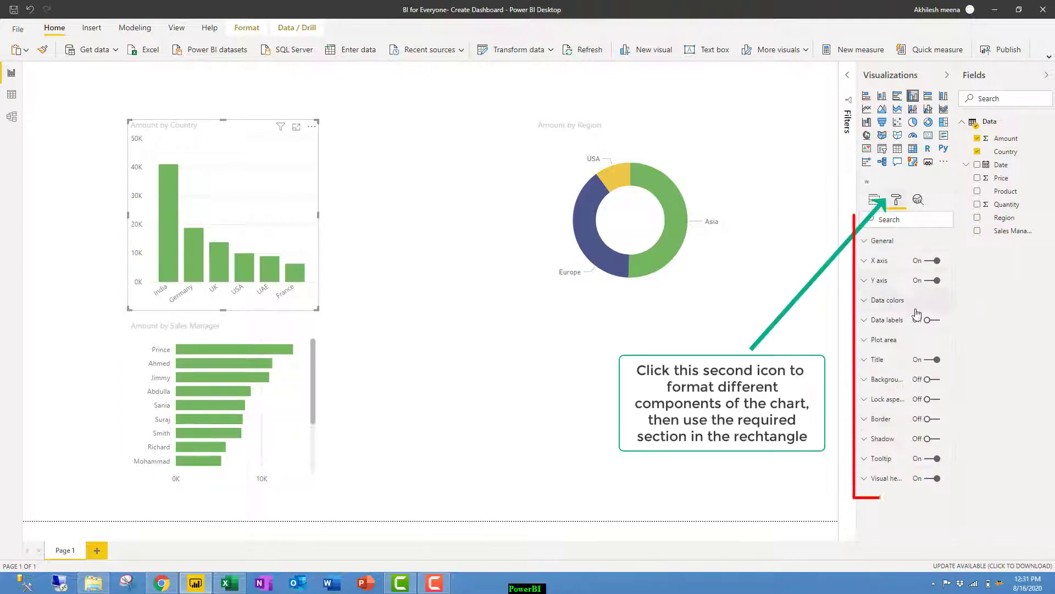
click(928, 324)
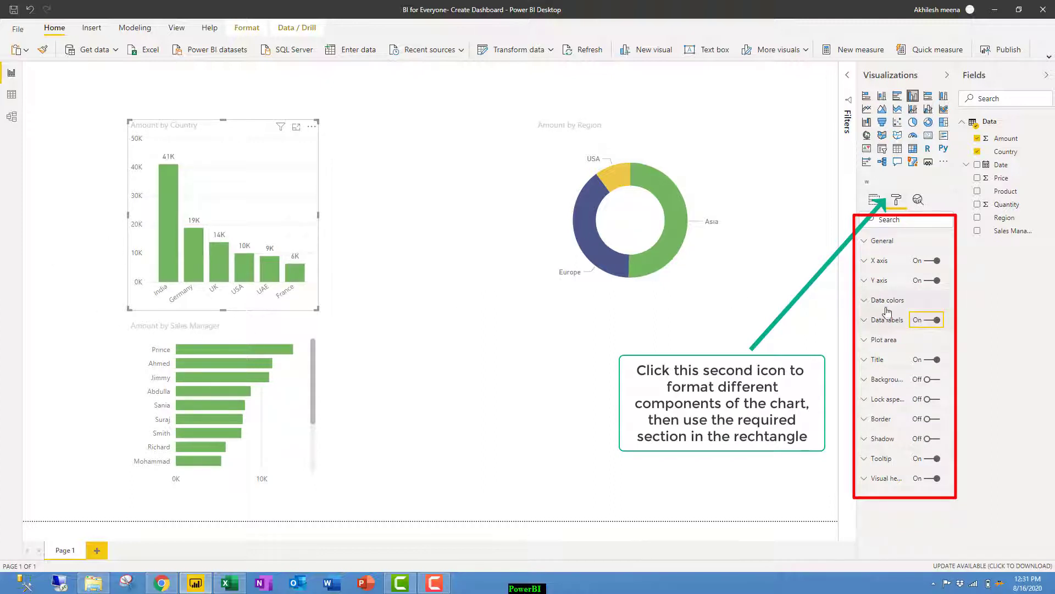
click(933, 281)
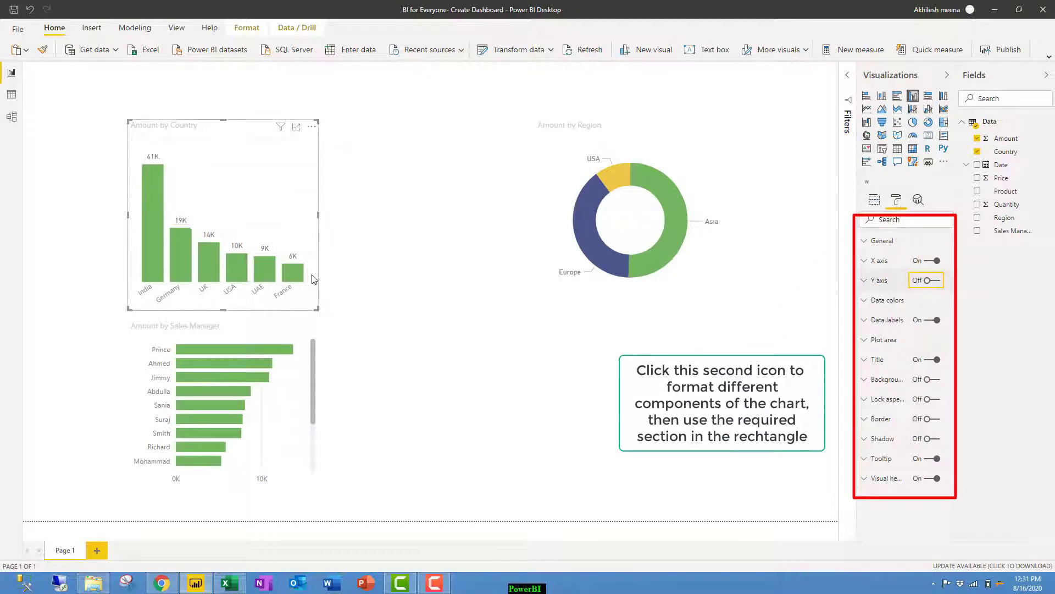
Turn on data labels and hide the X axis on the Sales Manager bar chart.
click(224, 337)
click(930, 320)
click(929, 320)
click(934, 281)
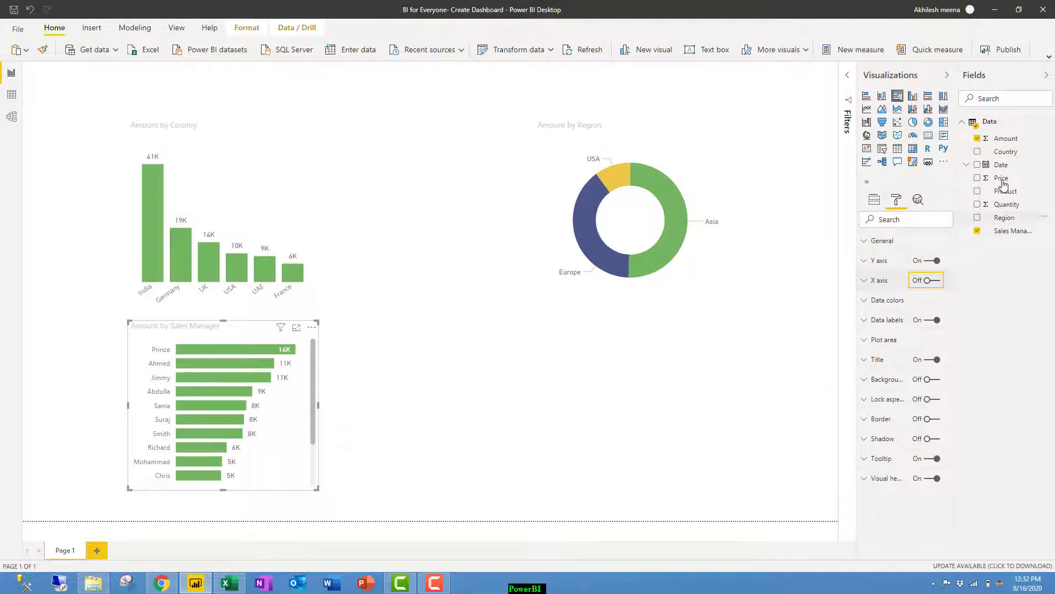
Chart Amount by Date, drop Day and Quarter, expand to Year and Month, and widen it.
drag(1007, 141, 777, 419)
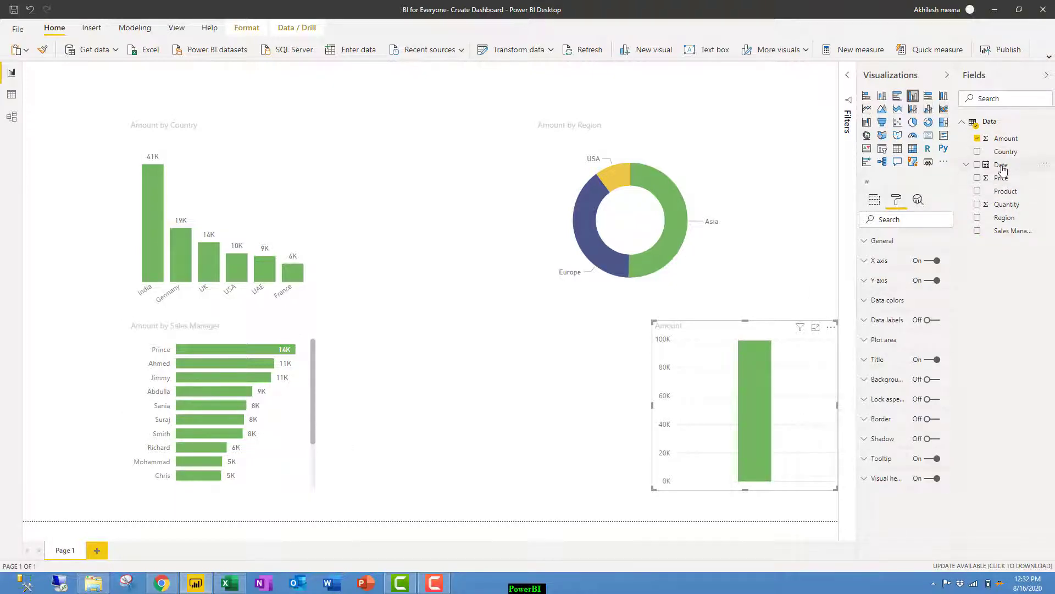
drag(1004, 169, 740, 427)
click(874, 200)
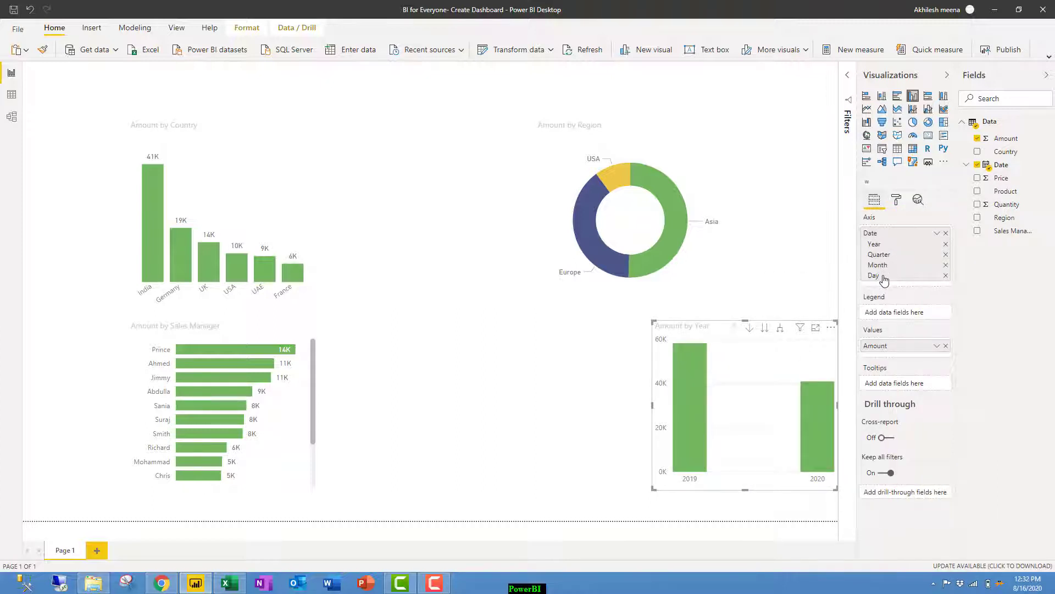
click(946, 277)
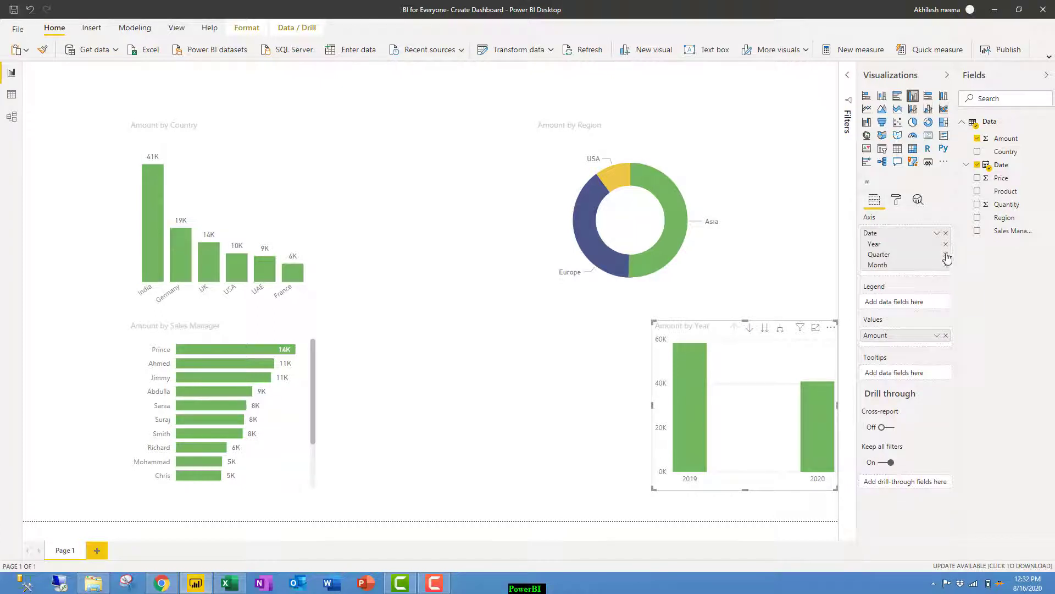
click(946, 255)
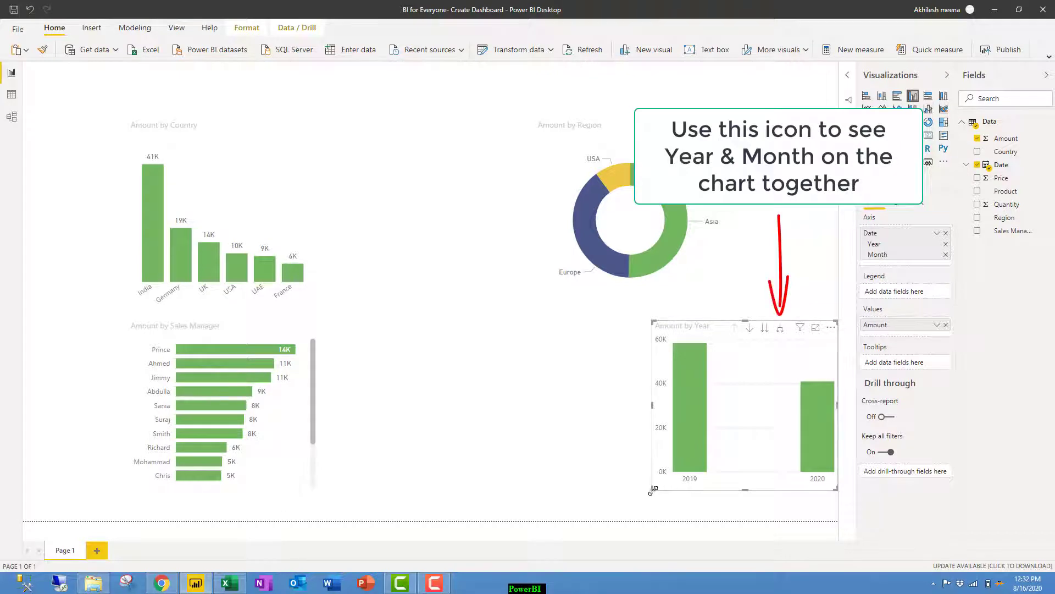
click(780, 327)
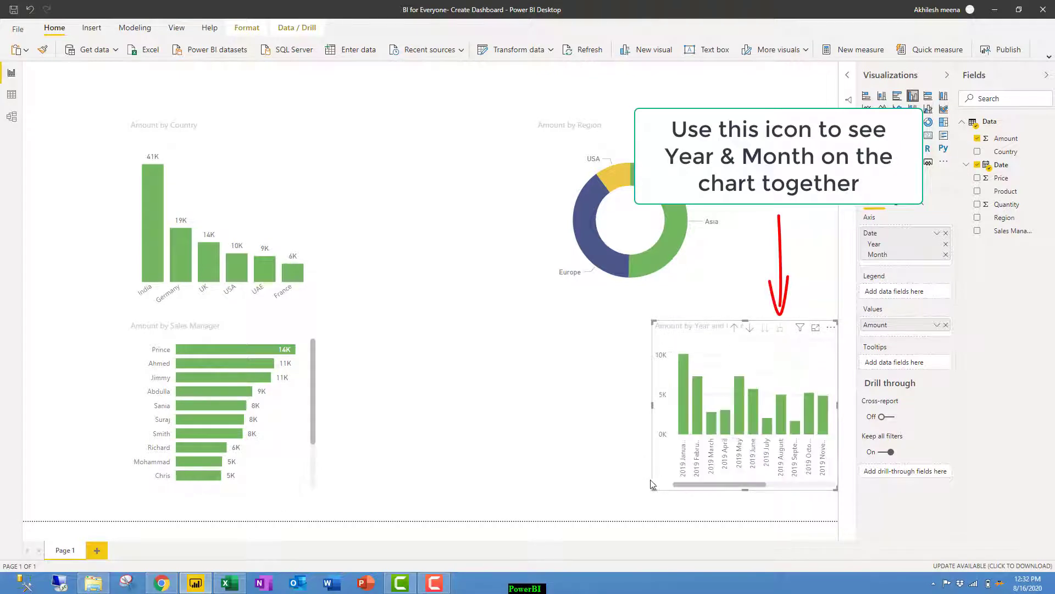
drag(654, 446, 452, 446)
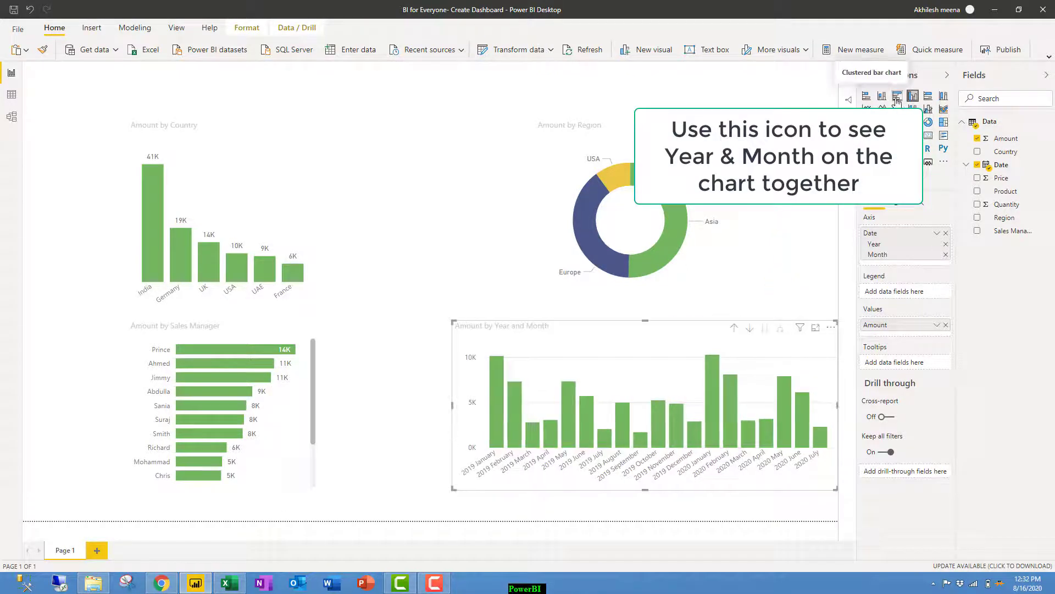
Make the monthly chart a line chart with markers and data labels, Y axis off.
click(867, 109)
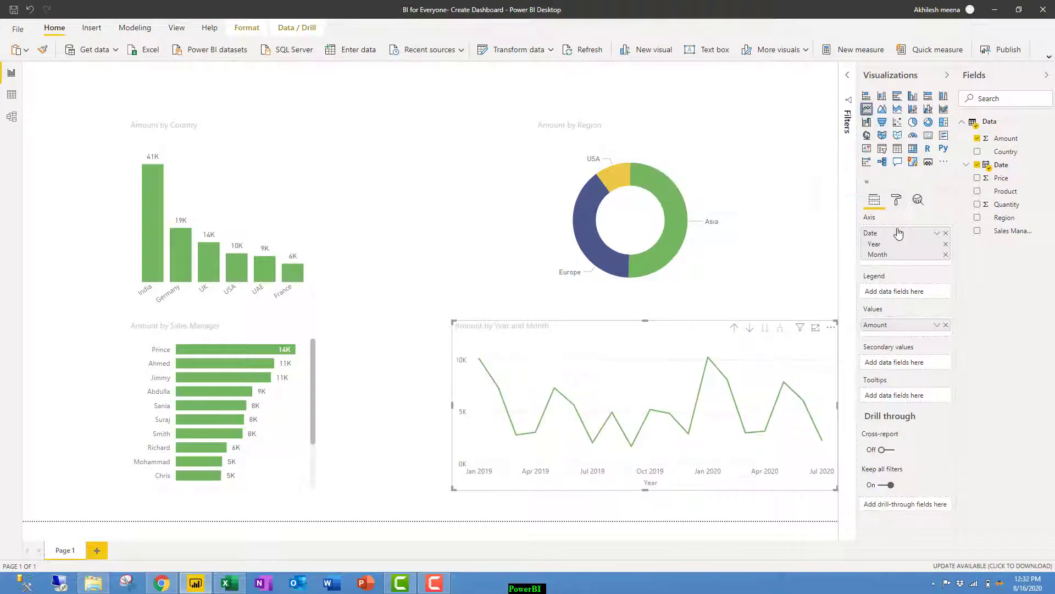
drag(901, 233, 900, 200)
click(898, 200)
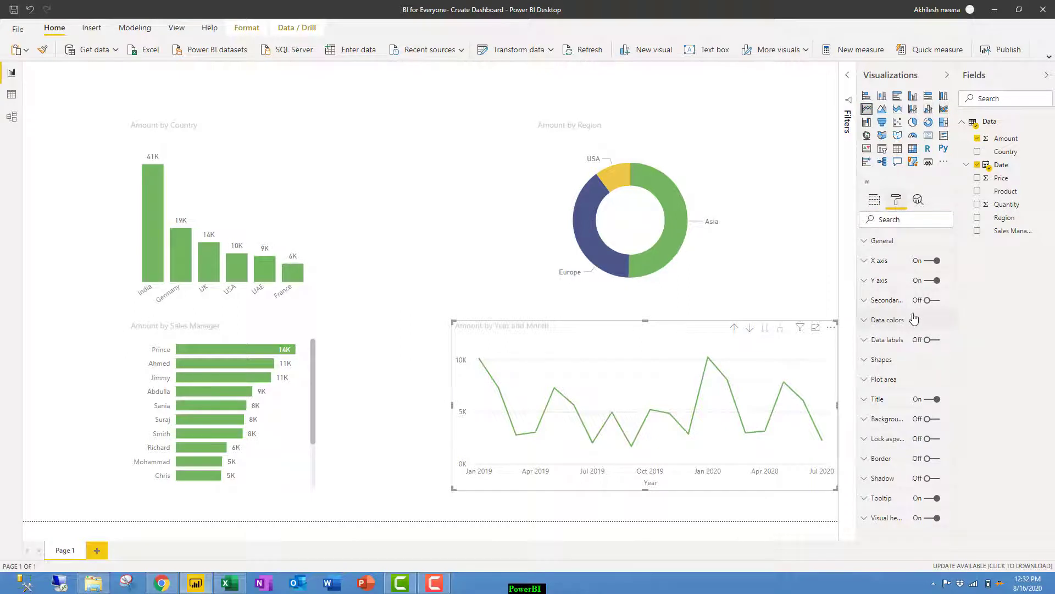
click(881, 360)
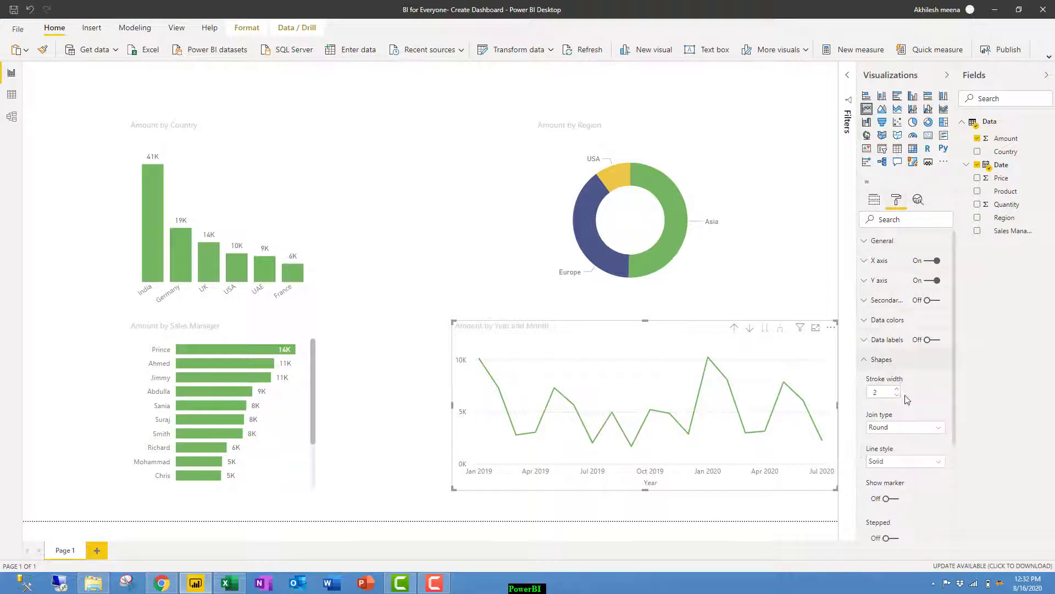
click(890, 499)
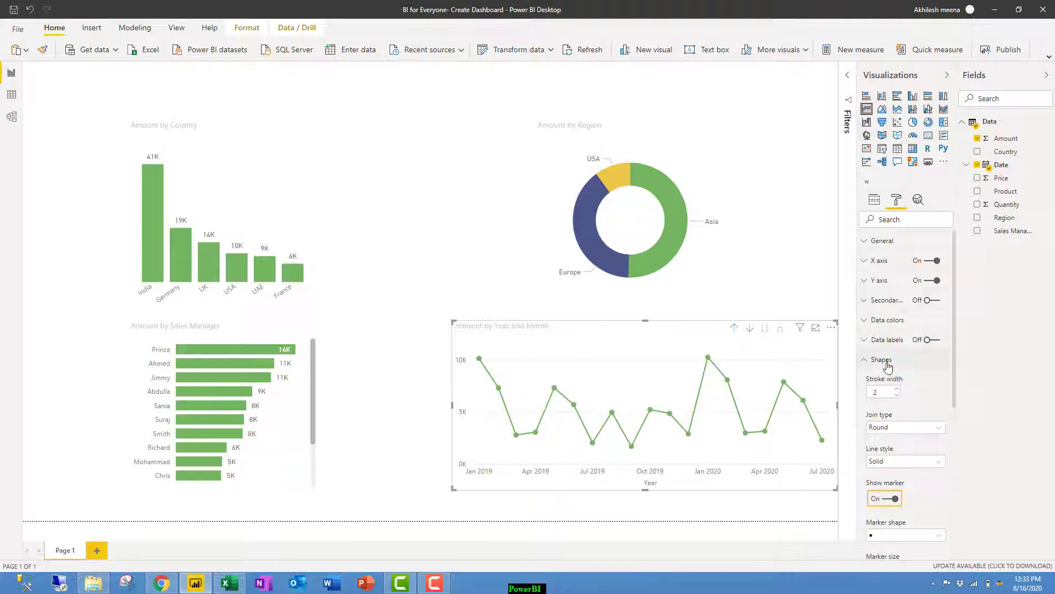
click(882, 361)
click(928, 341)
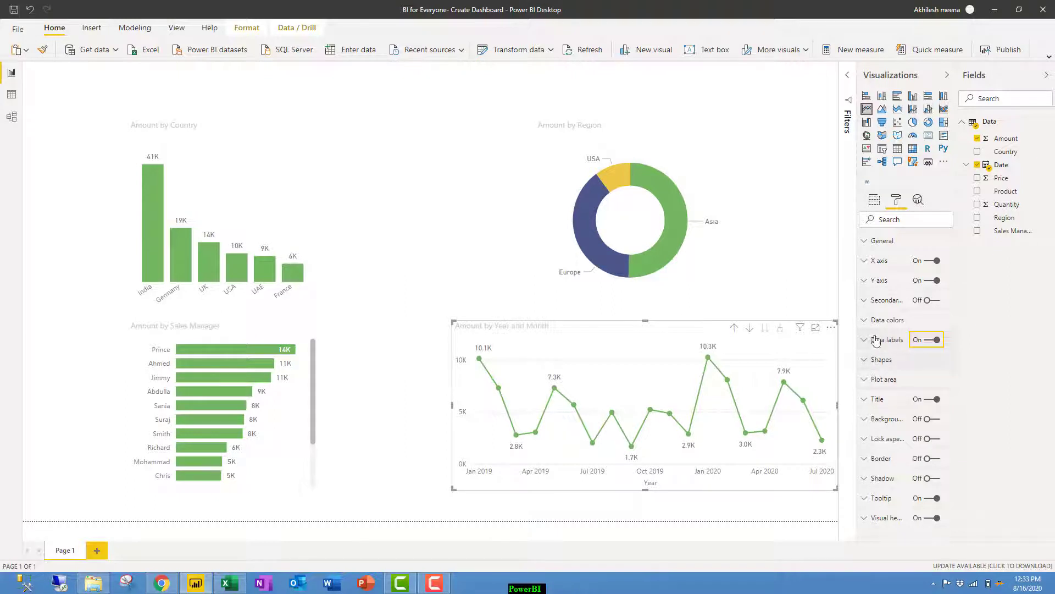
click(926, 283)
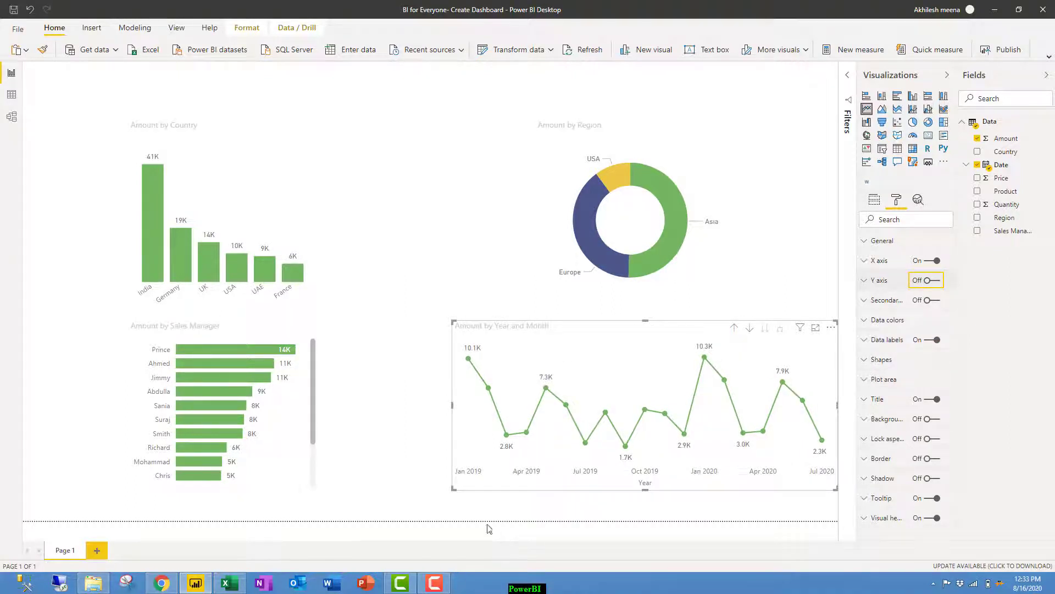
click(422, 392)
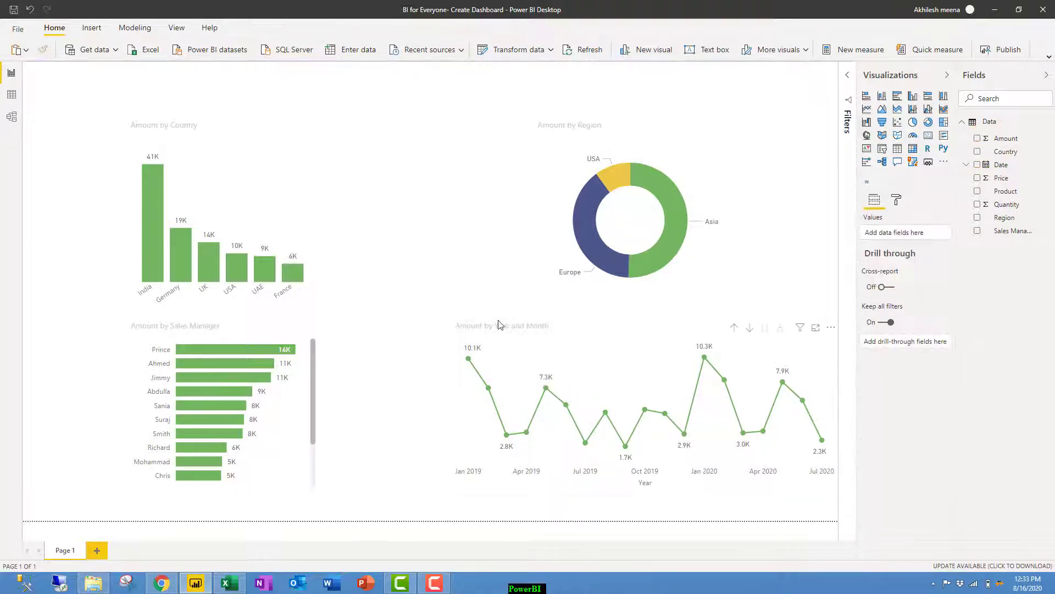
Move the line chart and the Amount by Region donut down and left.
drag(498, 326, 450, 340)
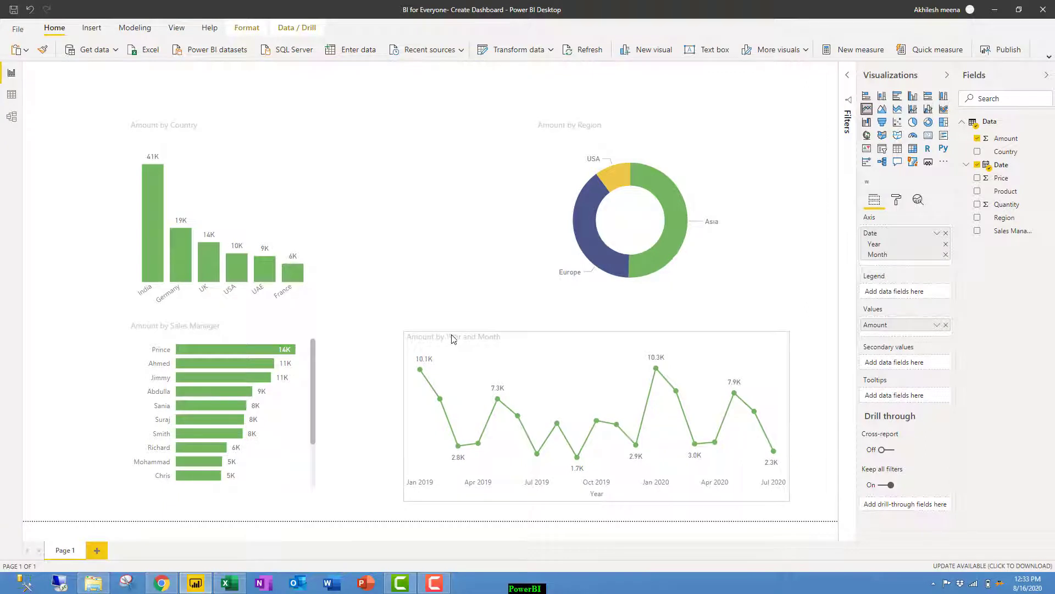
drag(555, 235, 524, 246)
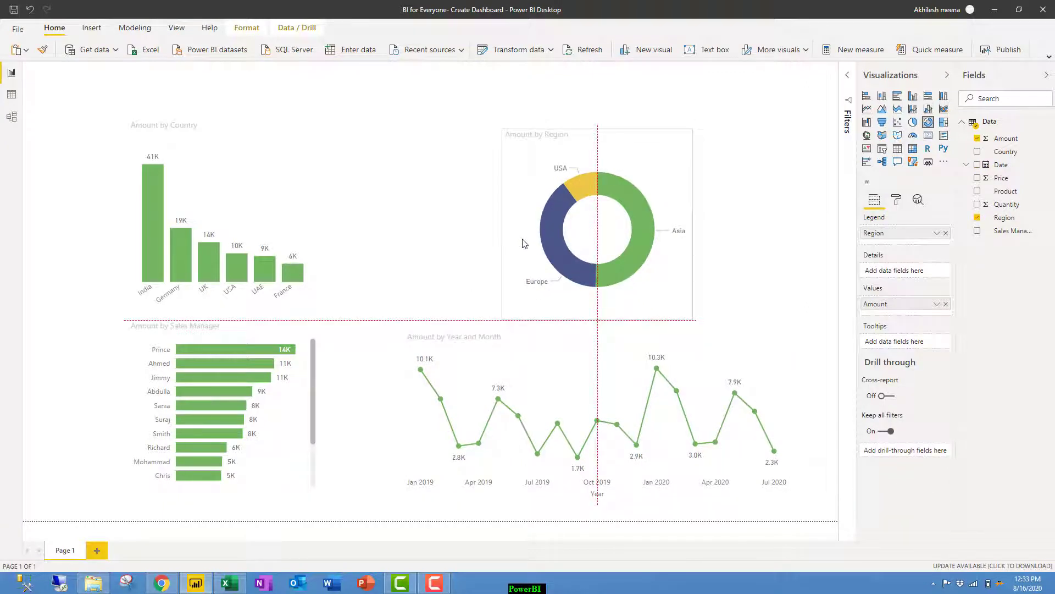
click(455, 256)
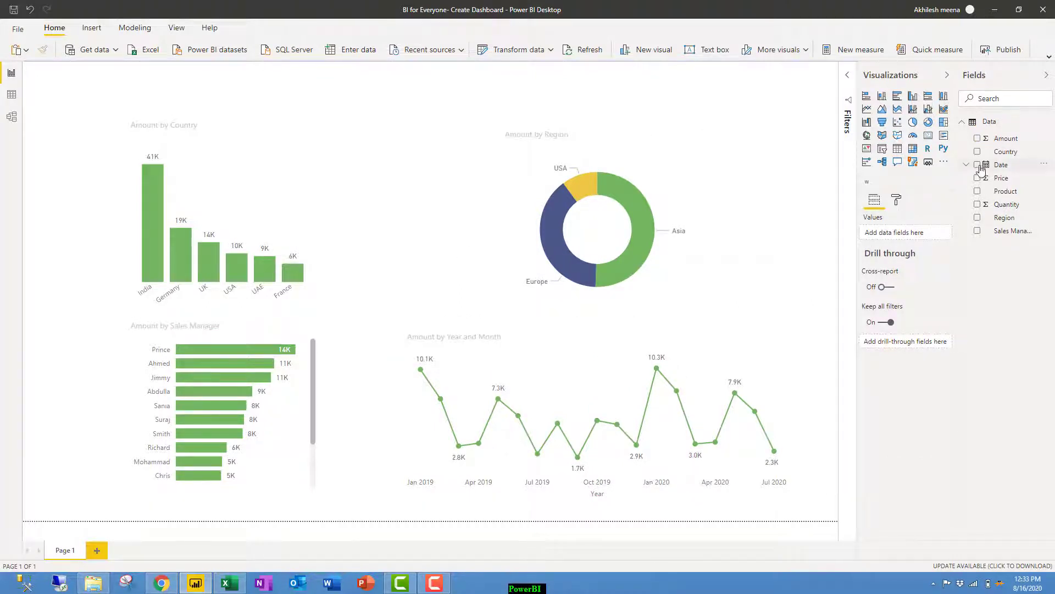
Add a card showing total Amount at the top of the page.
click(929, 135)
drag(262, 176, 394, 138)
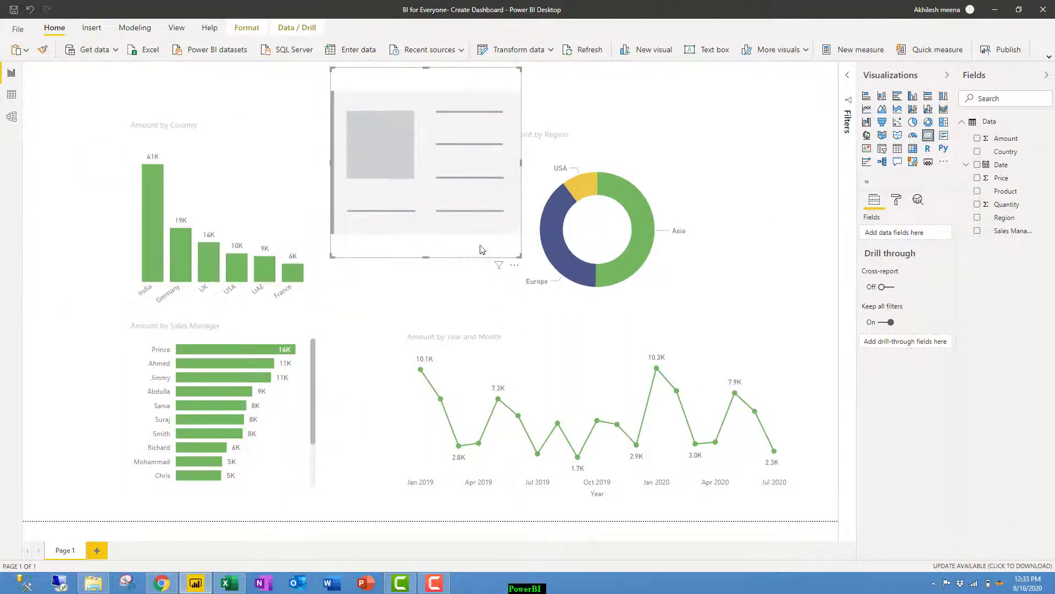
drag(487, 204, 423, 151)
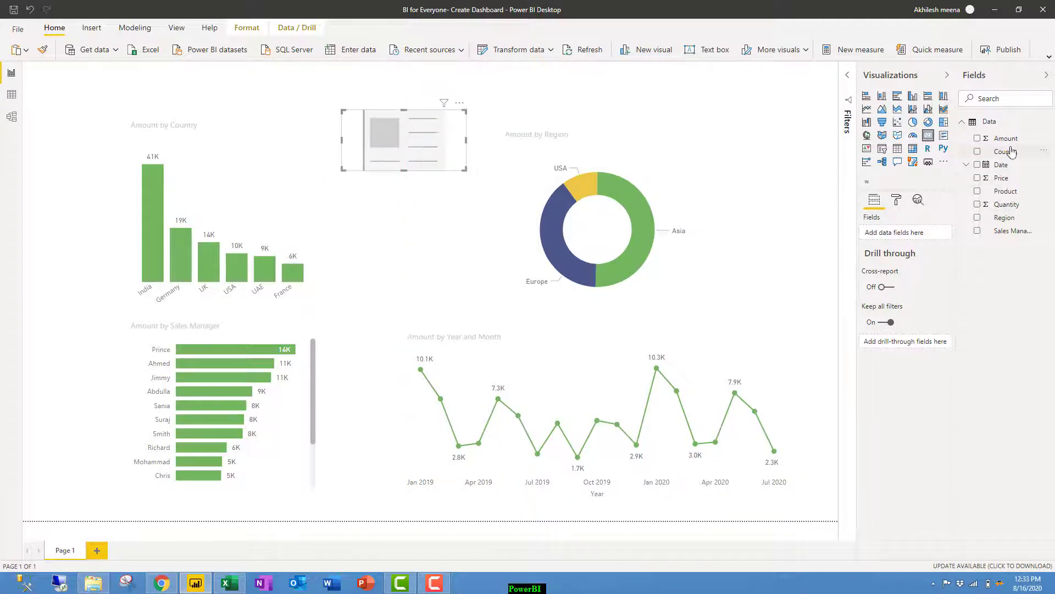
drag(1006, 138, 929, 233)
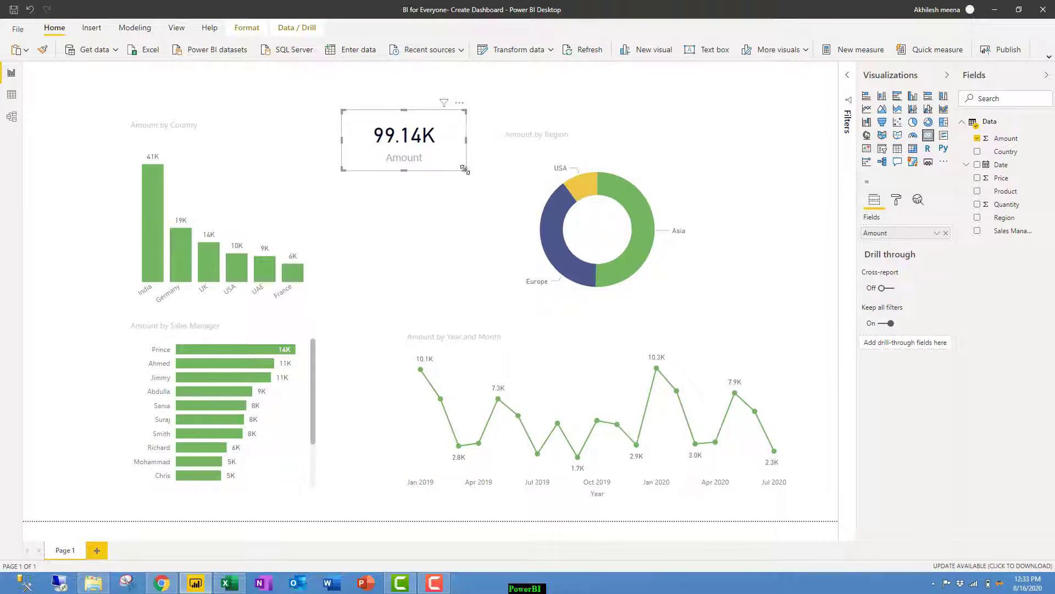
Set the card's value to 1 decimal place (99.1K) and shift the donut up and right.
click(898, 202)
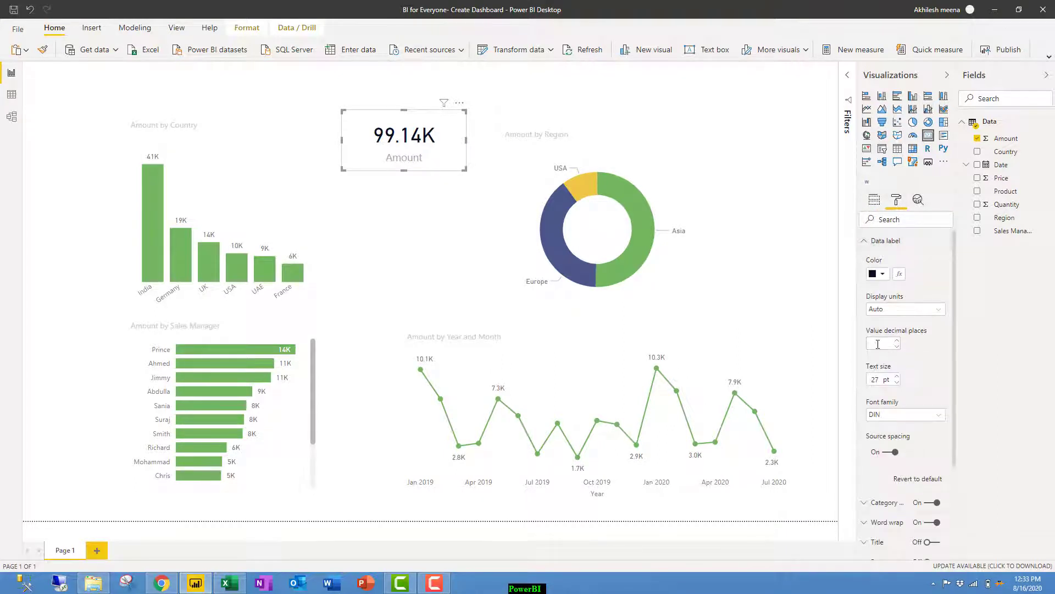
click(878, 344)
text(0)
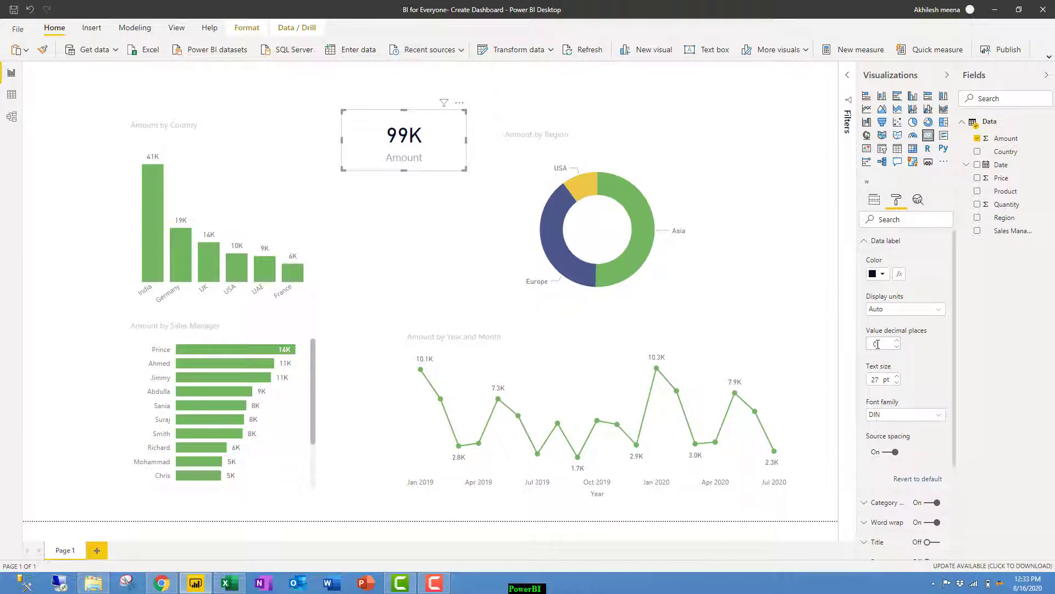
key(BackSpace)
text(1)
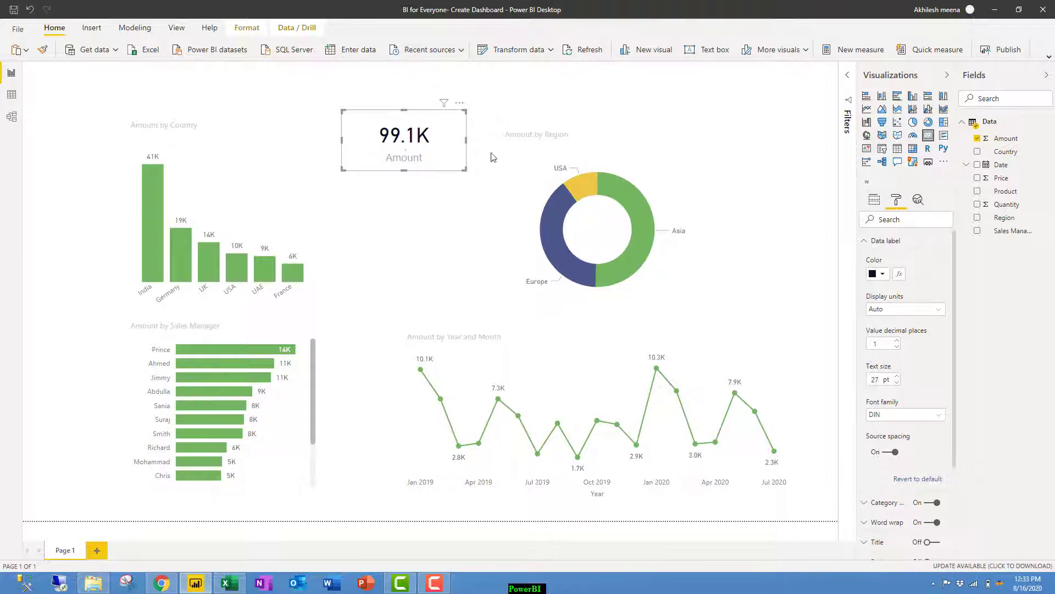
drag(624, 130, 640, 100)
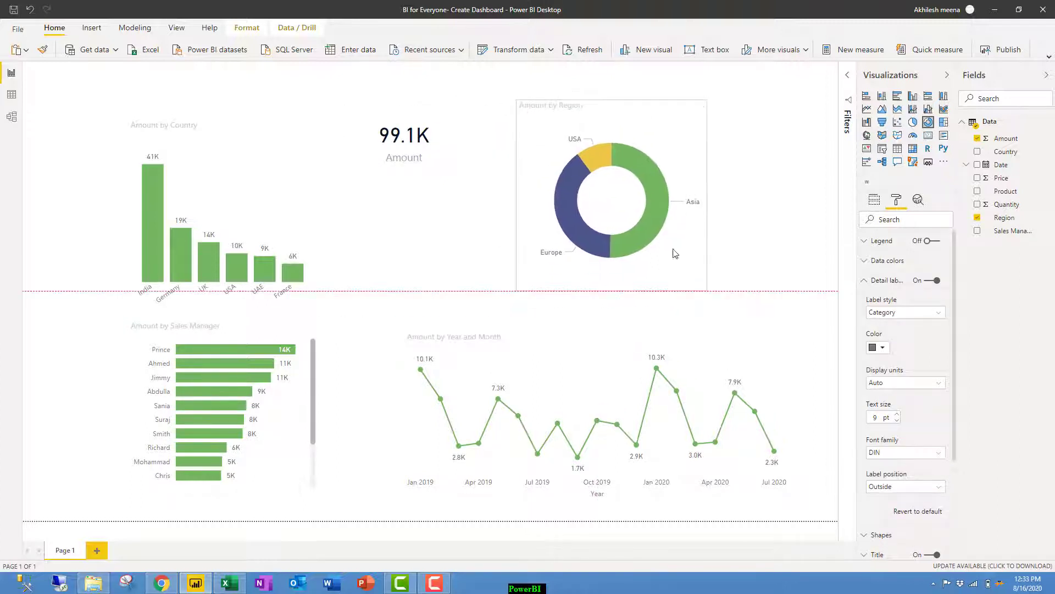
Enlarge the donut chart and centre the 99.1K Amount card in its hole.
drag(704, 288, 794, 308)
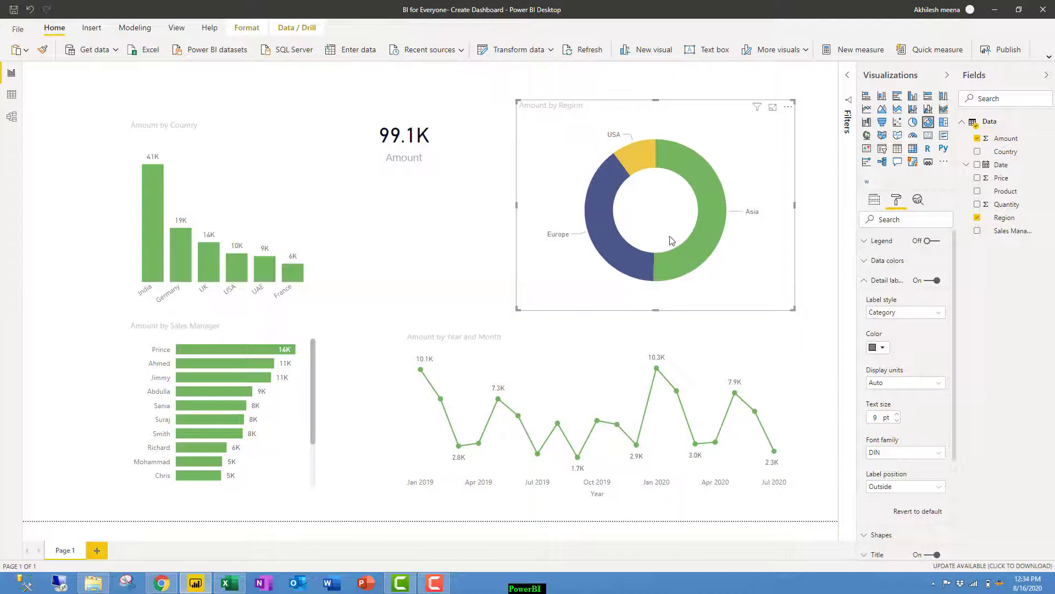
click(406, 139)
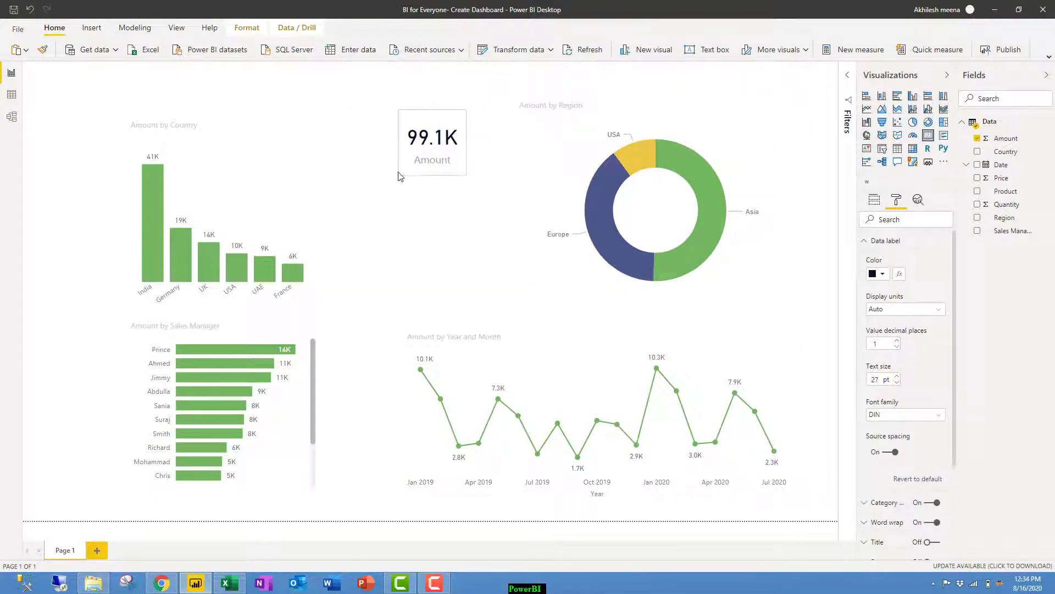
drag(460, 143, 644, 198)
click(421, 169)
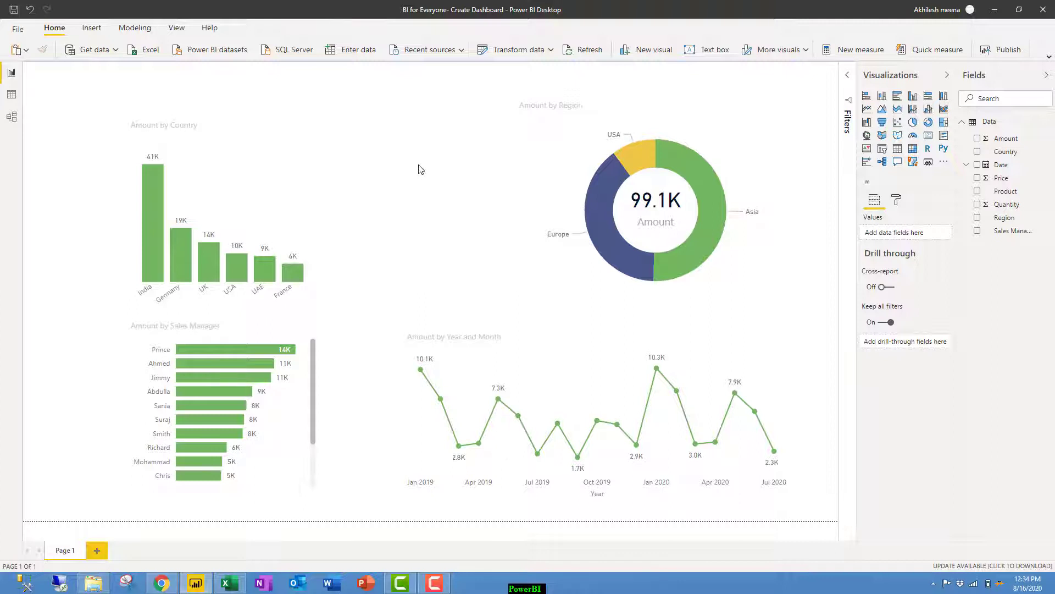
Replace Region with Product as the donut chart's legend breakdown.
click(655, 159)
click(946, 233)
drag(1006, 190, 901, 232)
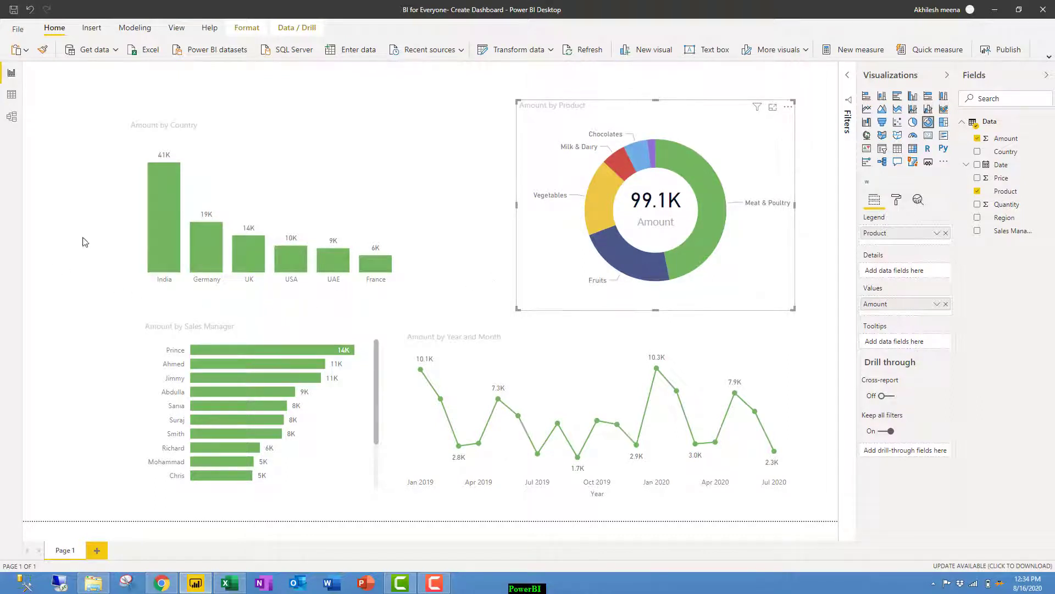
click(484, 166)
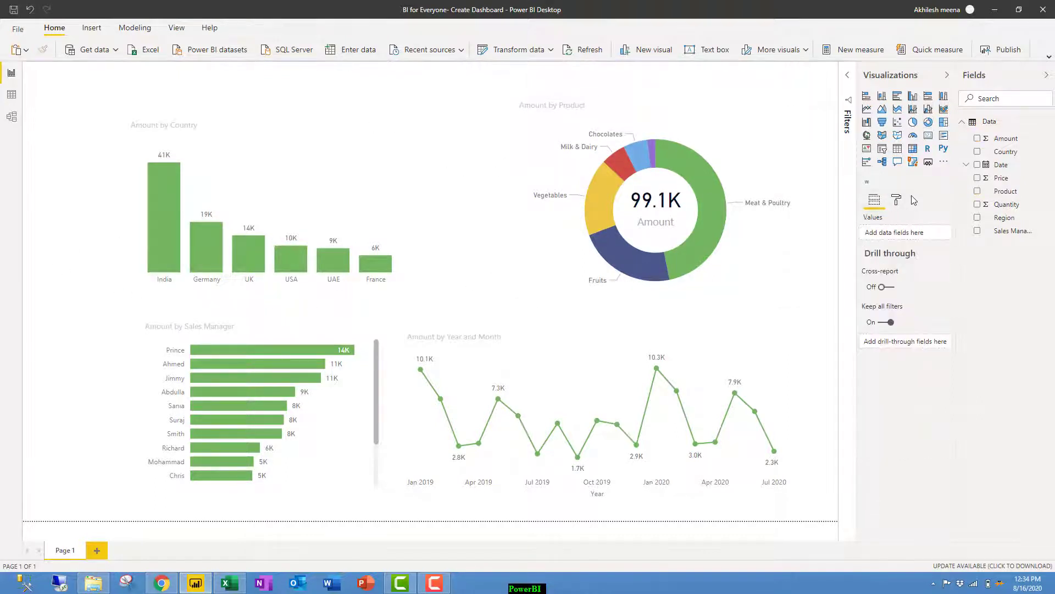
Nudge the country chart and add a compact Region slicer at the top-left of the page.
drag(299, 191, 301, 190)
click(484, 176)
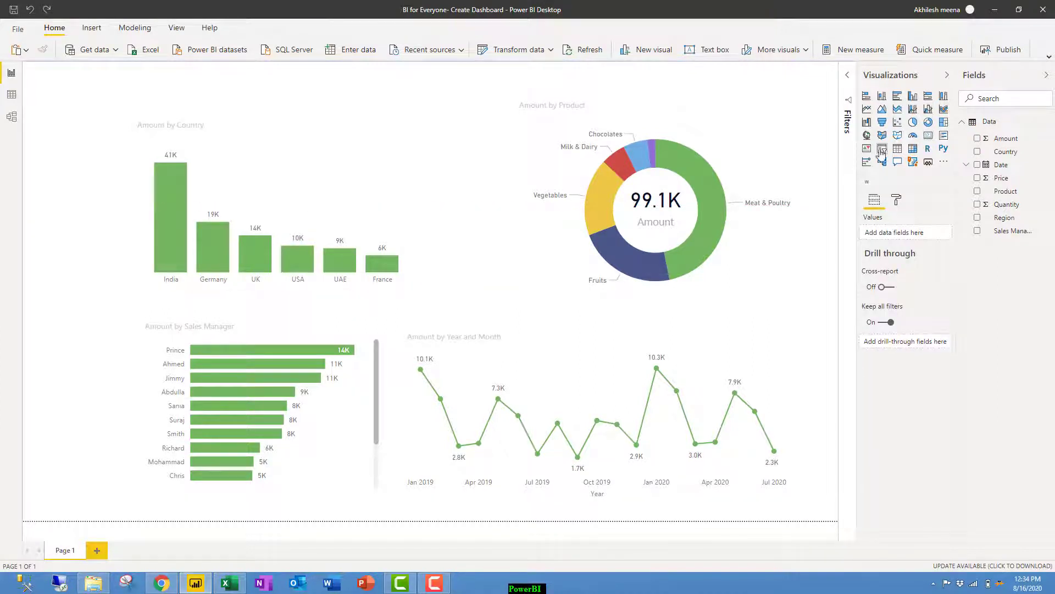
click(882, 149)
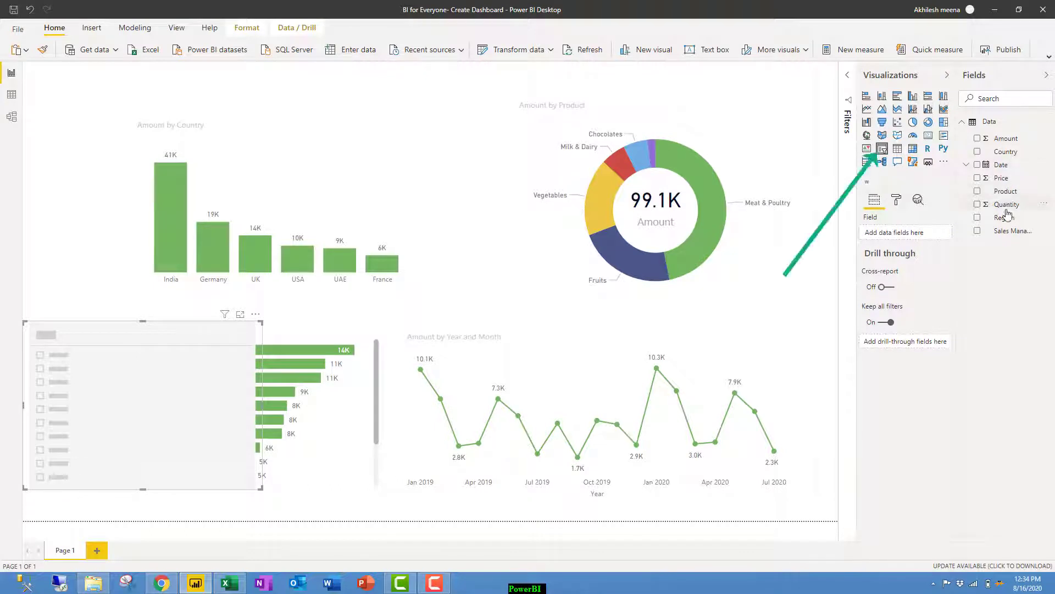
drag(1006, 220, 921, 232)
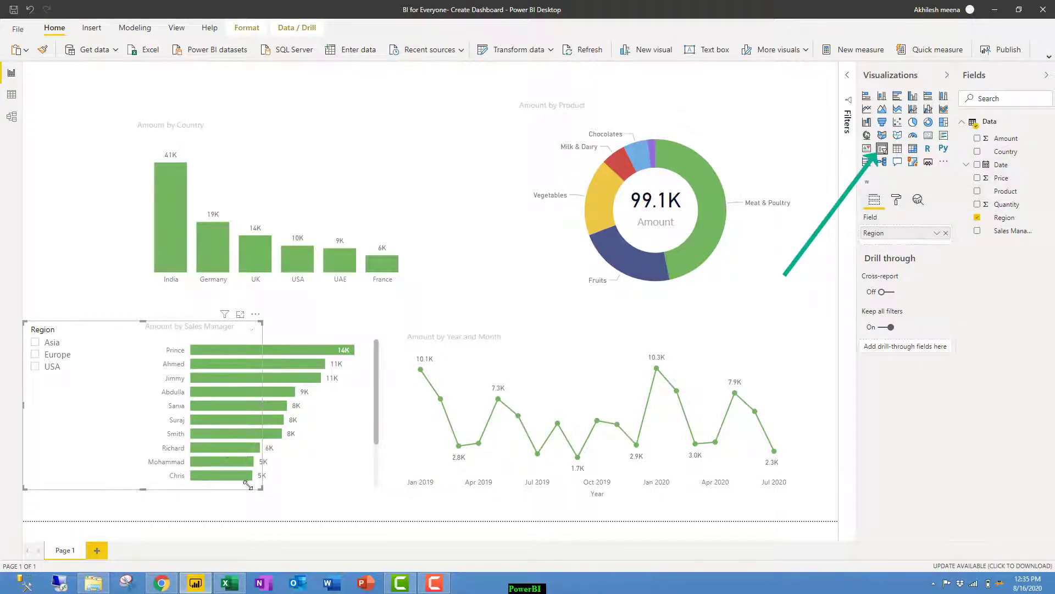
drag(229, 483, 94, 390)
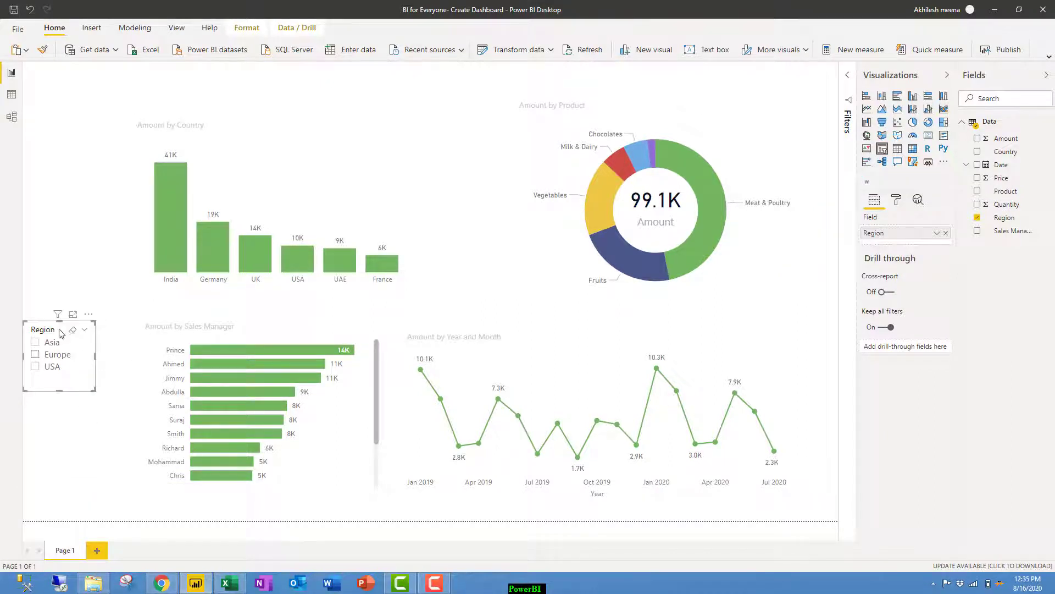
drag(64, 324, 55, 166)
Shift the country chart right, resize the line chart and nudge the Sales Manager chart right.
drag(242, 180, 277, 170)
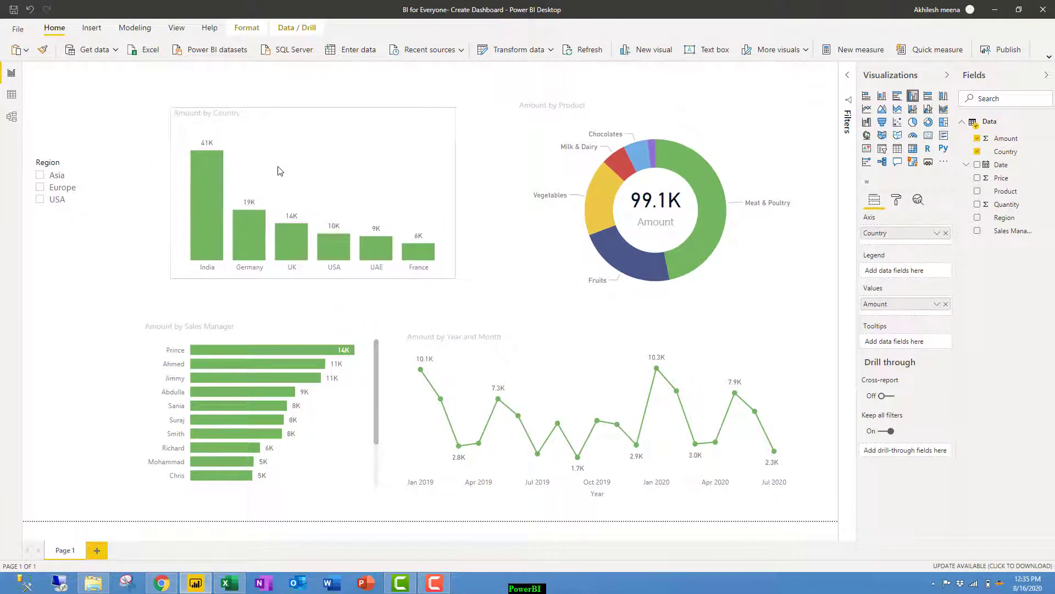
click(421, 345)
drag(402, 330, 436, 322)
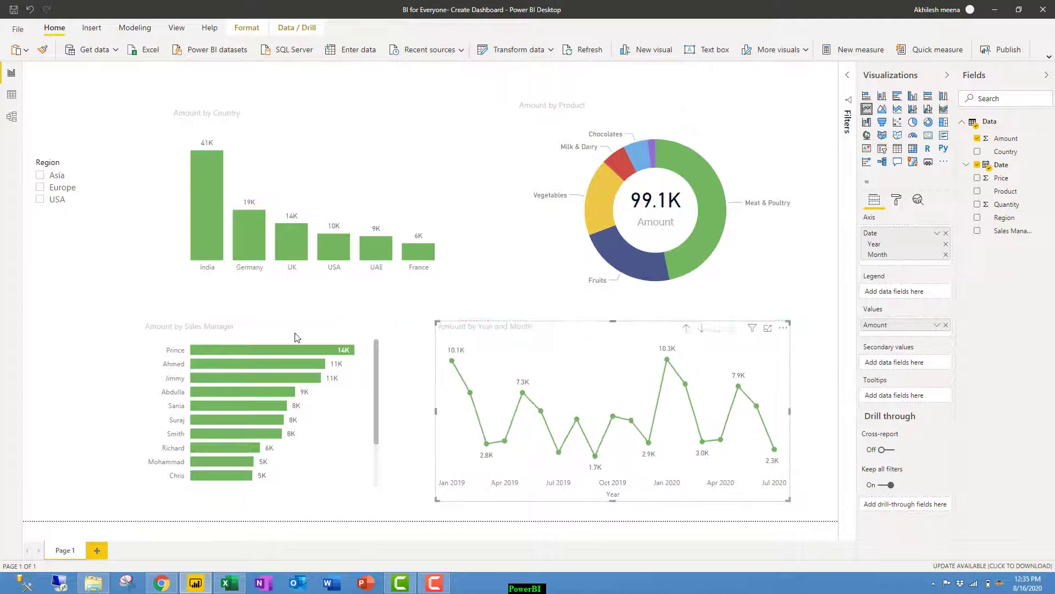
drag(262, 337, 291, 327)
Test the Region slicer with Europe and USA, then clear it back to all regions.
click(50, 188)
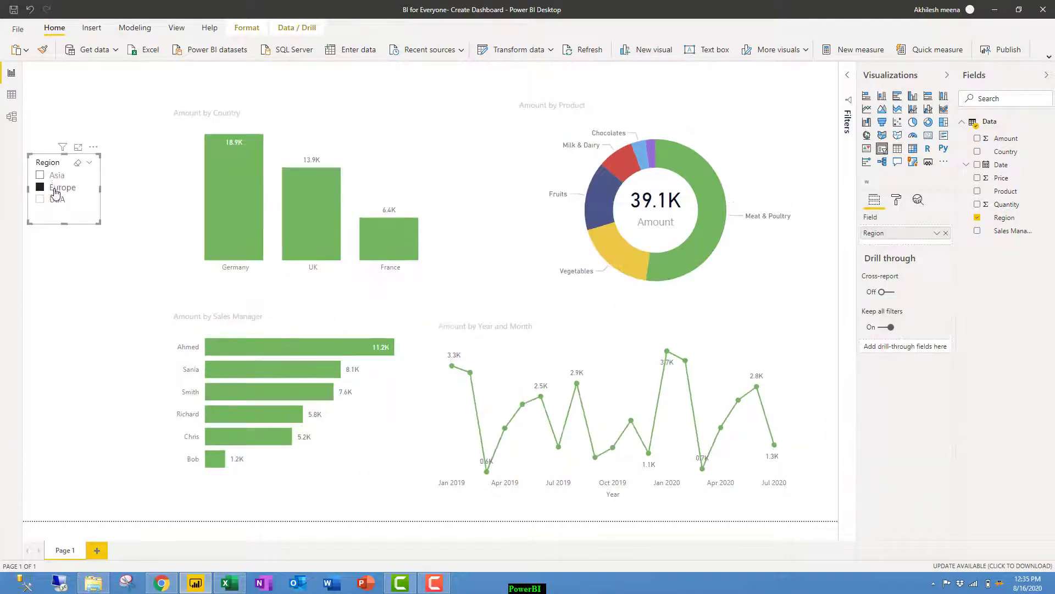
click(55, 198)
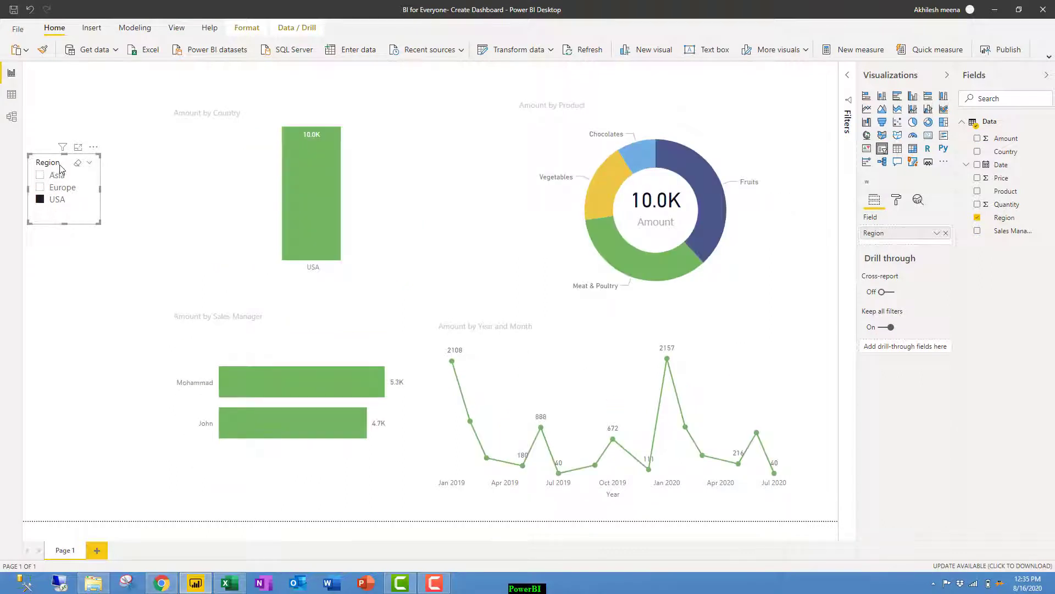
click(55, 199)
click(70, 261)
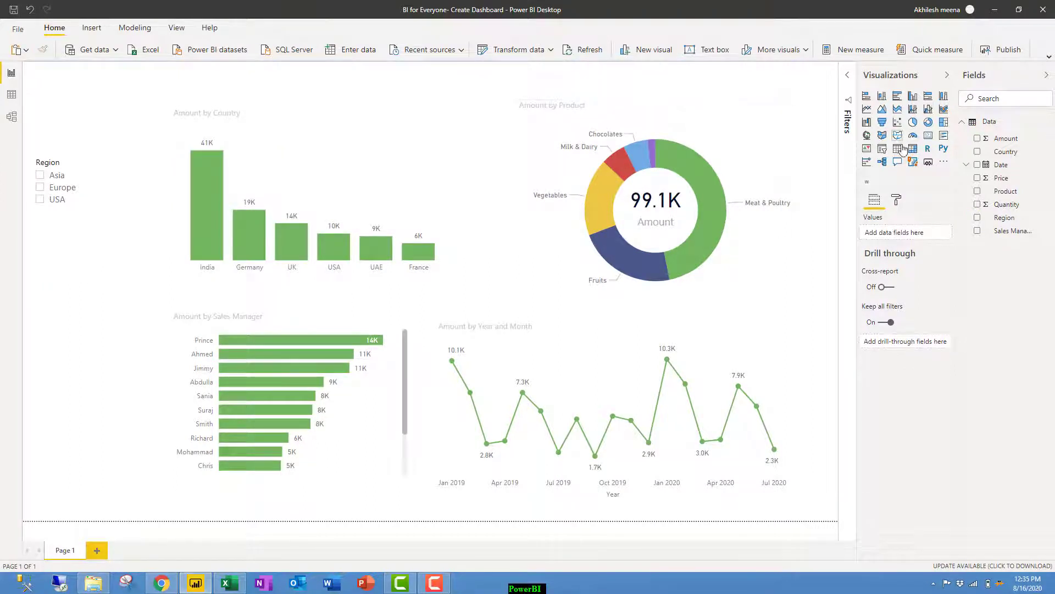
Add a wide, short Date slicer and test its end handle before restoring 7/28/2020.
click(885, 151)
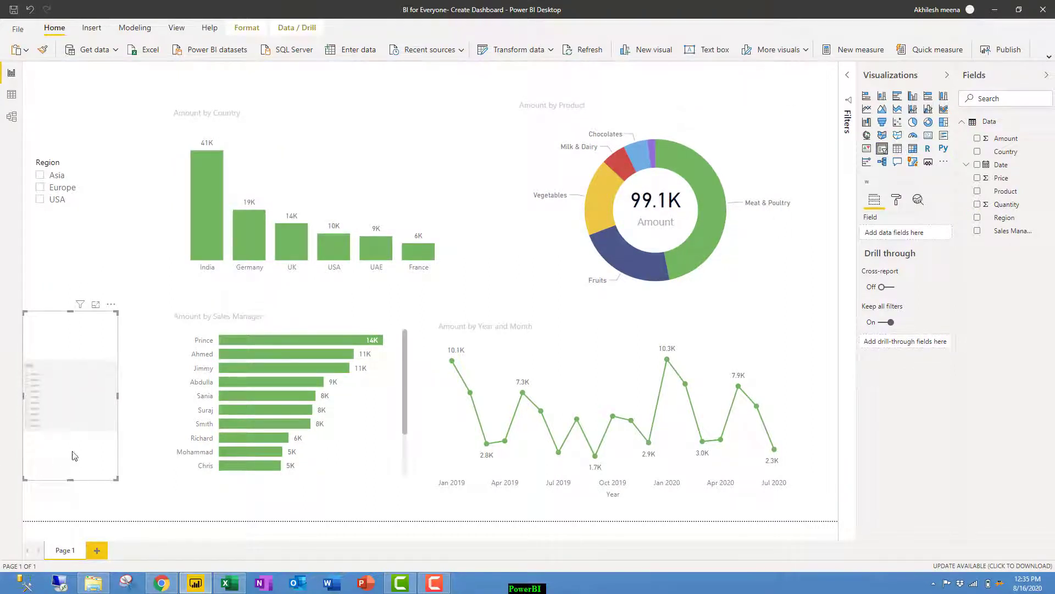
drag(998, 165, 908, 233)
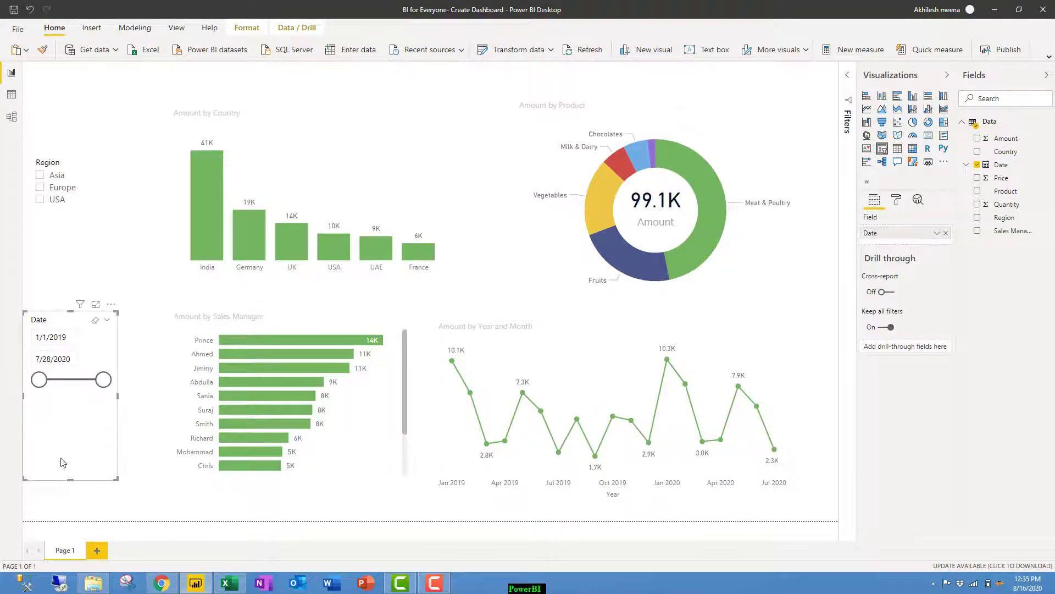
drag(116, 478, 134, 394)
mouse_move(120, 358)
mouse_down()
mouse_move(45, 369)
mouse_move(135, 371)
mouse_up()
click(110, 450)
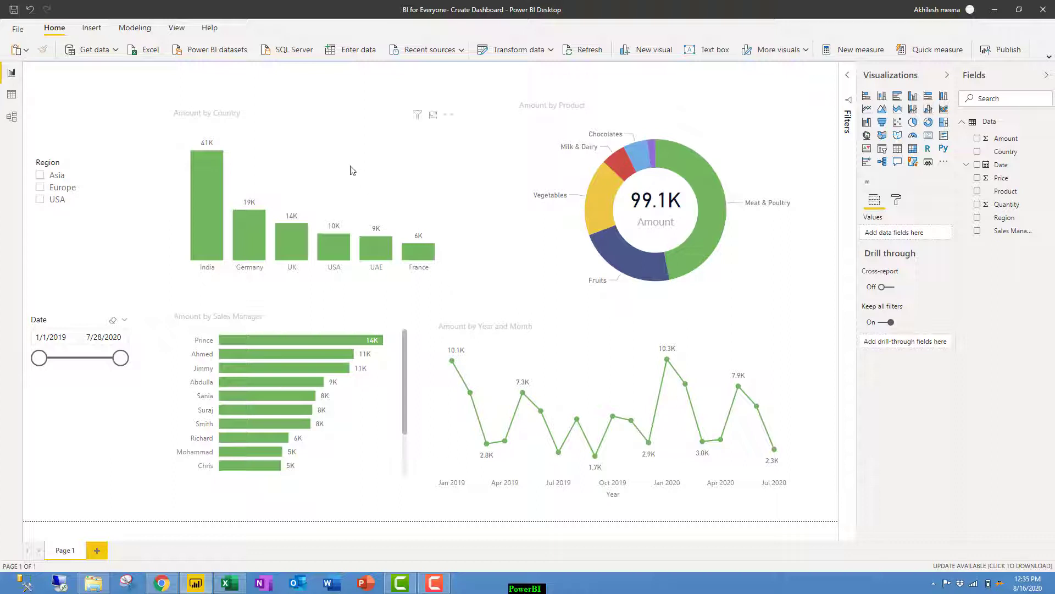
click(716, 145)
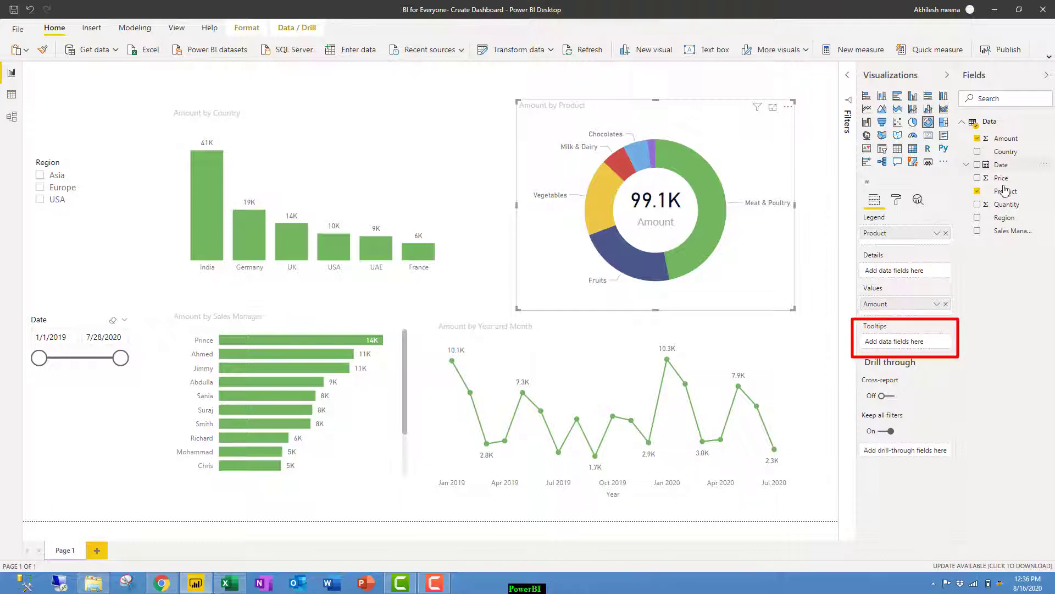
Add Quantity to the product donut's tooltips, making it Amount and Quantity by Product.
drag(1006, 204, 923, 344)
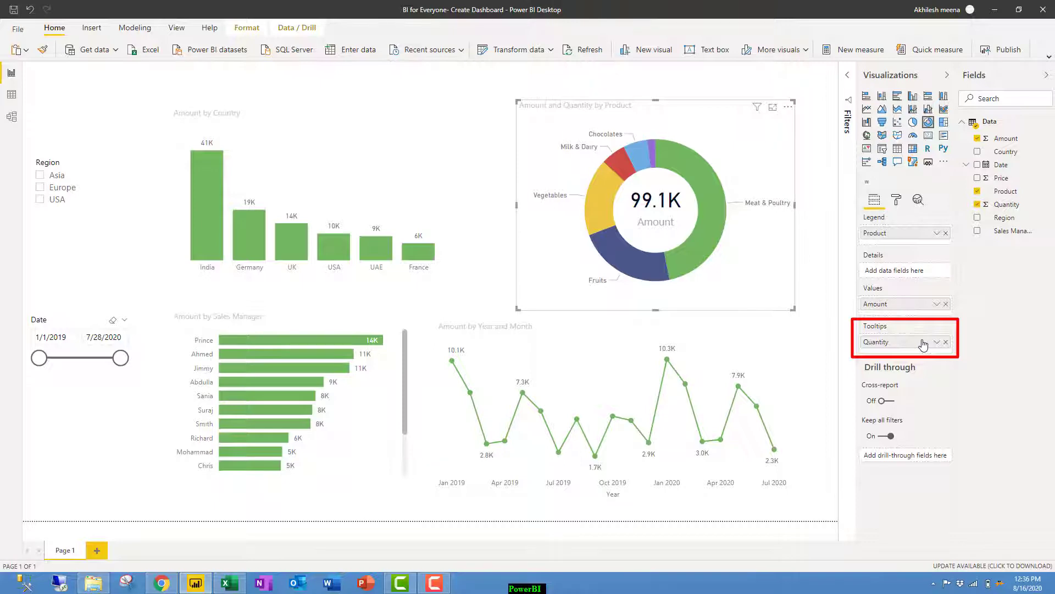
mouse_move(710, 234)
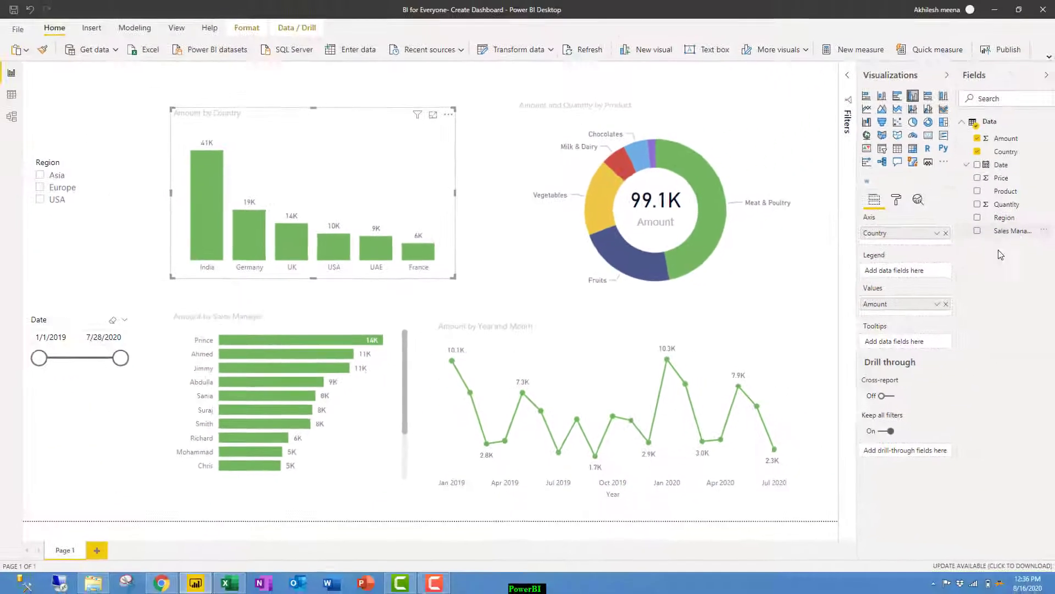
Add Sales Manager to the country bar chart's tooltips.
drag(1013, 230, 919, 350)
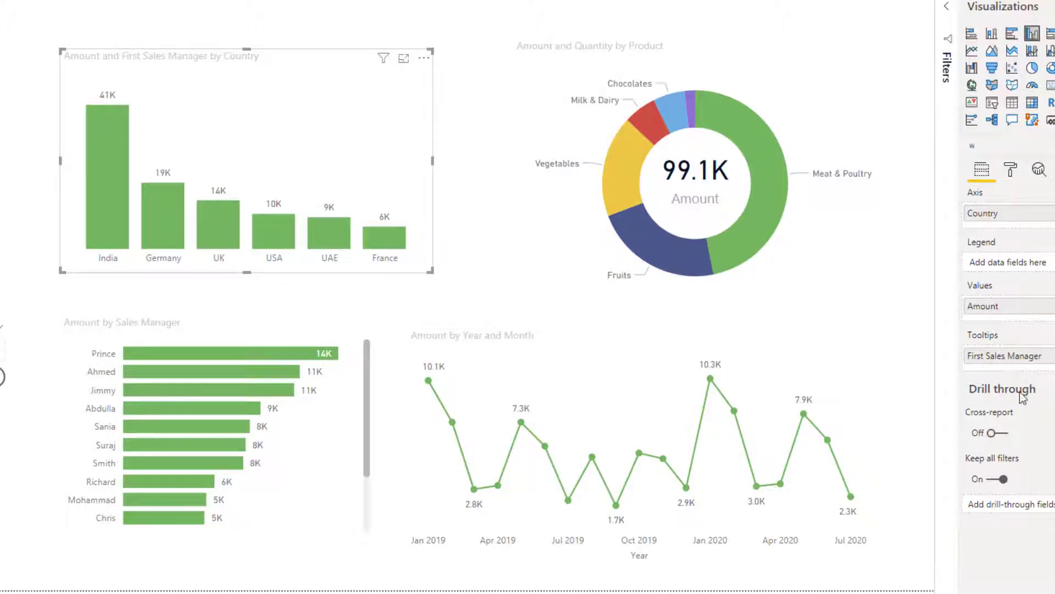
mouse_move(119, 229)
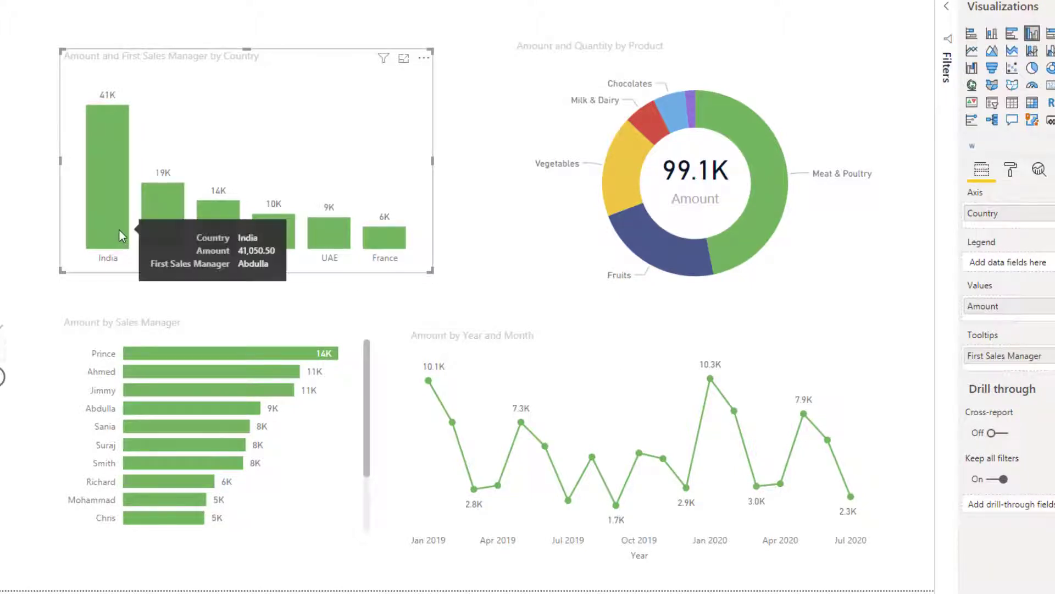
mouse_move(154, 219)
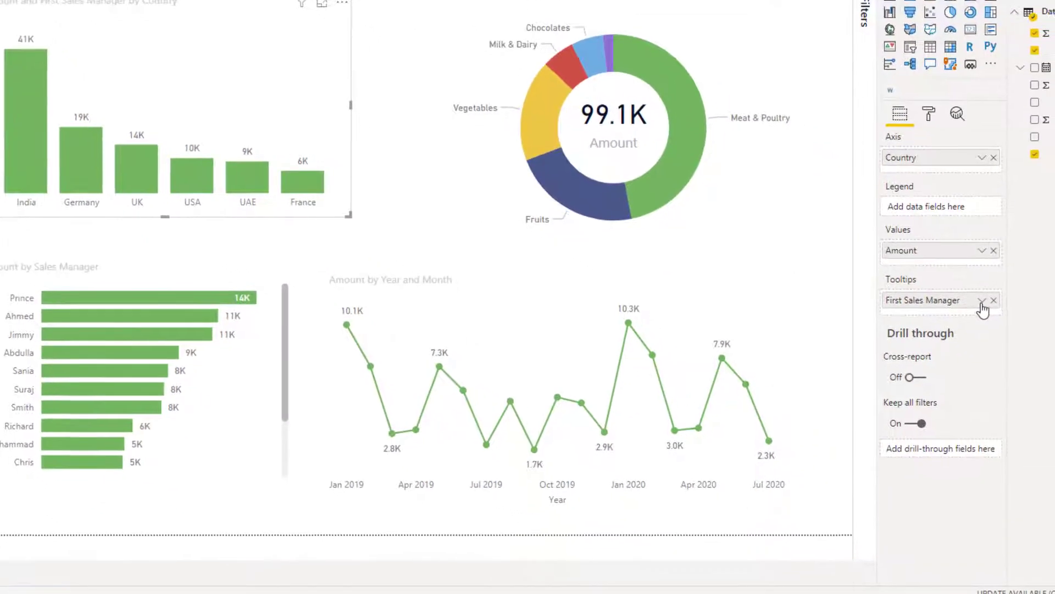
Set the tooltip field to Count (Distinct) and rename it No of Salesmanager.
click(982, 301)
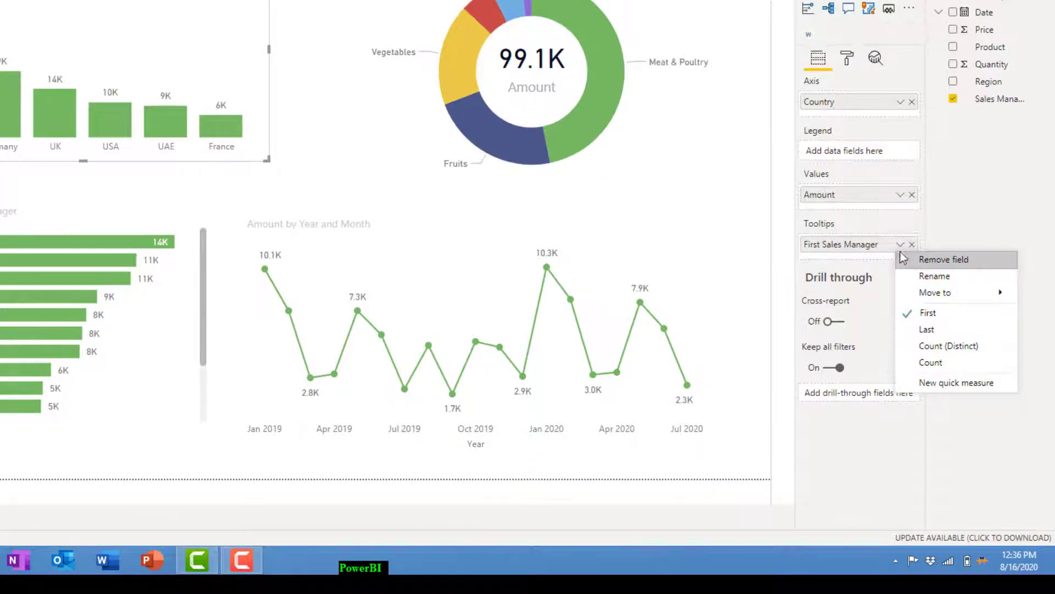
click(929, 347)
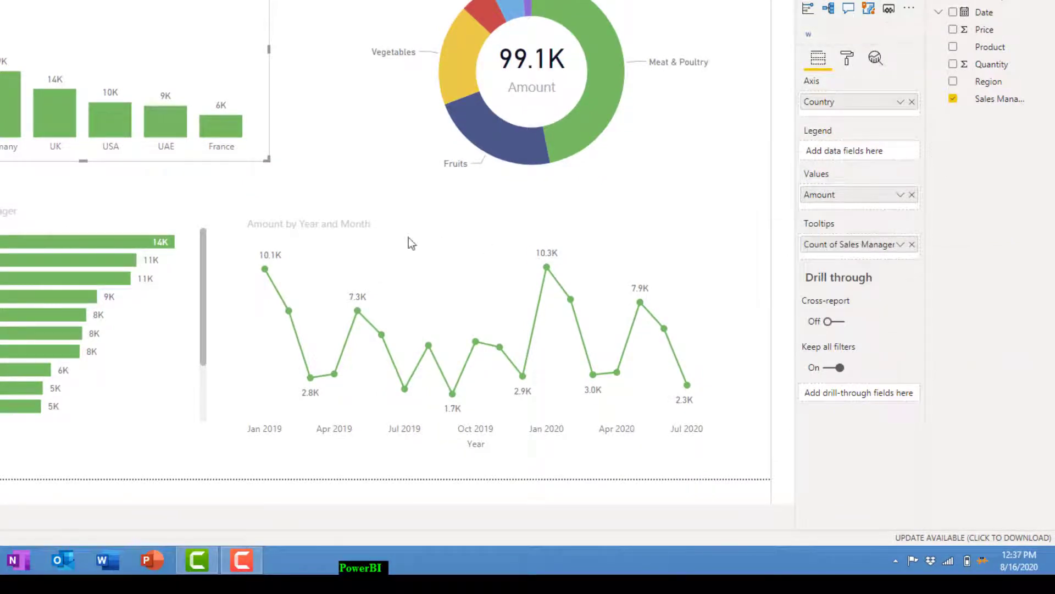
double_click(858, 244)
text(Same)
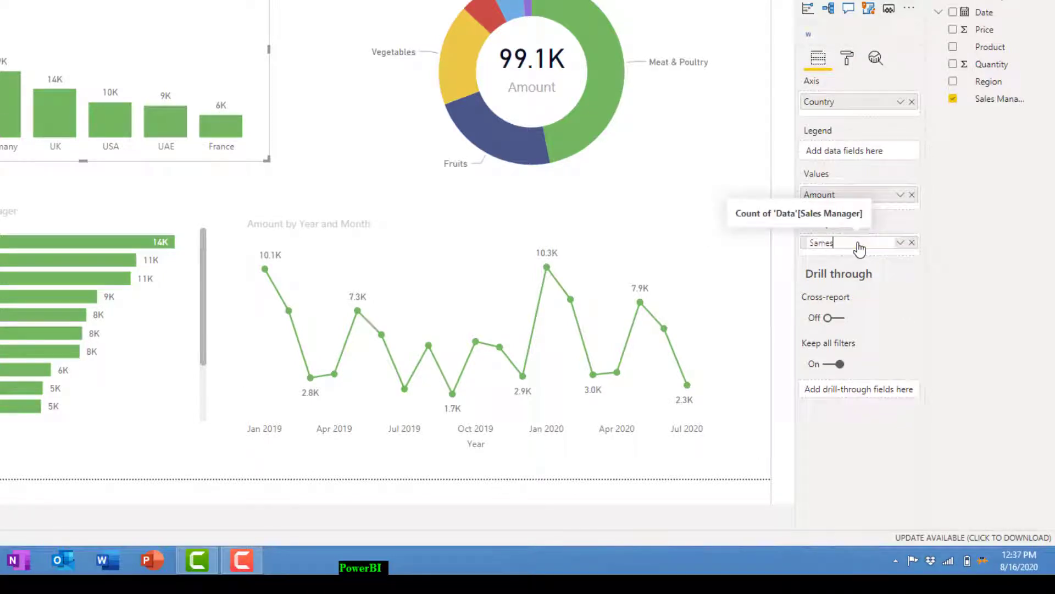
click(285, 175)
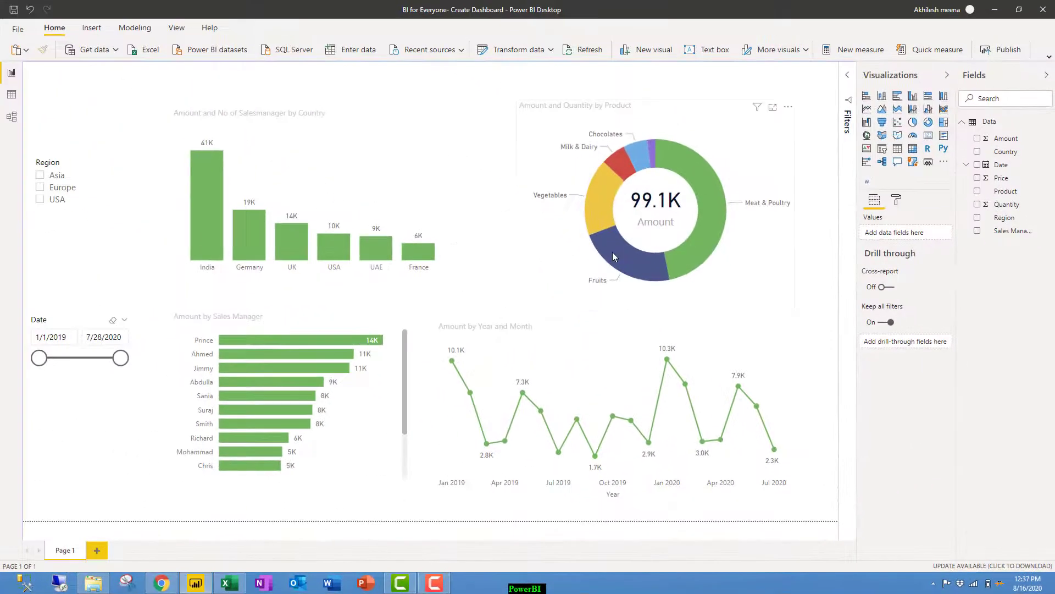
click(262, 146)
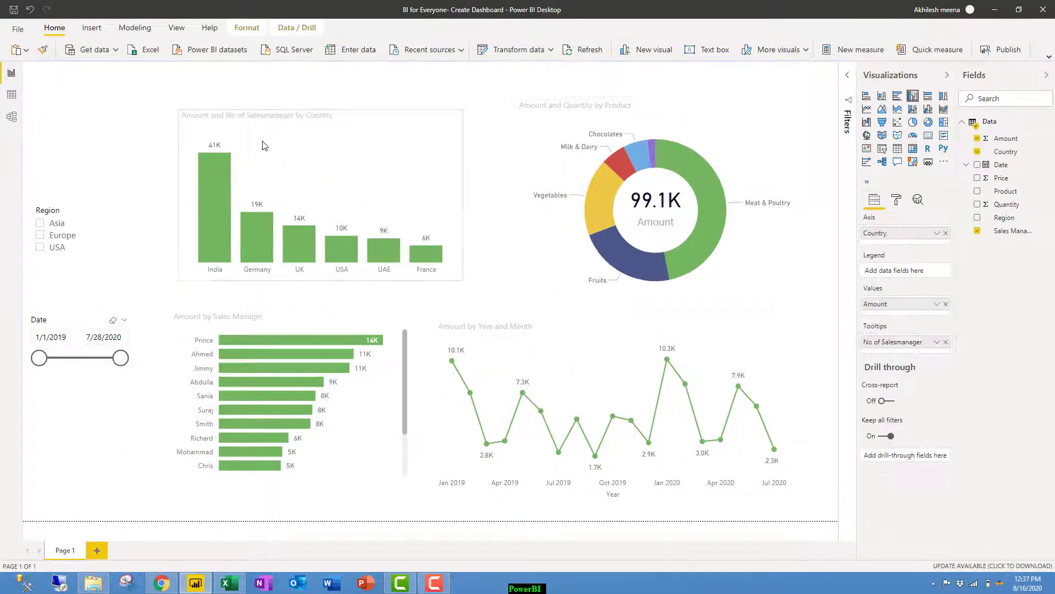
Insert a Sales Summary text box formatted at size 24, bold, in a theme colour.
click(494, 206)
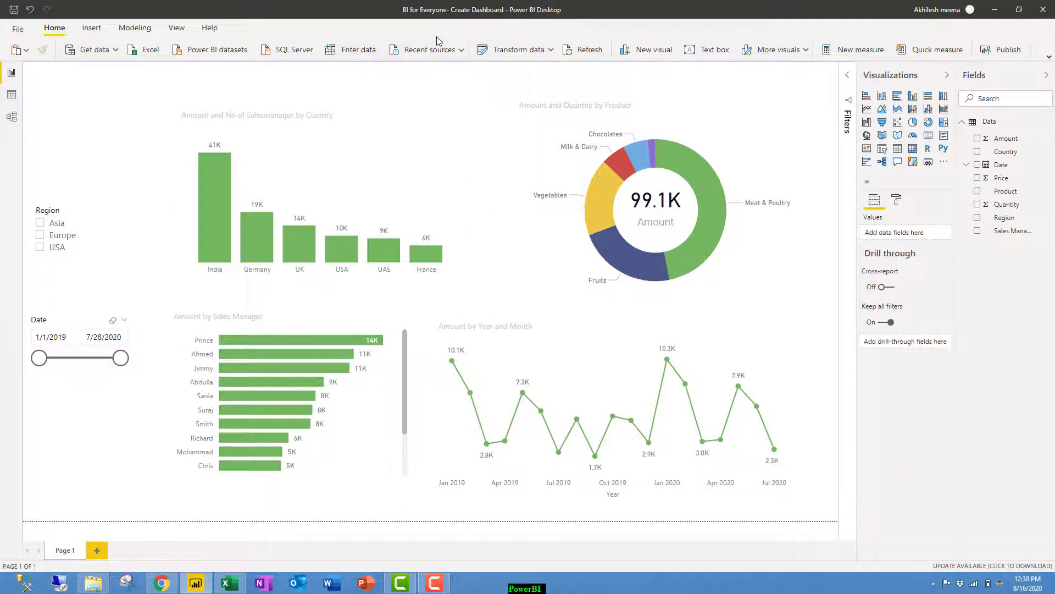
click(91, 27)
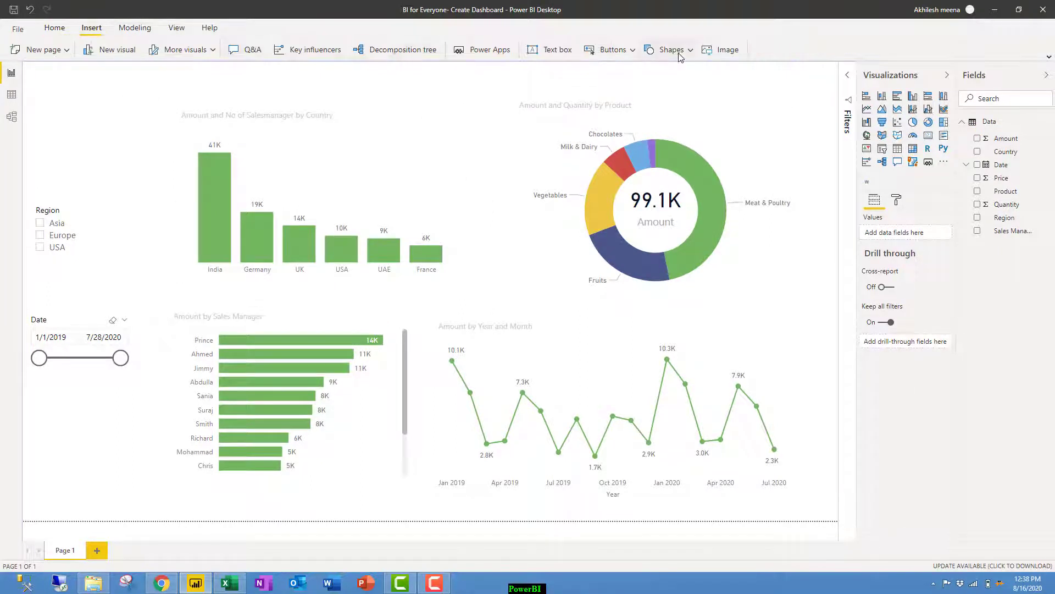
click(557, 50)
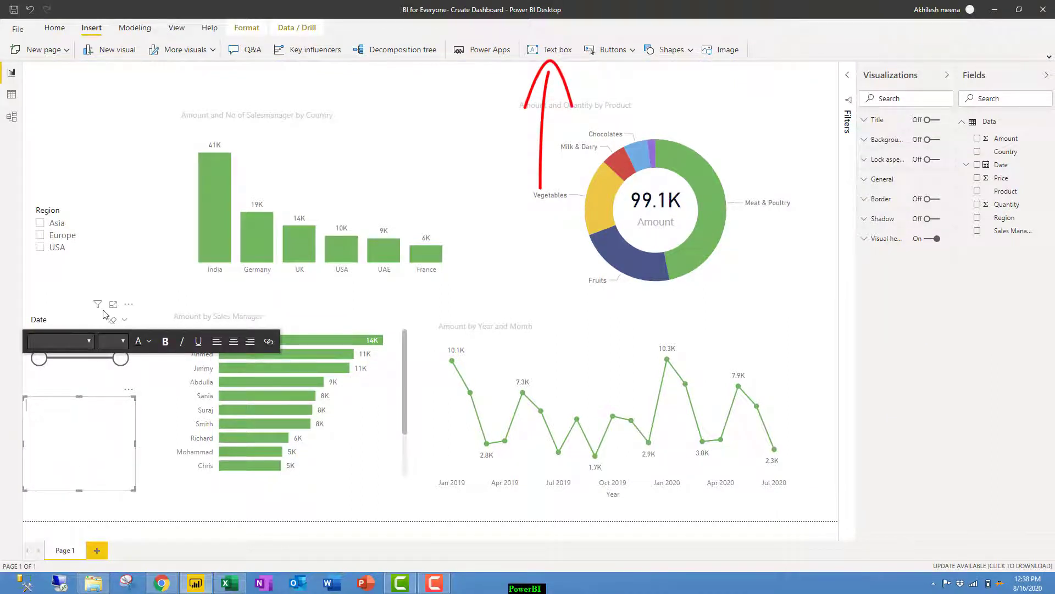
click(95, 404)
text(Sales Summary)
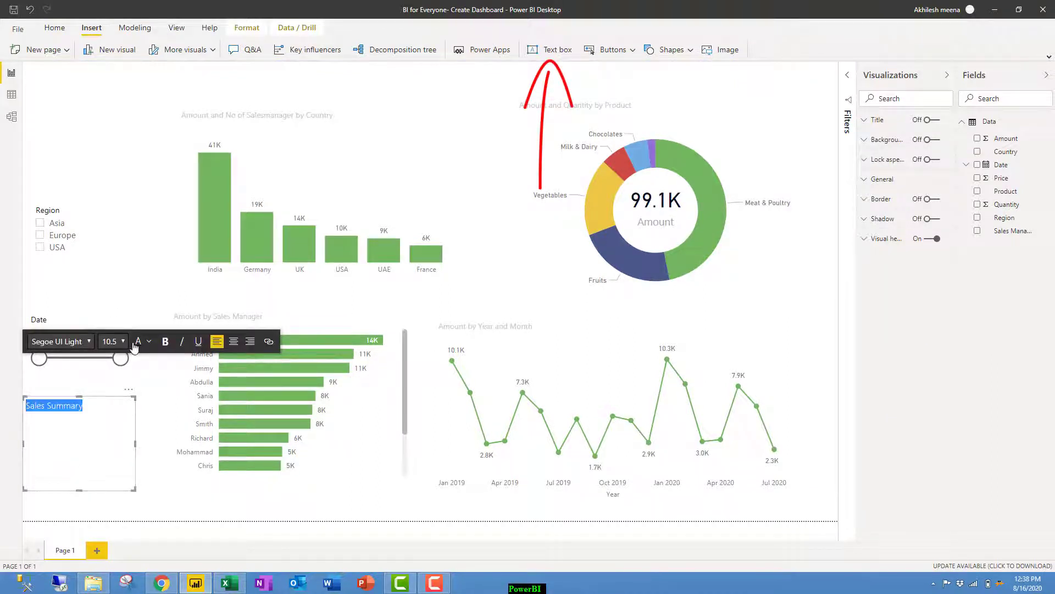
click(115, 342)
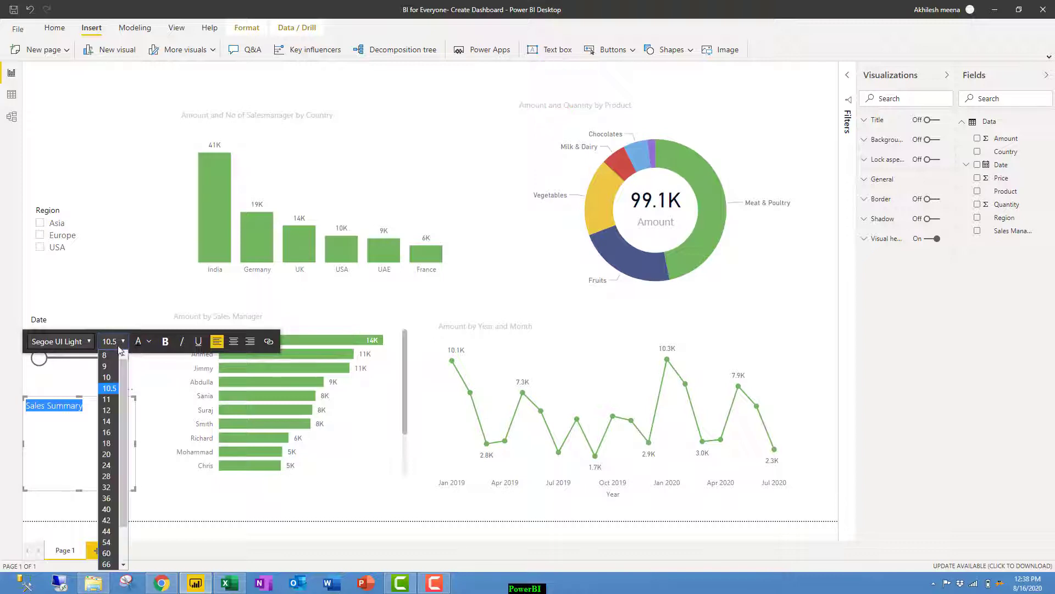
click(110, 467)
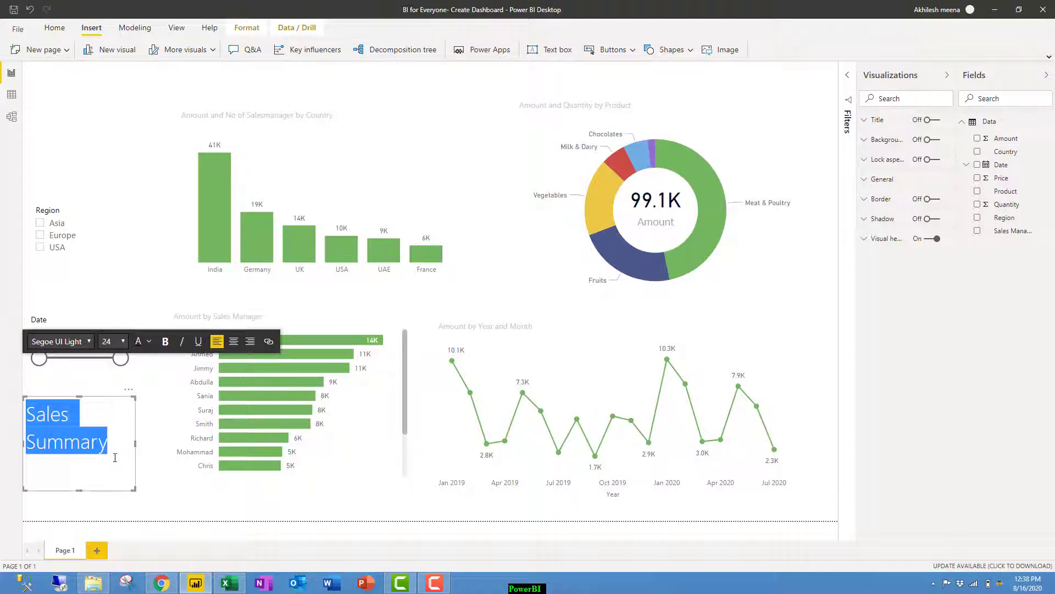
click(164, 342)
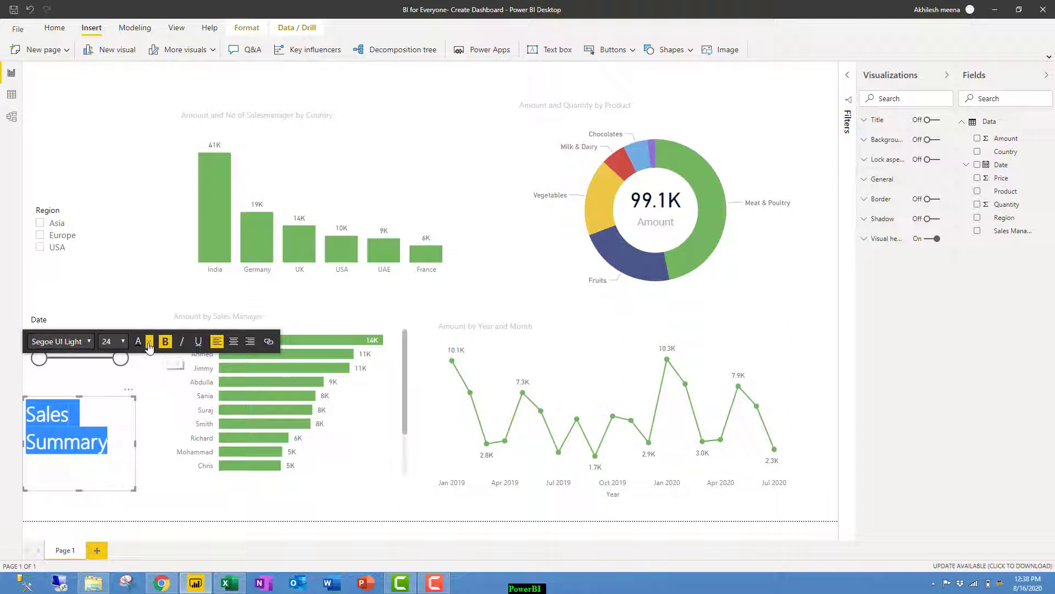
click(149, 341)
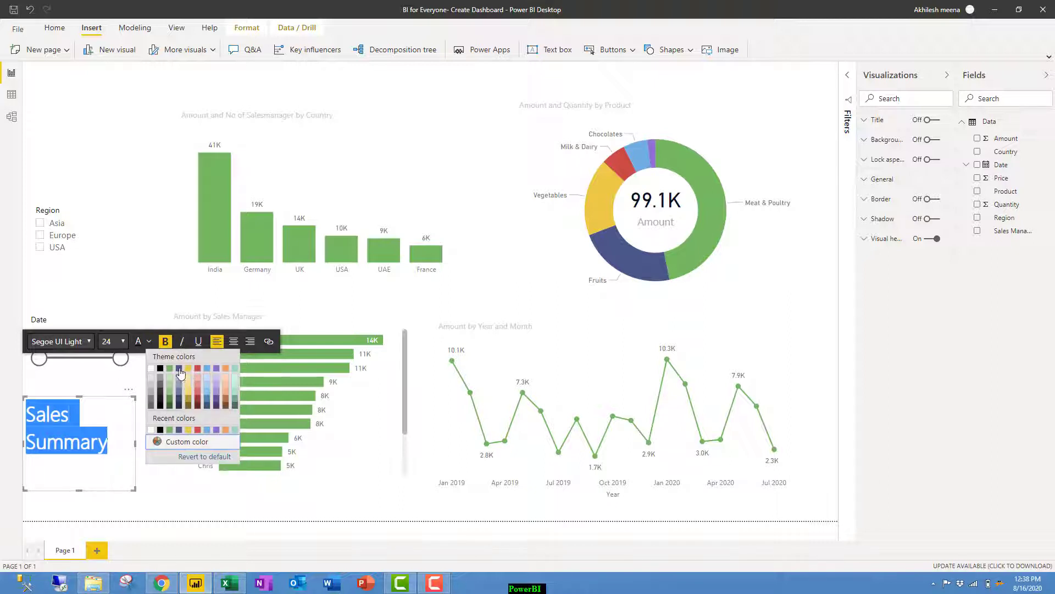
click(181, 388)
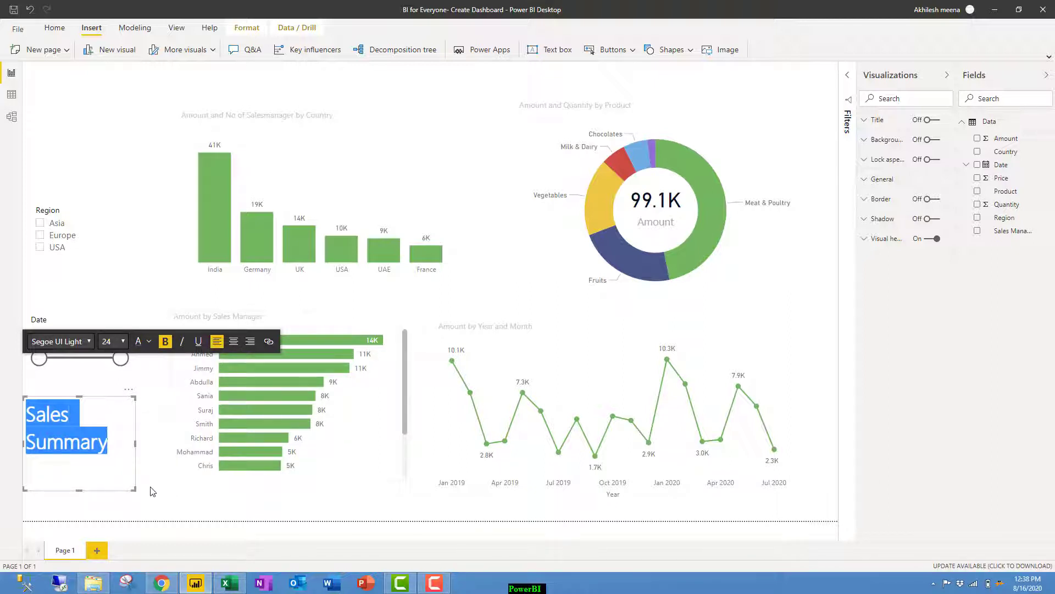
click(141, 470)
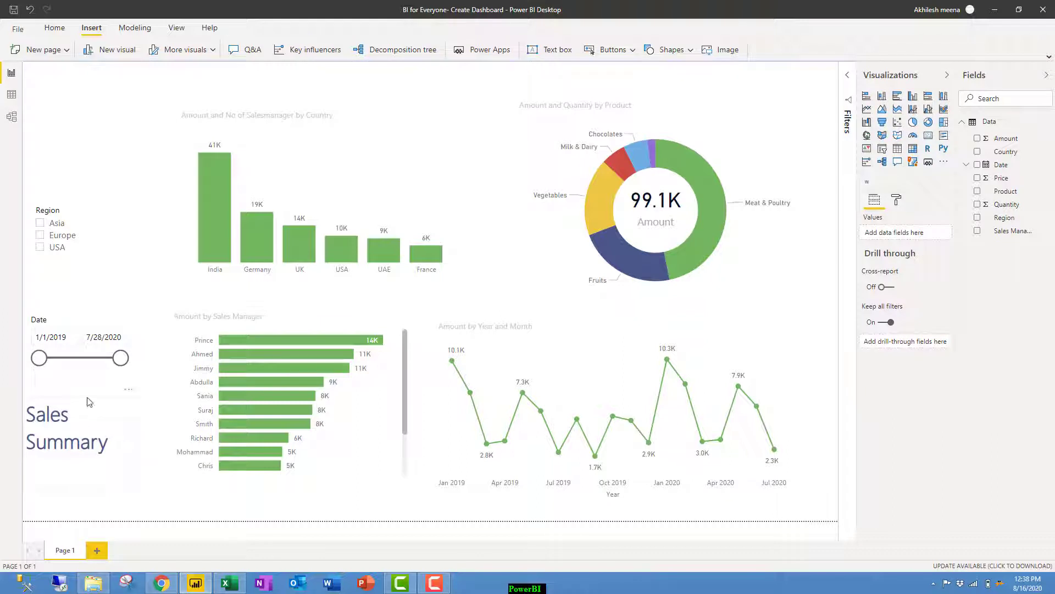
Move the title to the top-left and shift the country chart, donut and 99.1K card down.
drag(91, 379, 93, 67)
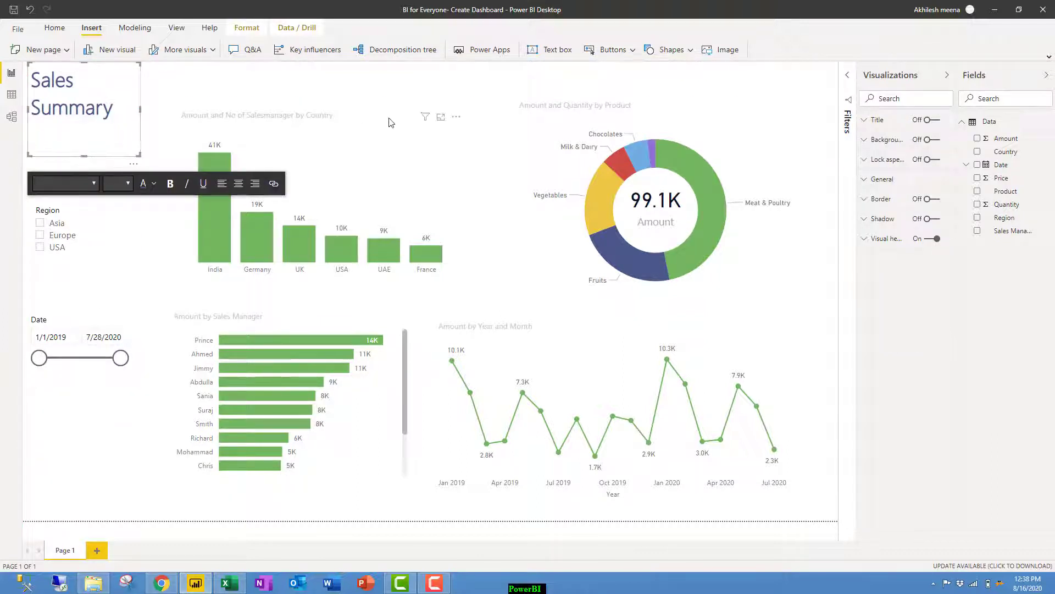
drag(382, 130, 382, 141)
click(667, 109)
drag(670, 112, 672, 131)
click(760, 99)
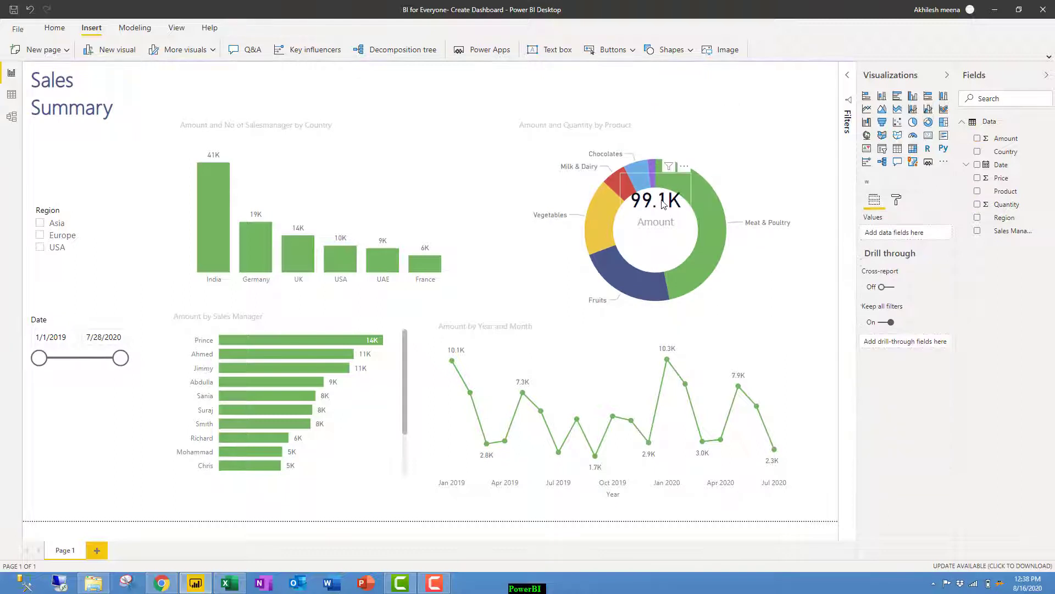
drag(663, 208, 662, 228)
click(176, 82)
Widen the title to one line, centre it, and give it a light grey background.
click(65, 77)
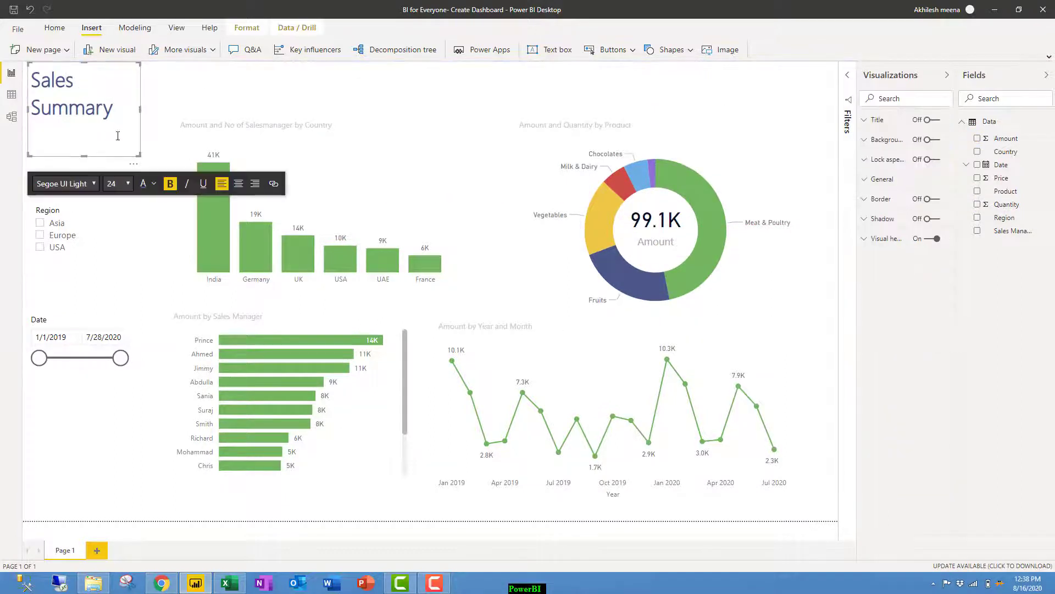
drag(139, 155, 838, 103)
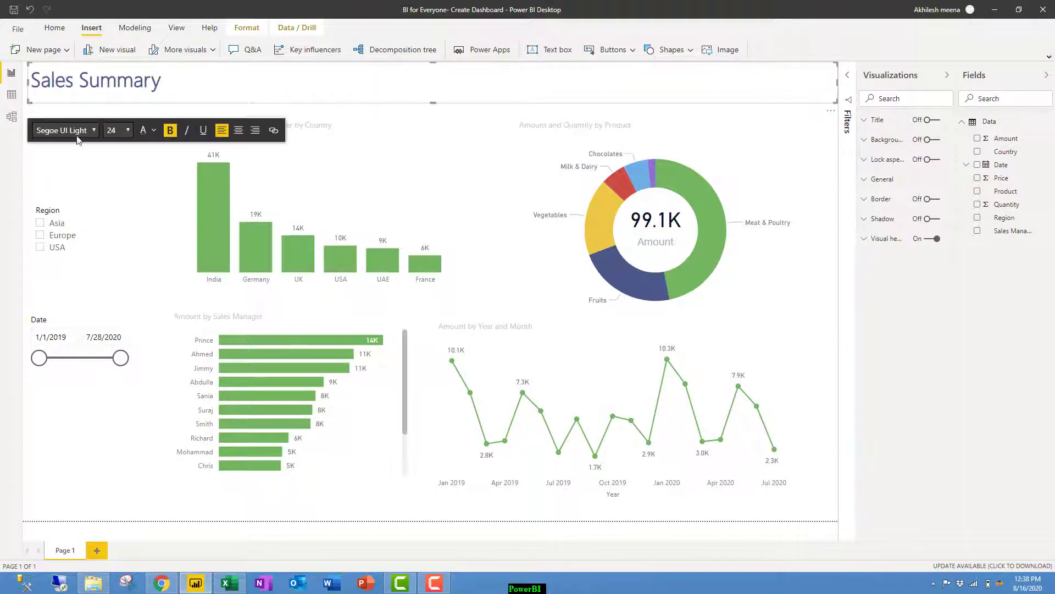
click(238, 130)
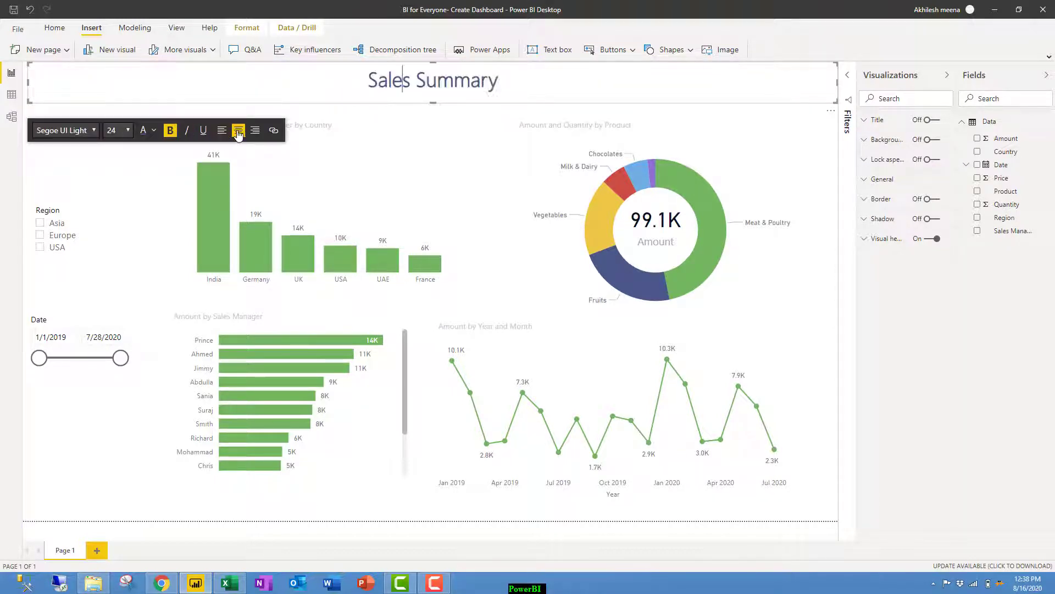
click(933, 140)
click(934, 141)
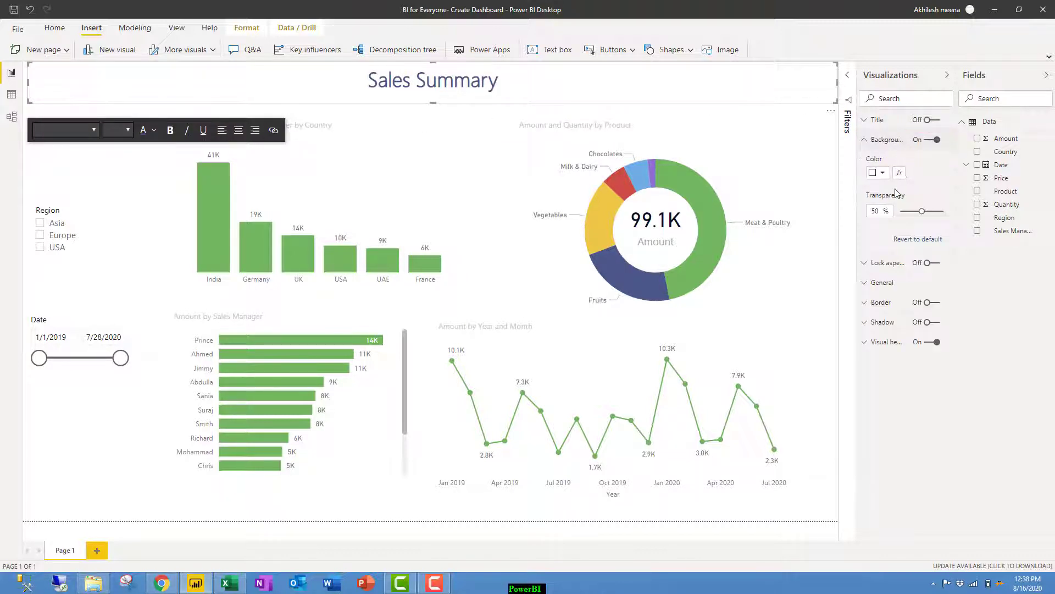
click(882, 173)
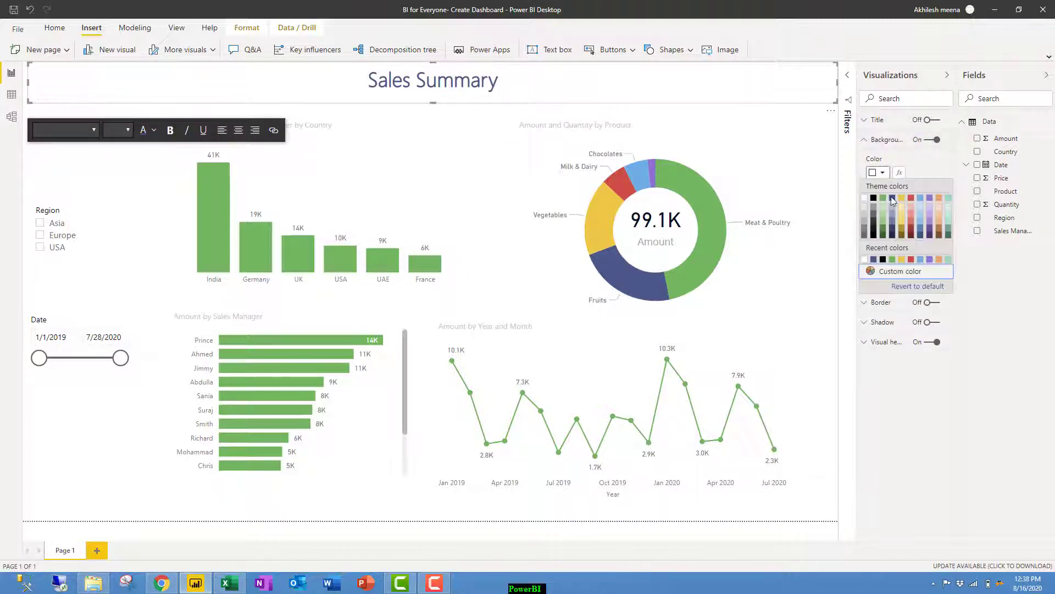
click(865, 212)
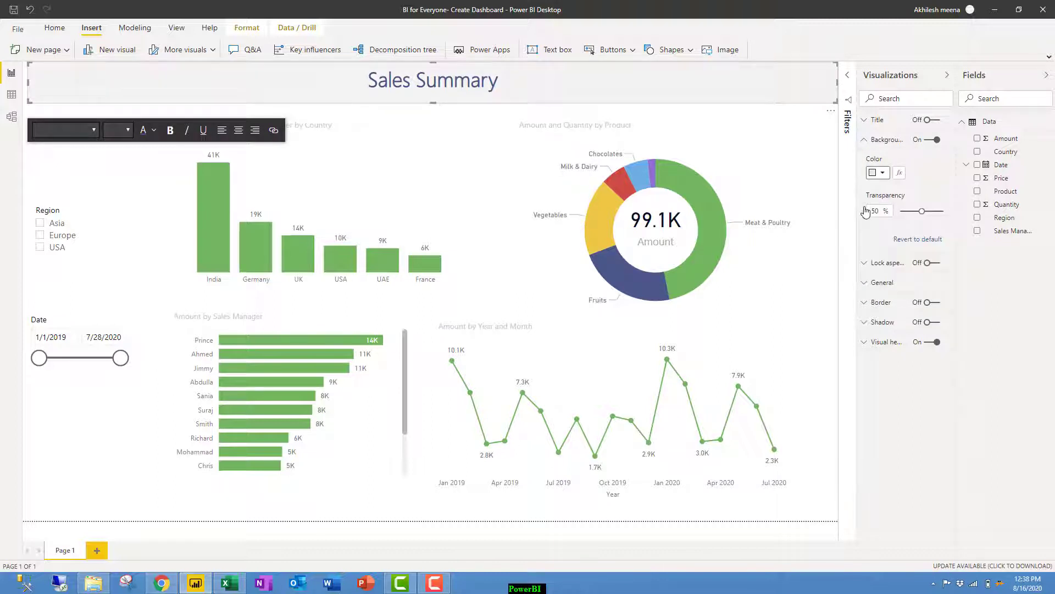
click(167, 203)
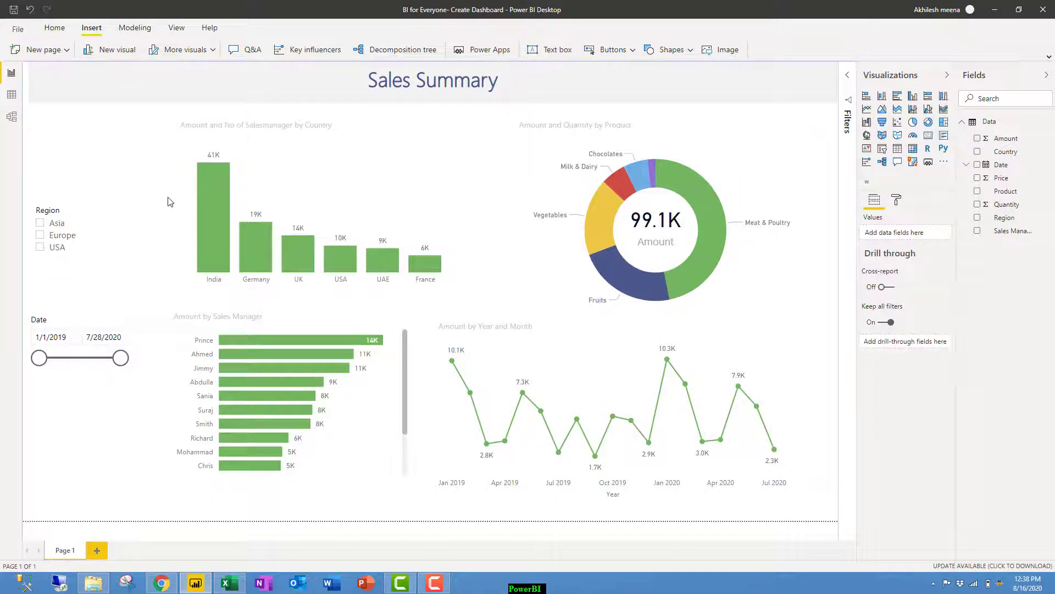
Rename the Page 1 tab to 'Sales Summary'.
click(414, 80)
double_click(67, 550)
text(Sales)
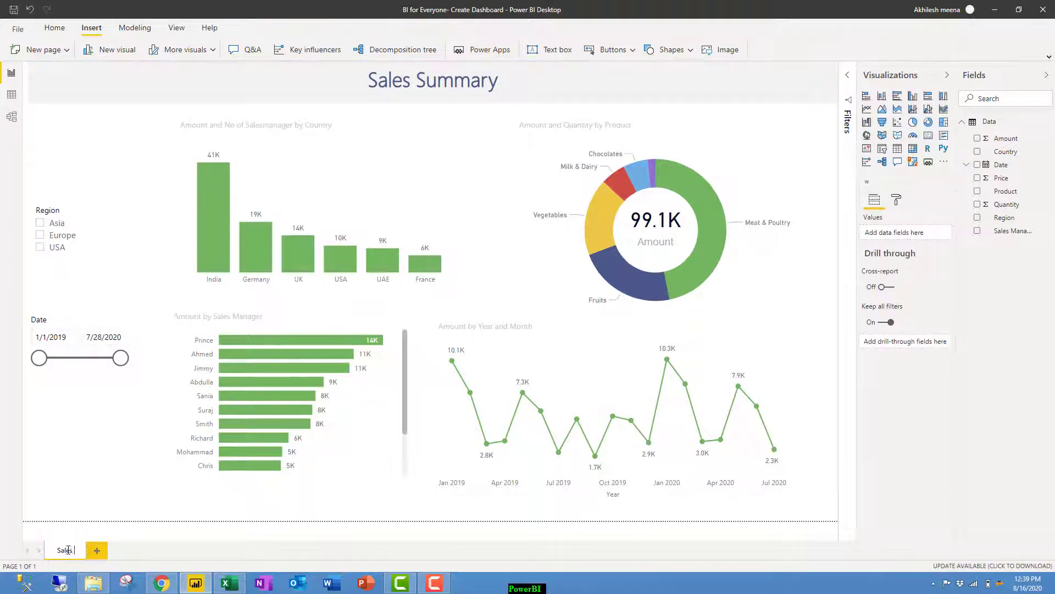
text( Summary)
key(Return)
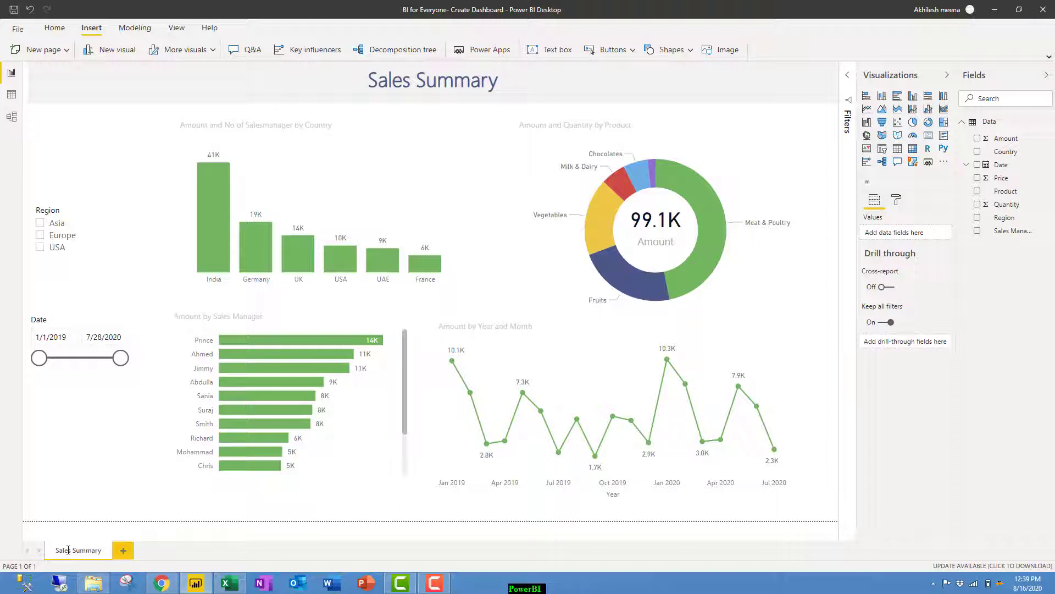
Cross-filter the dashboard by India, then by Vegetables, and clear the selection.
click(213, 231)
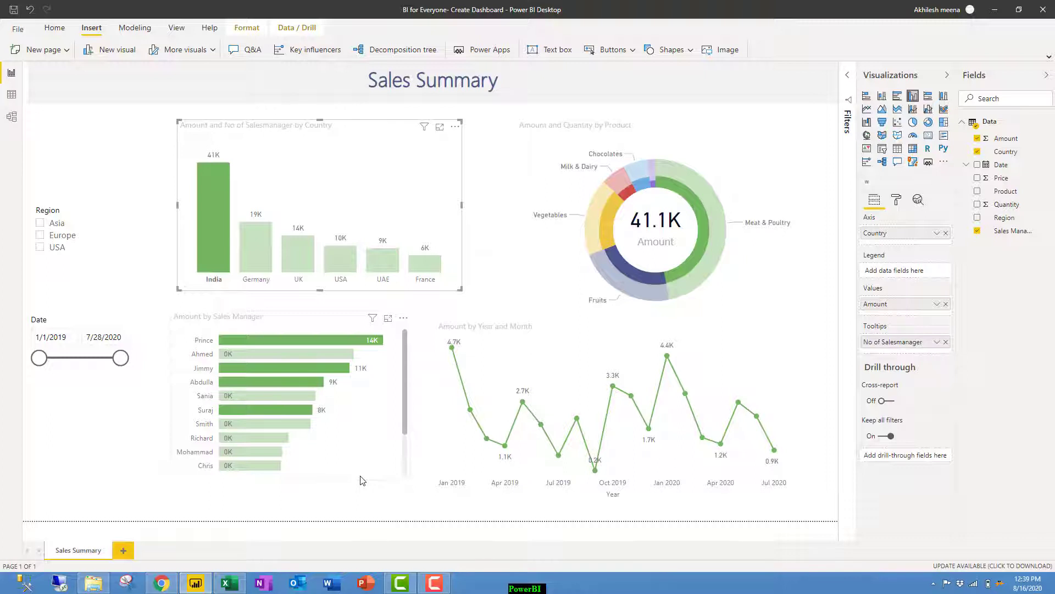
click(596, 207)
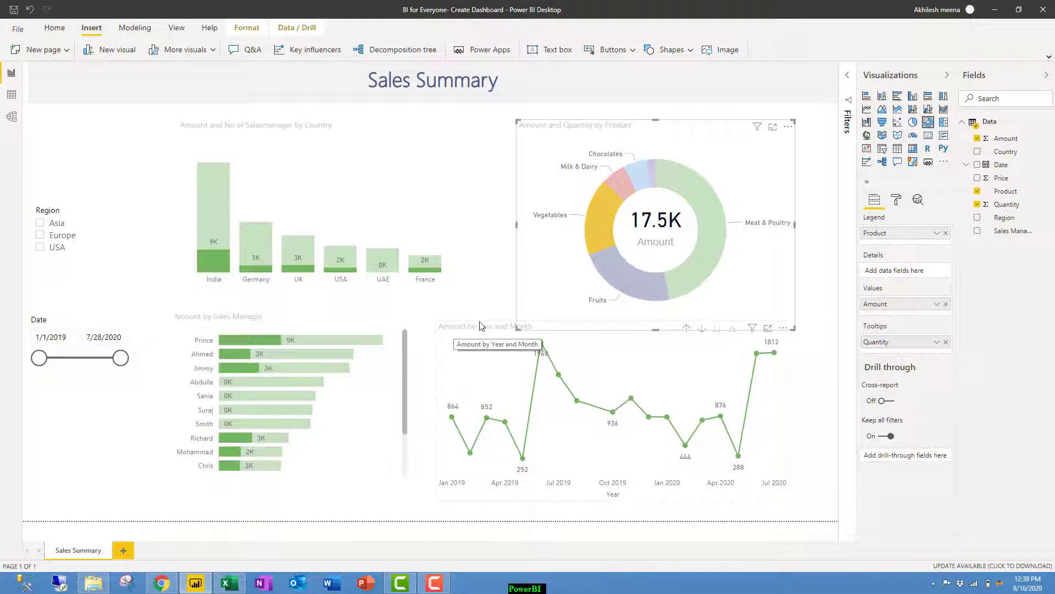
click(494, 290)
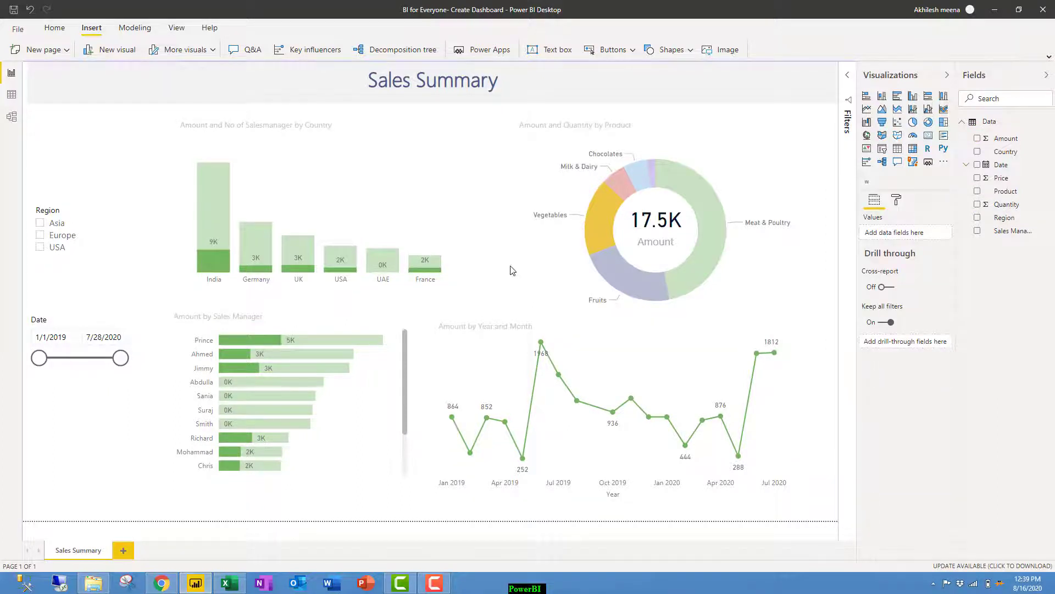
Nudge the Amount and Quantity by Product donut chart slightly upward.
click(602, 220)
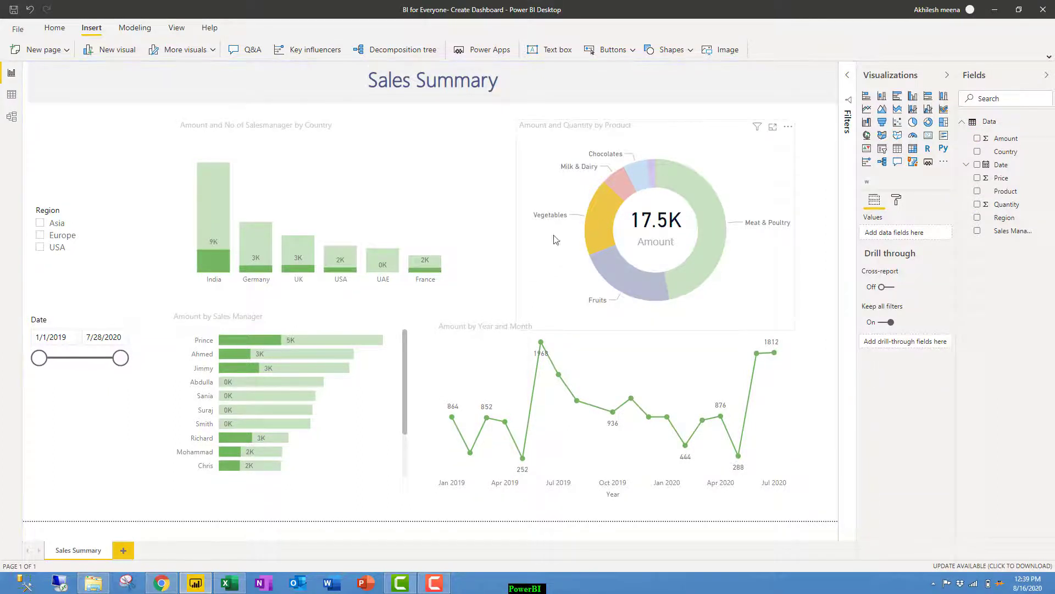
click(494, 287)
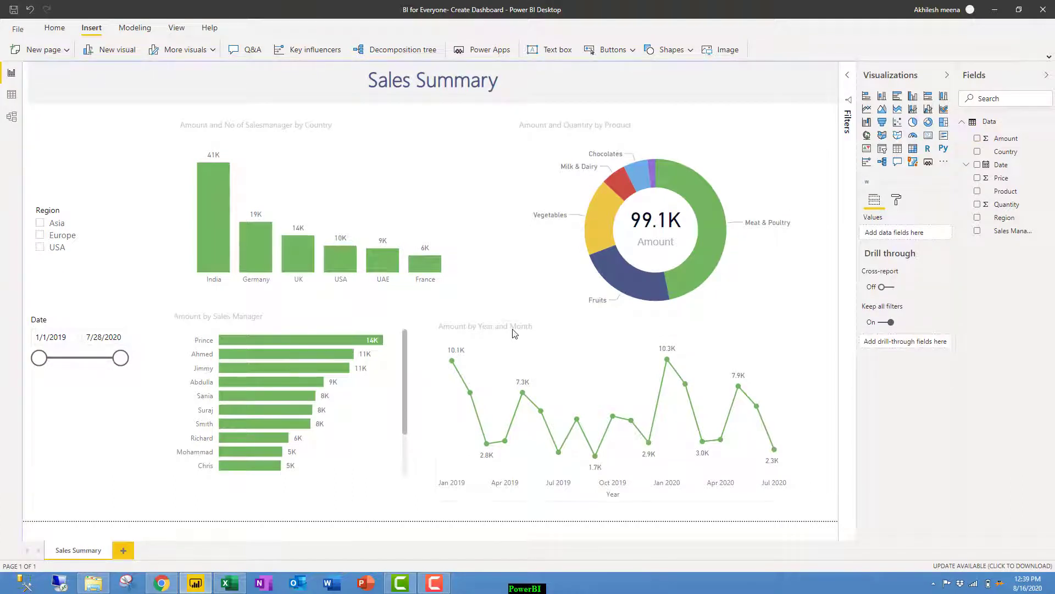
click(519, 277)
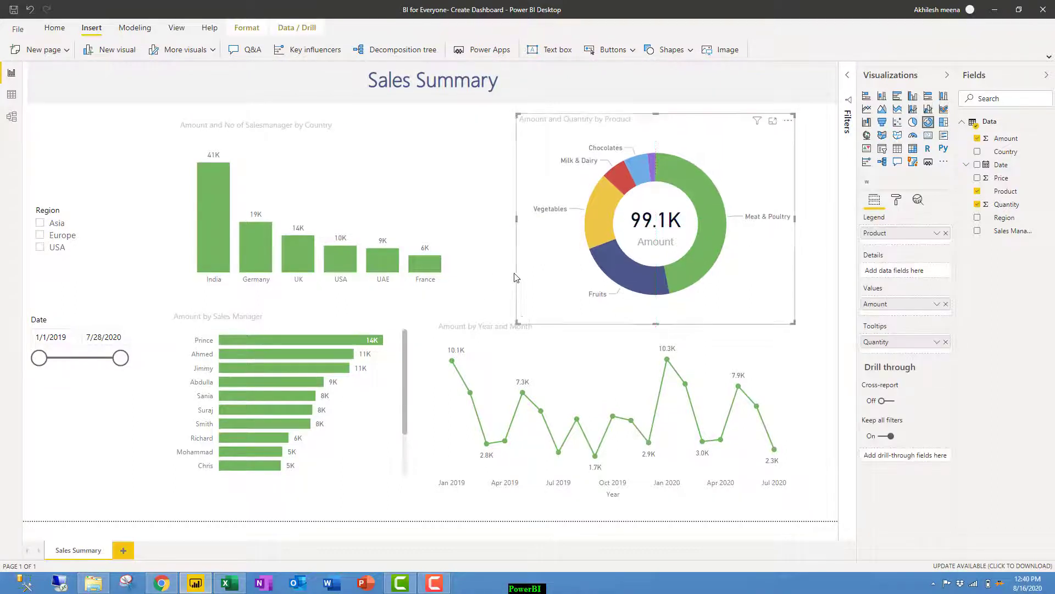
click(487, 291)
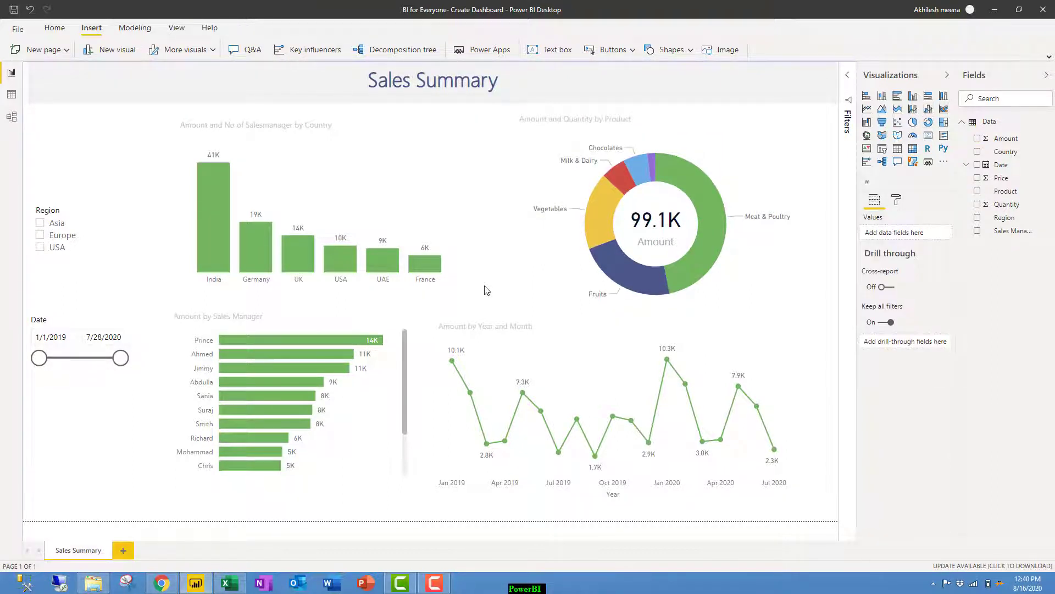
Add a new page with an Amount by Year column chart.
click(123, 552)
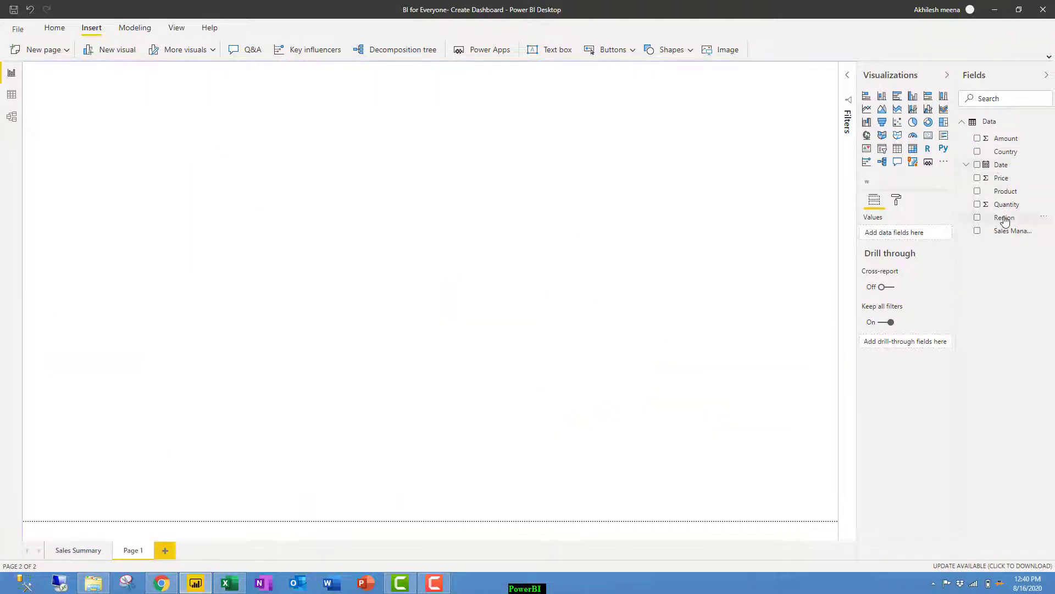
drag(1004, 140, 481, 202)
drag(1002, 168, 237, 189)
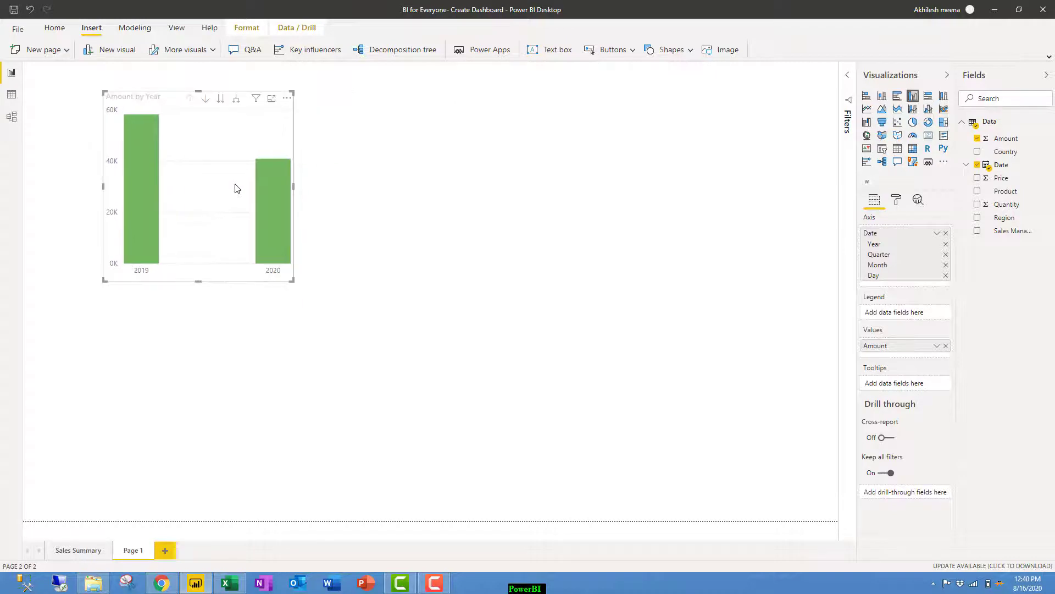
Turn on data labels so the bars show 58K for 2019 and 41K for 2020.
click(897, 200)
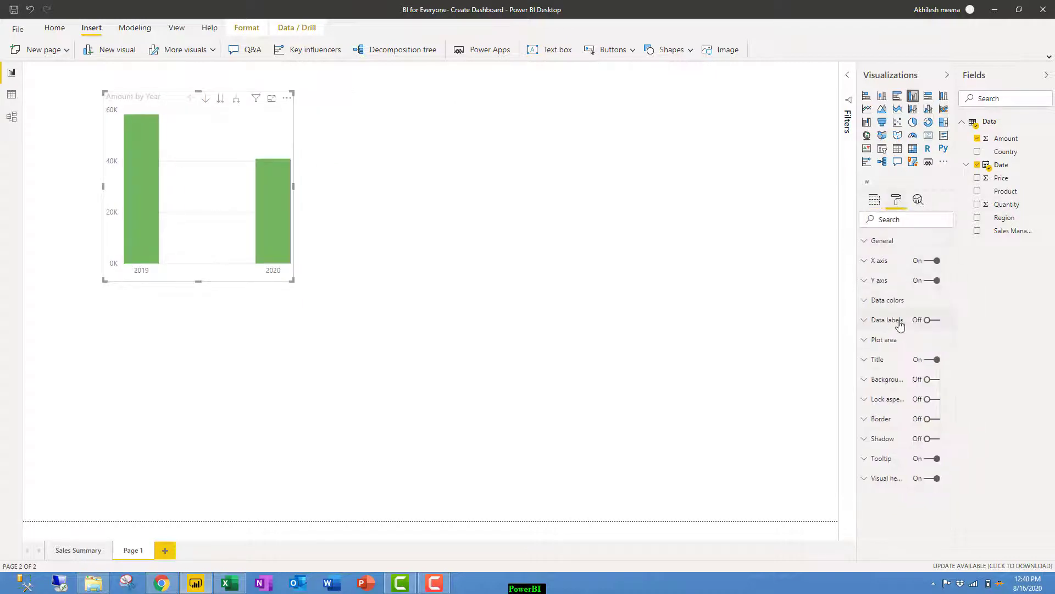
click(931, 320)
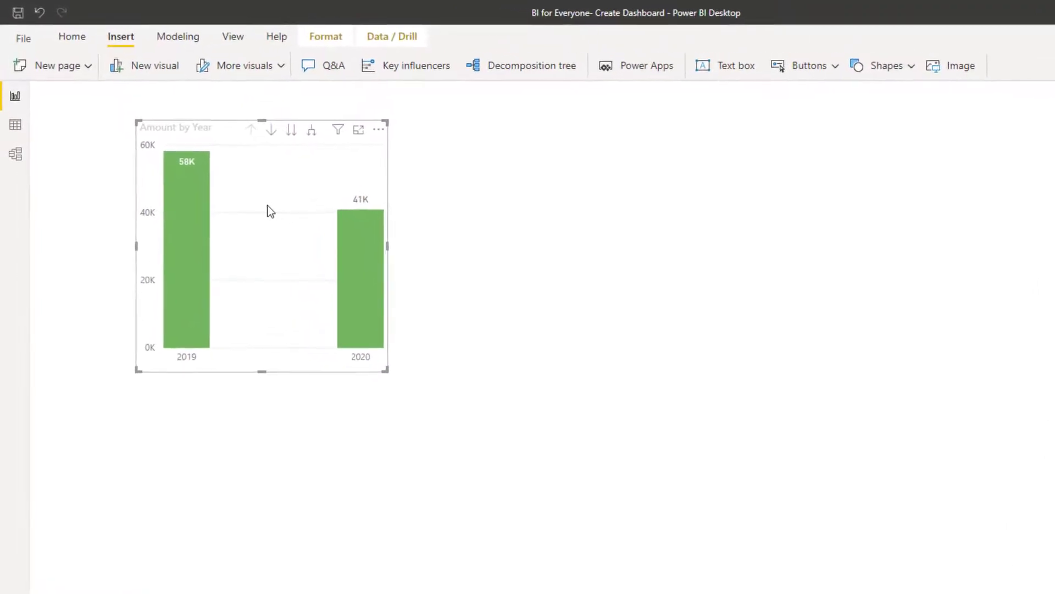
key(Escape)
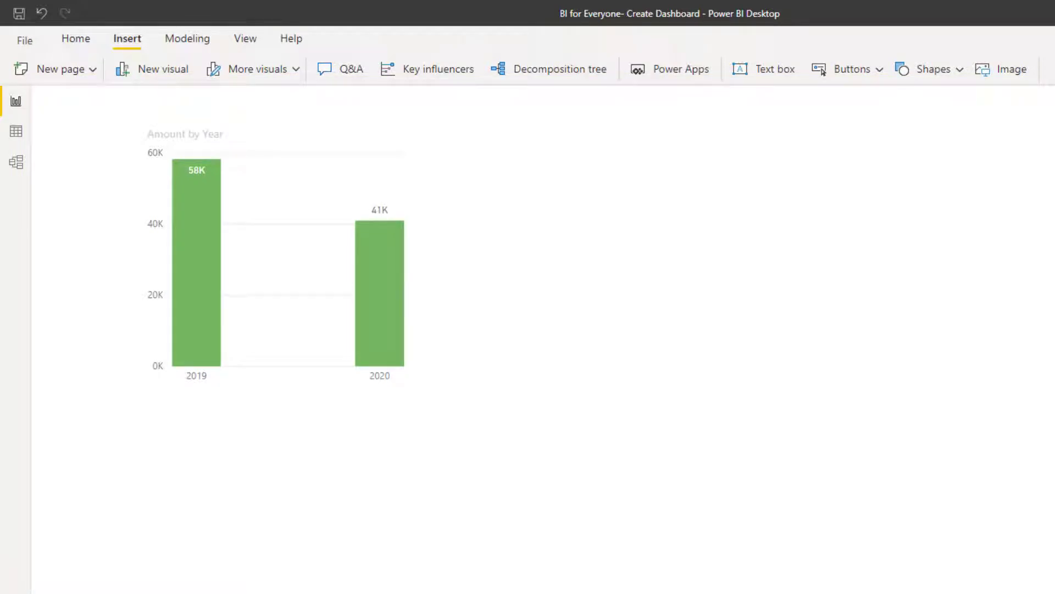
Add a Month slicer beside the chart and select January through July, giving 38K and 41K.
drag(1053, 237, 937, 221)
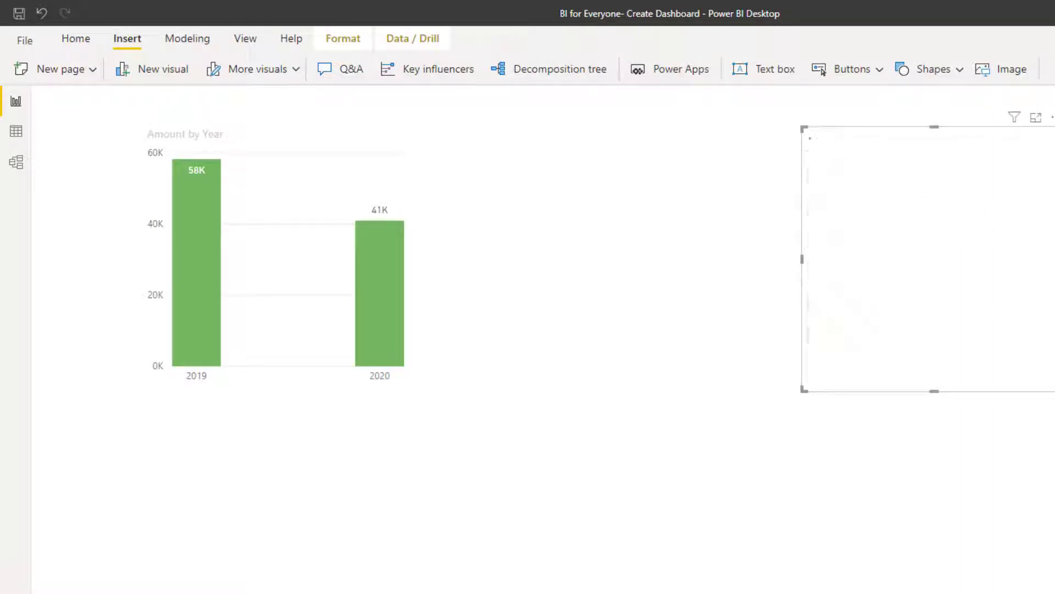
click(825, 158)
ctrl+click(821, 175)
ctrl+click(820, 192)
ctrl+click(820, 209)
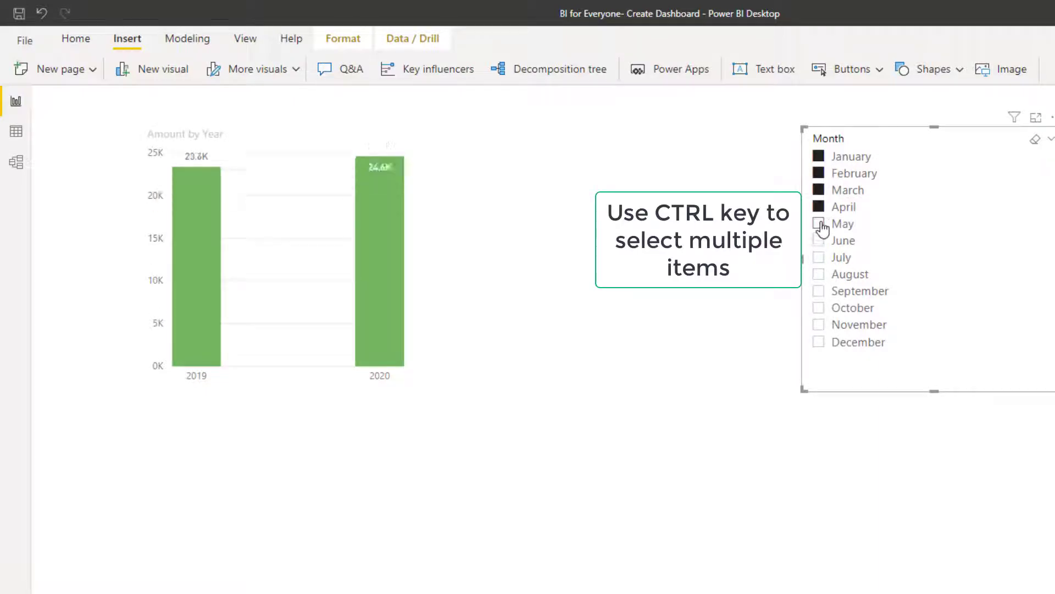
ctrl+click(820, 225)
ctrl+click(819, 241)
ctrl+click(816, 257)
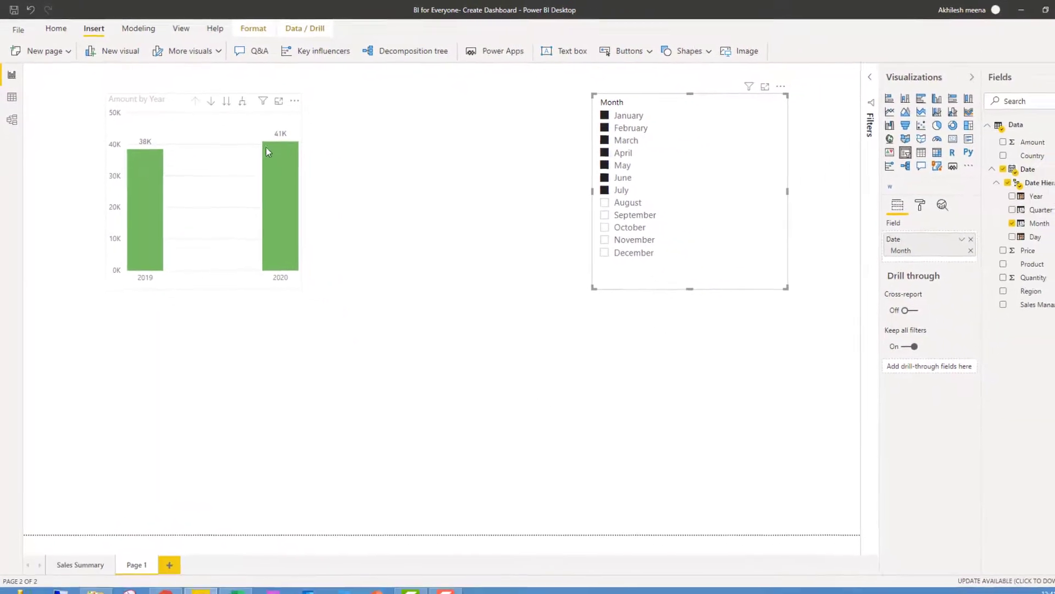
Analyze the 2020 bar to explain the Amount increase from 2019 and review the insights.
mouse_move(294, 196)
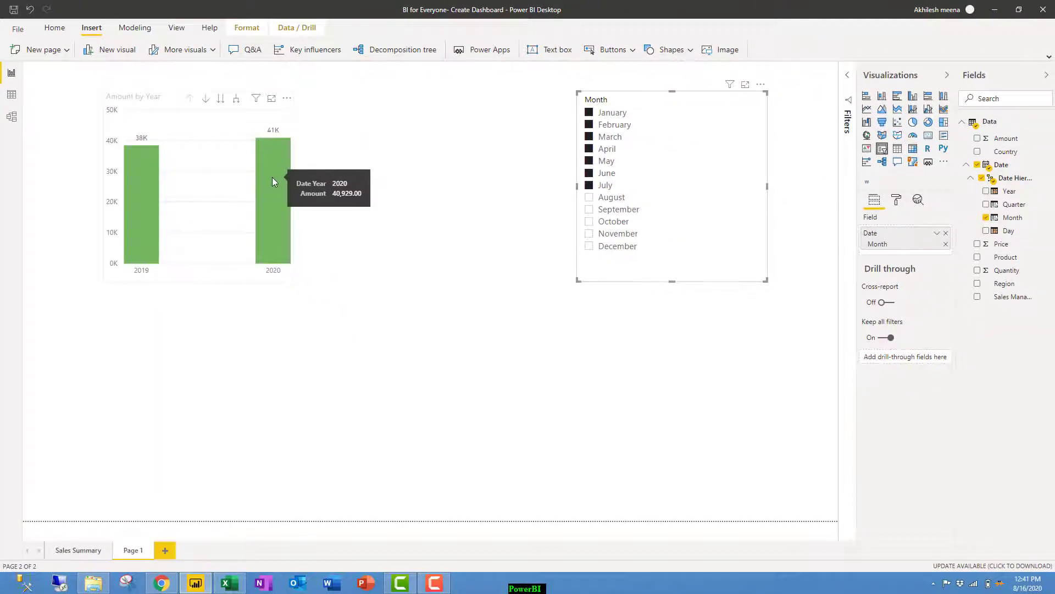
right_click(272, 177)
mouse_move(374, 274)
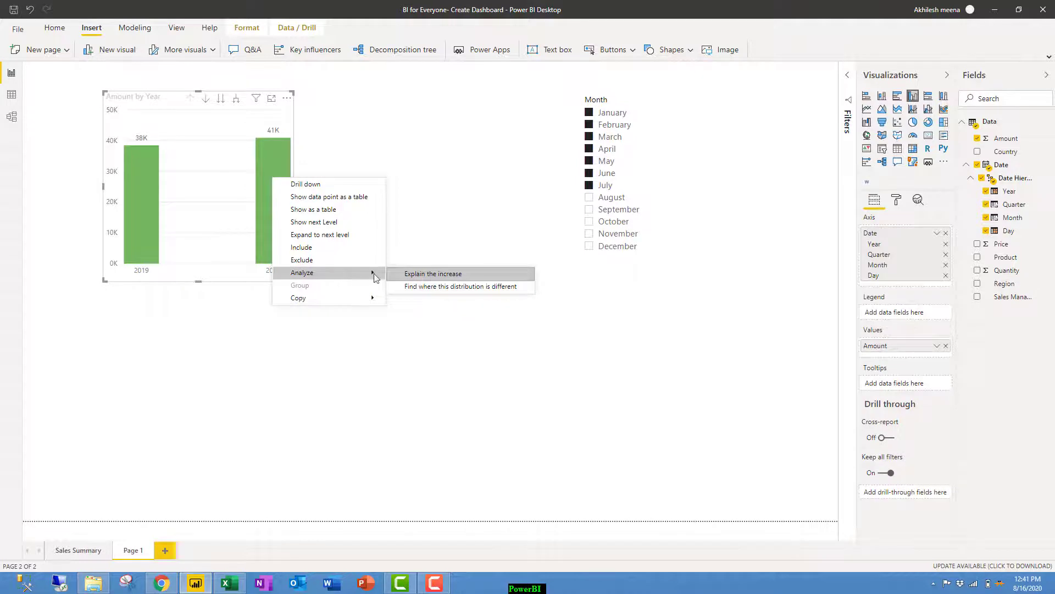
click(422, 274)
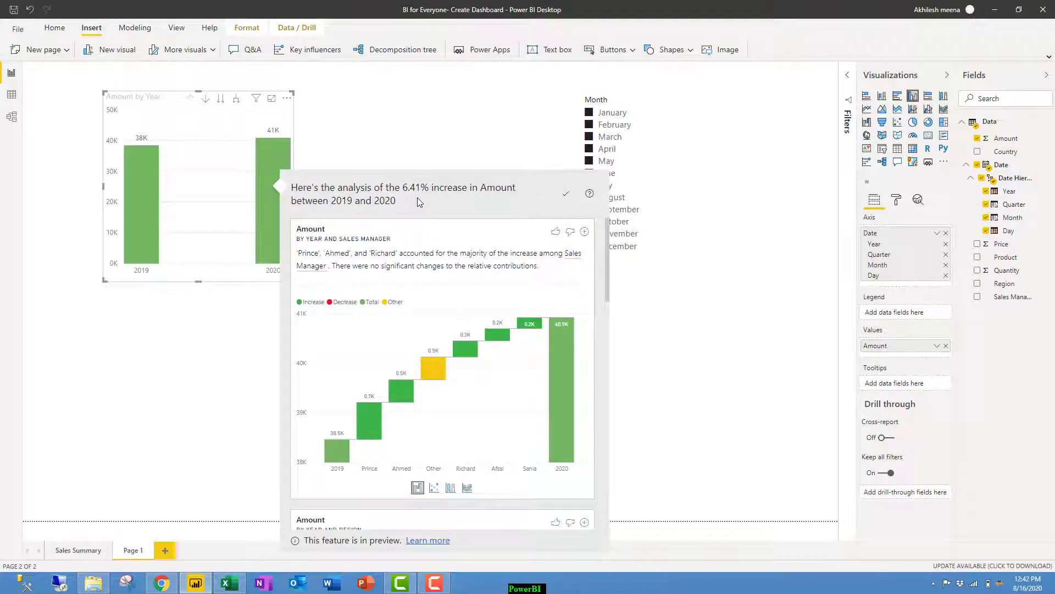
scroll(440, 389, down, 7)
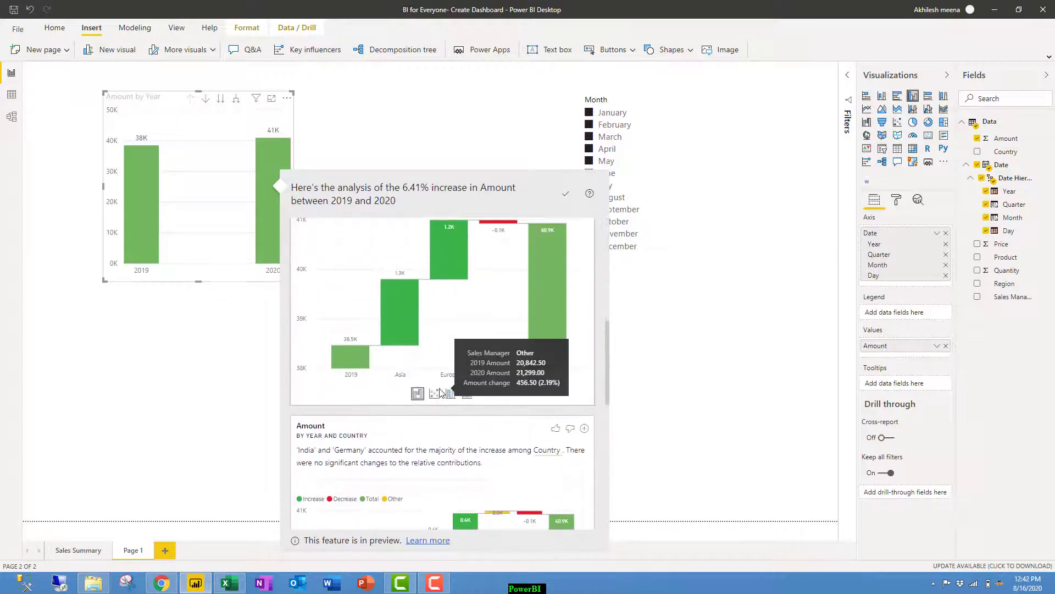
scroll(439, 393, down, 7)
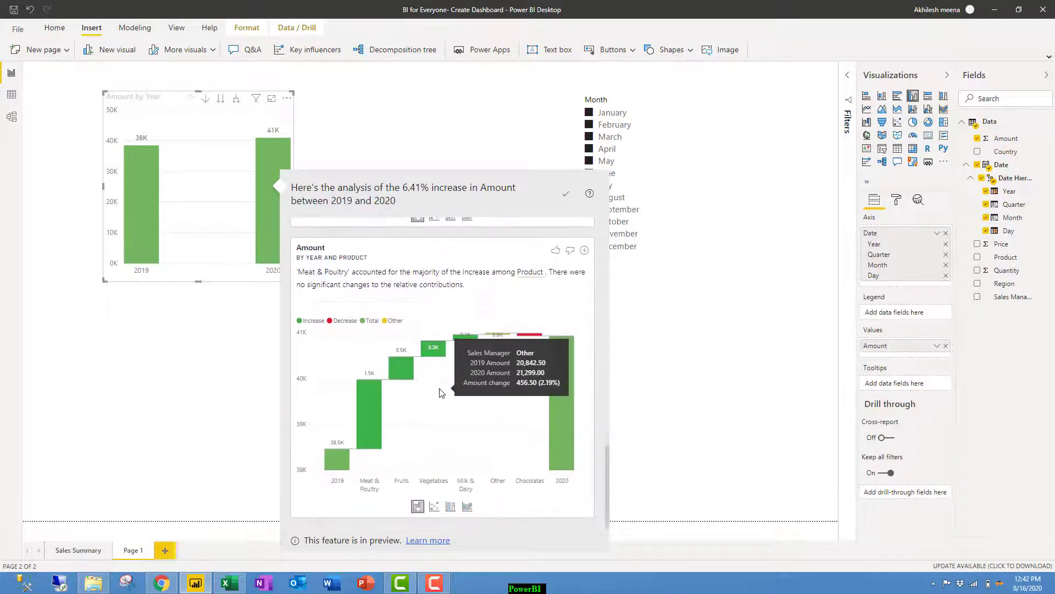
scroll(555, 325, up, 4)
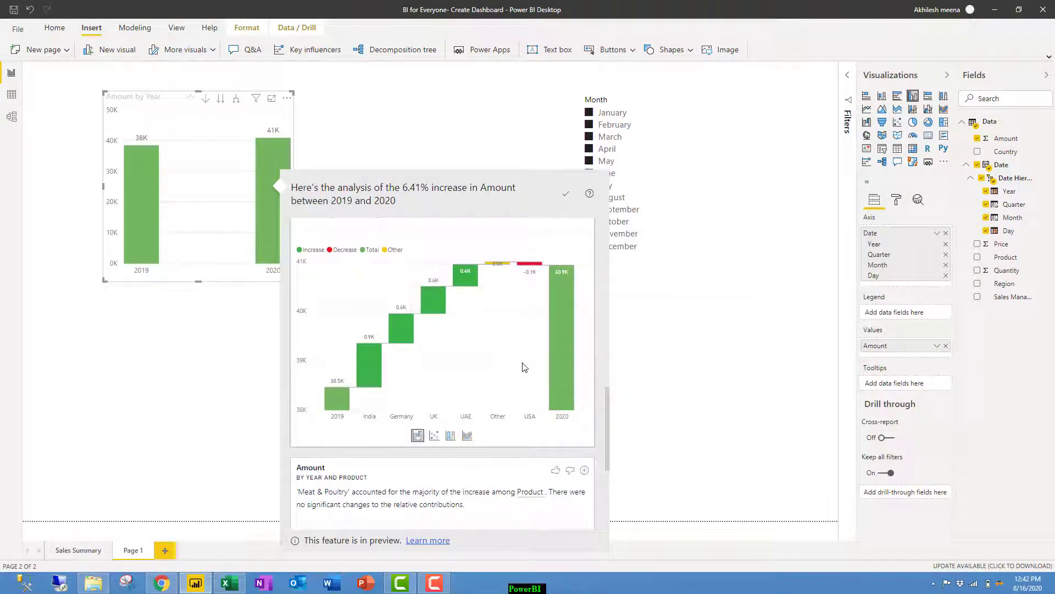
scroll(526, 286, down, 5)
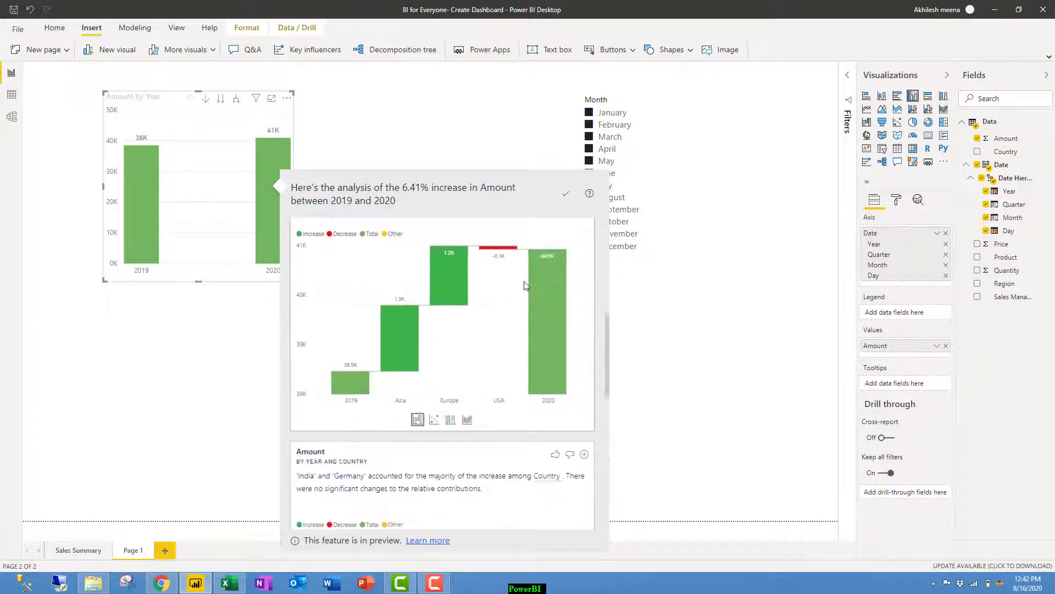
scroll(526, 286, down, 4)
scroll(502, 297, up, 5)
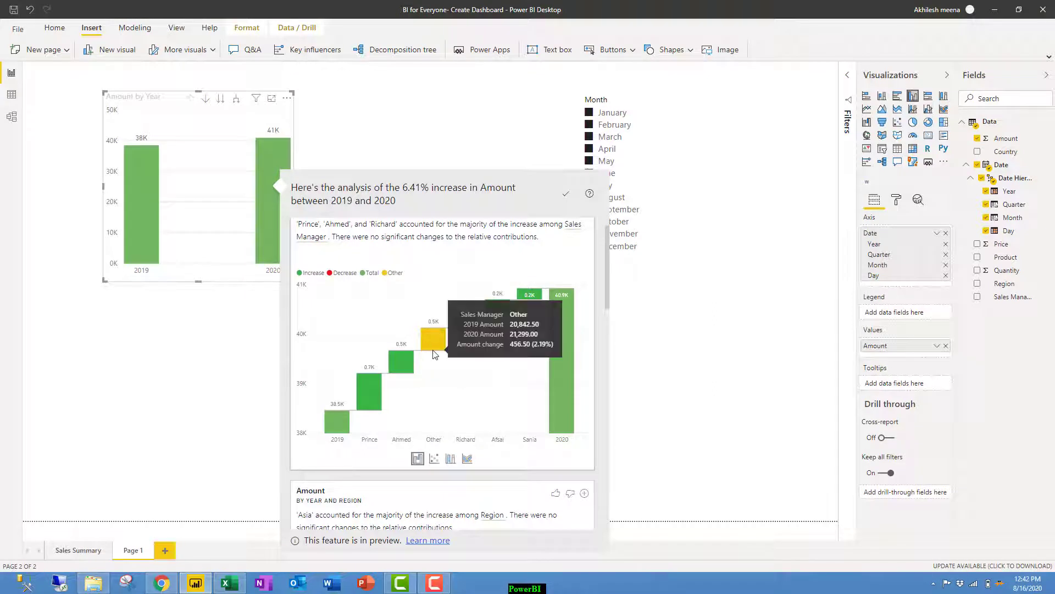
scroll(437, 351, up, 1)
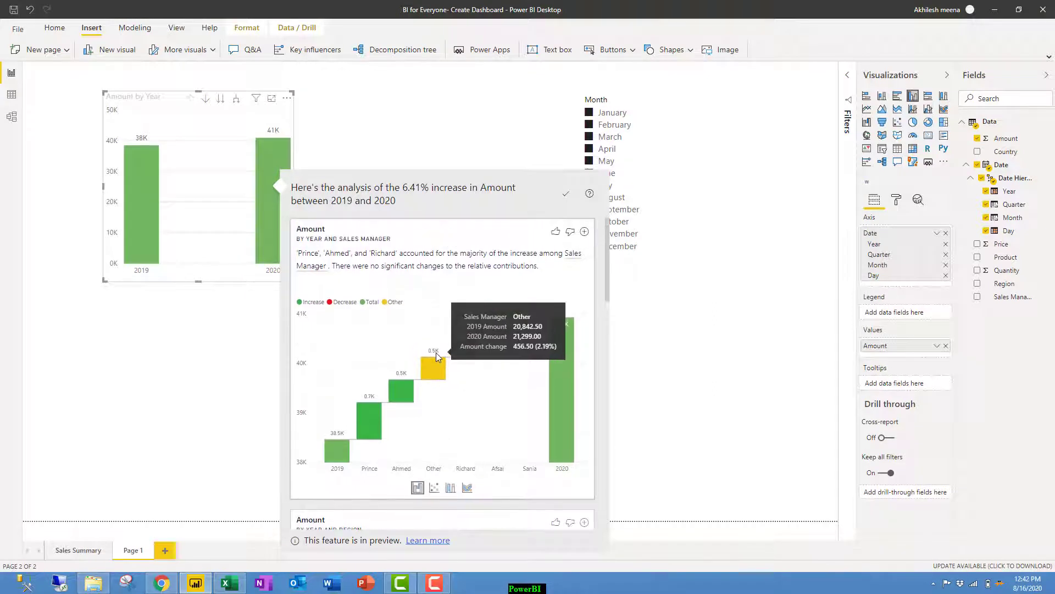
Add the Sales Manager waterfall insight to Page 1, widen and reposition it, then add Page 2.
click(585, 232)
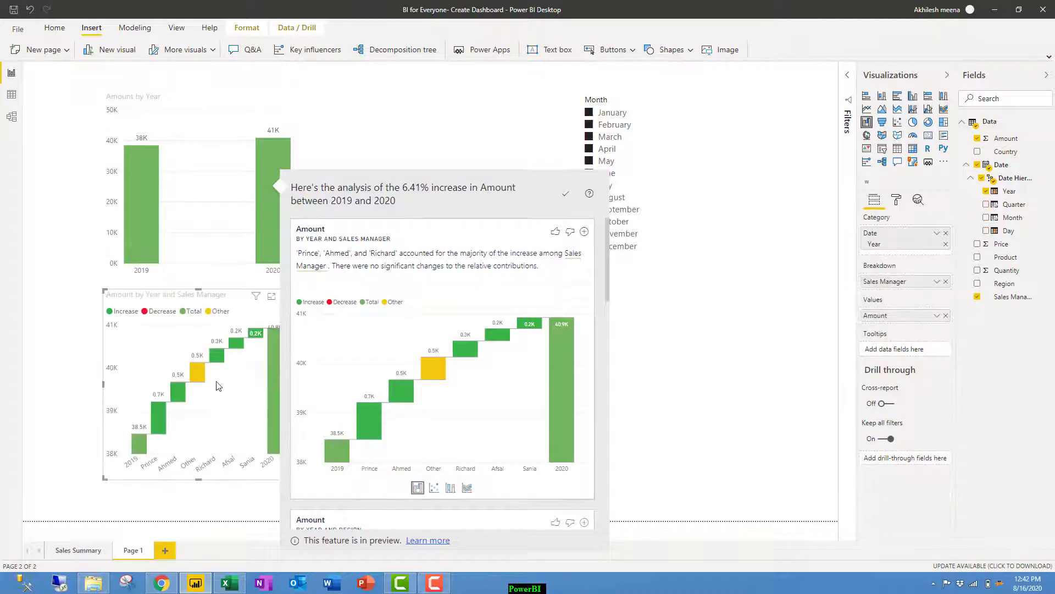
click(123, 490)
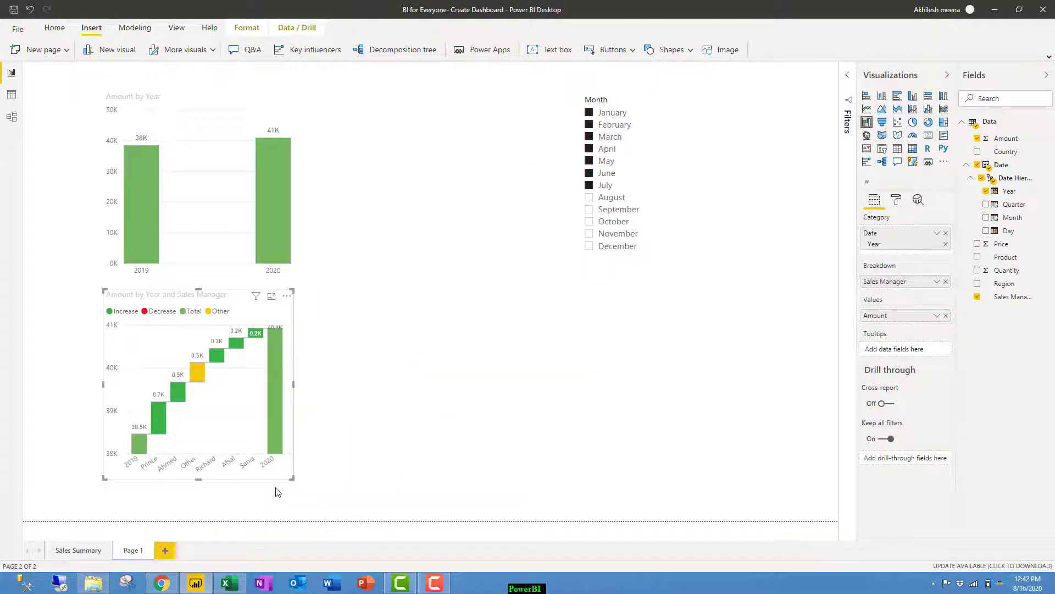
drag(292, 477, 450, 465)
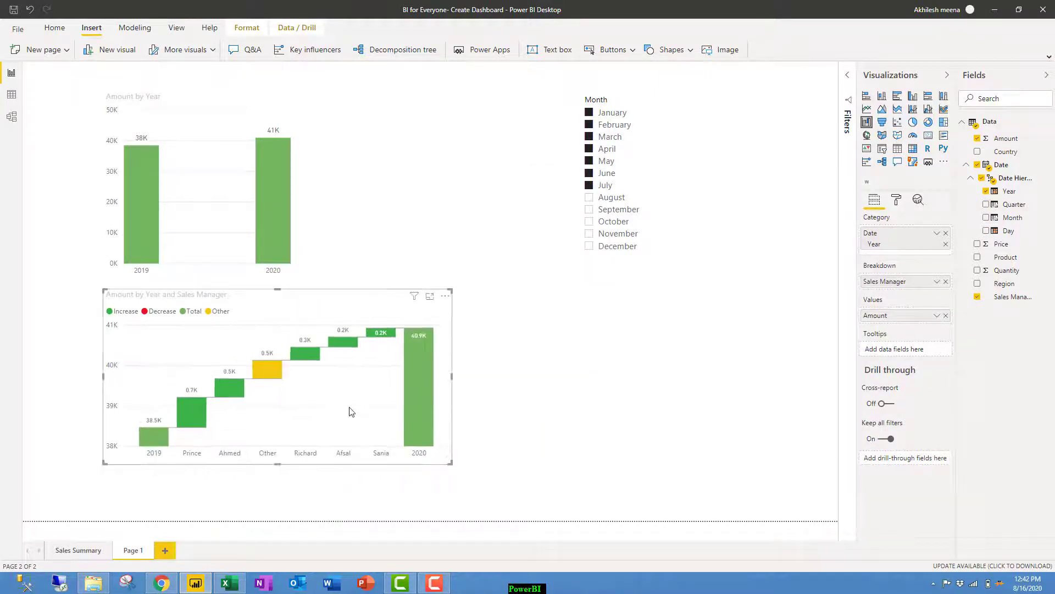
mouse_move(363, 308)
mouse_down()
mouse_move(339, 308)
mouse_move(353, 314)
mouse_up()
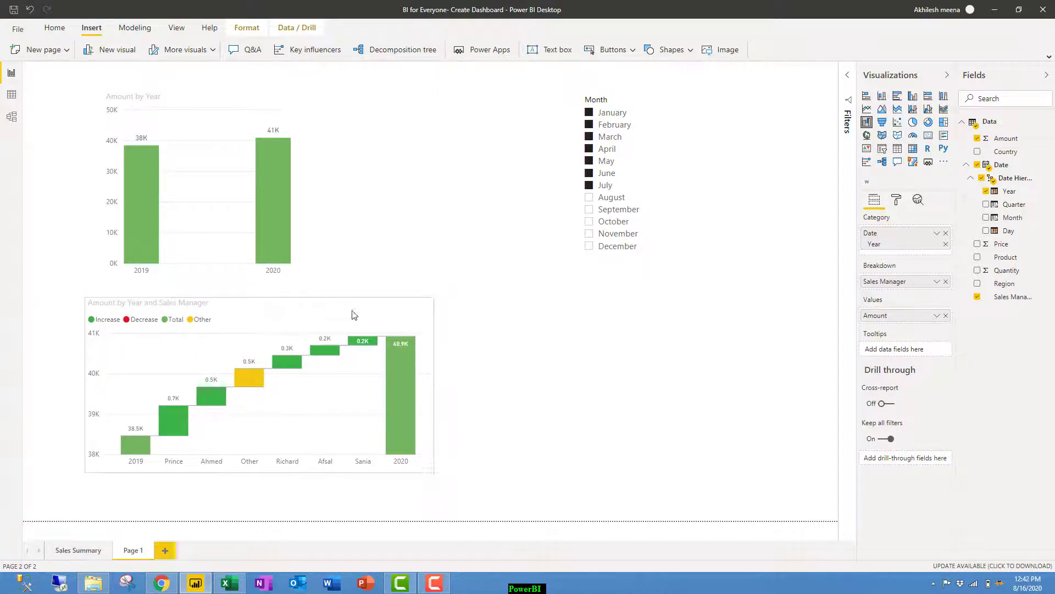
click(470, 331)
click(166, 551)
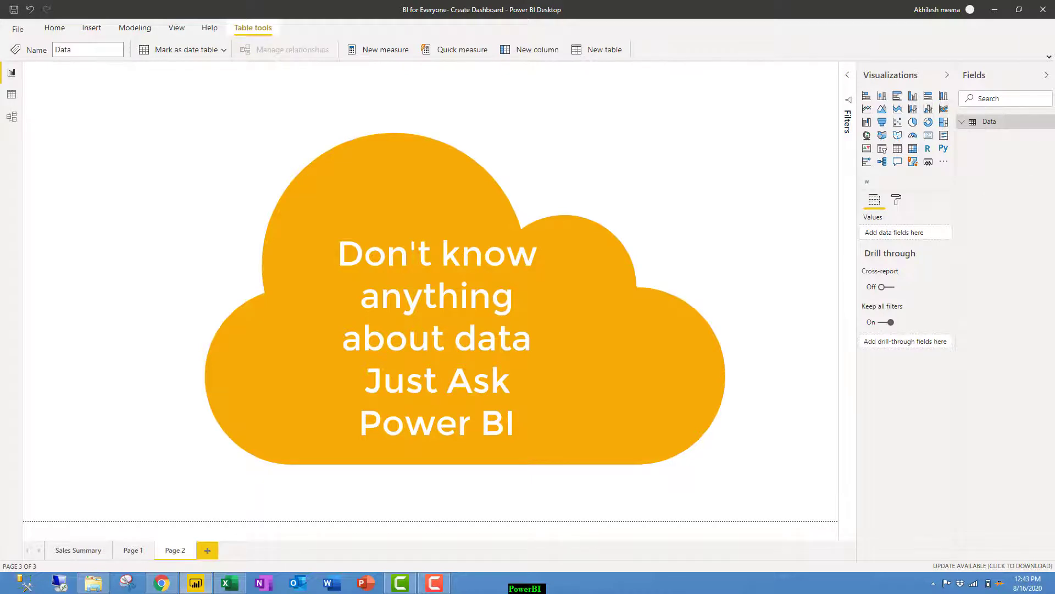
Insert a Q&A visual on Page 2 and stretch it to fill most of the canvas.
click(392, 197)
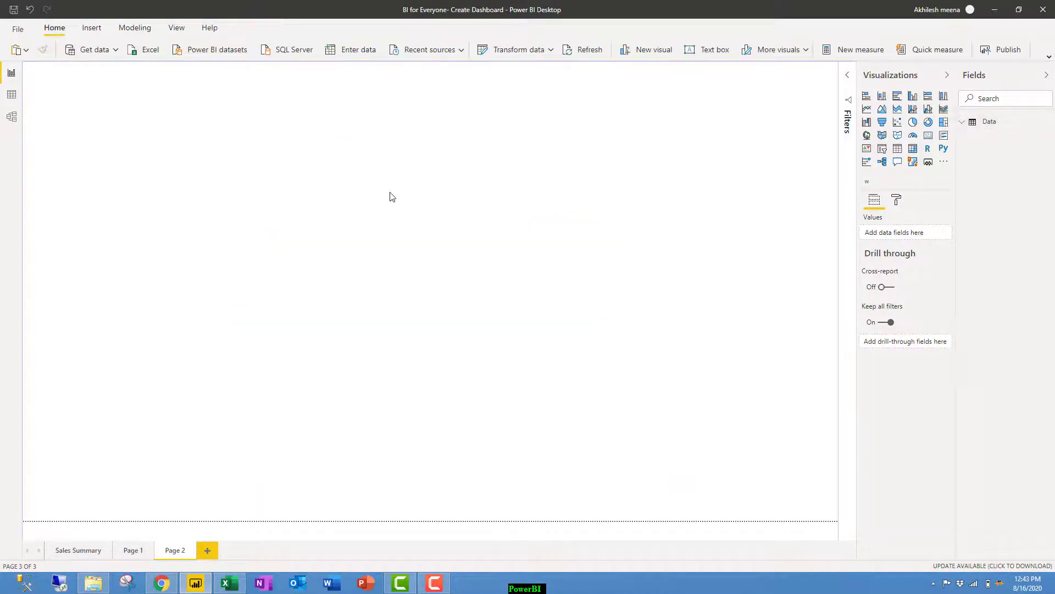
double_click(392, 197)
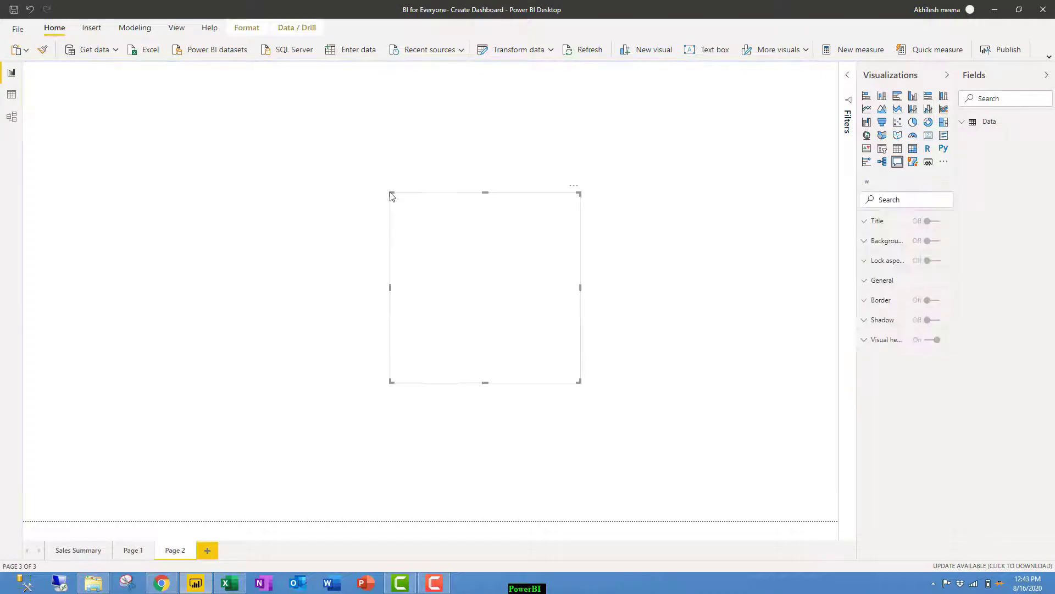
drag(390, 196, 138, 75)
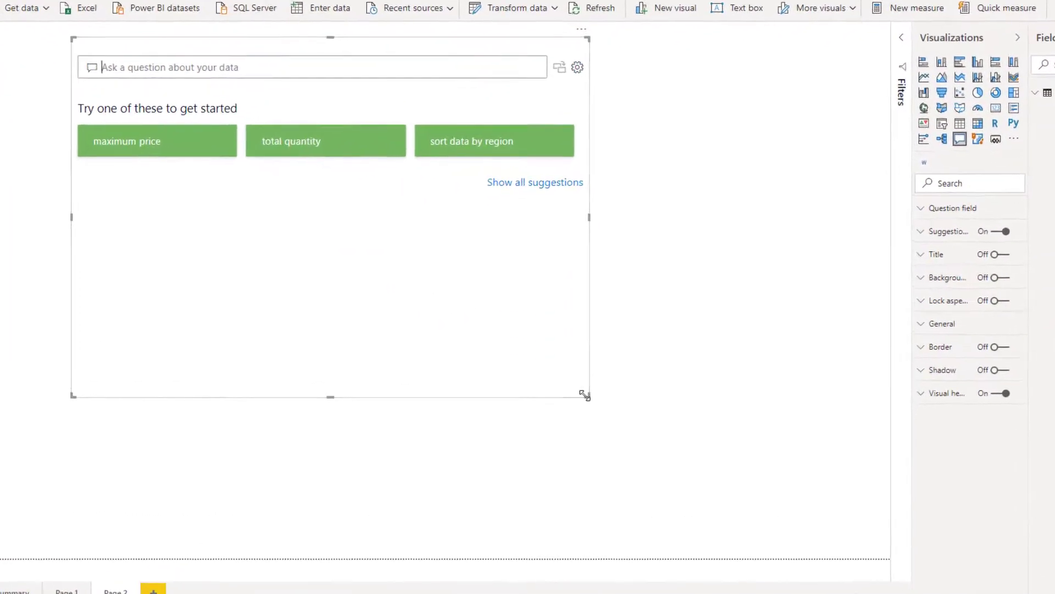
drag(579, 394, 783, 502)
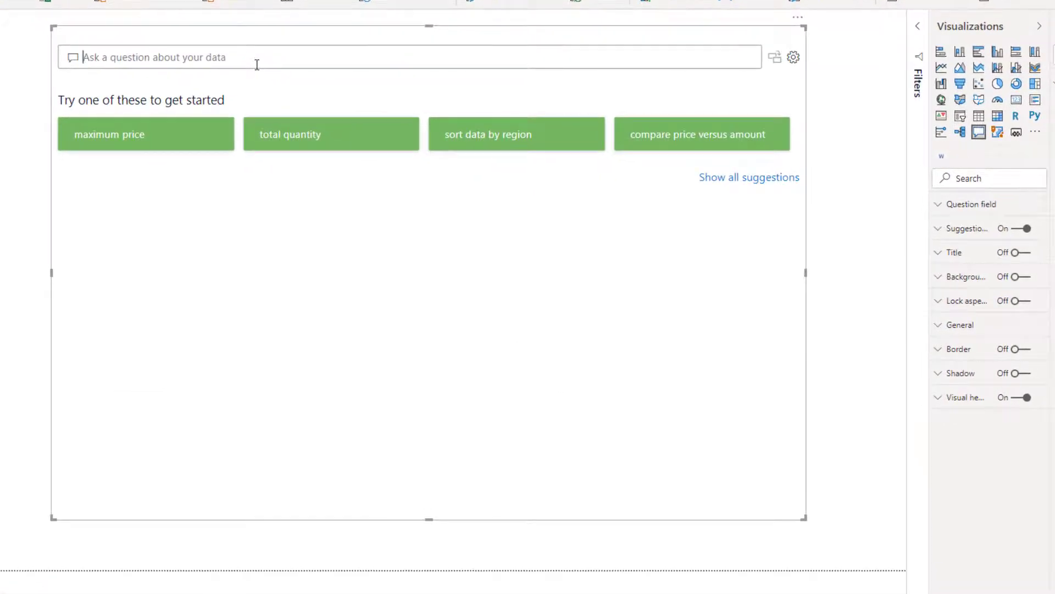
Ask the Q&A visual 'total amount' so it answers 99.14K Amount.
click(257, 65)
text(total )
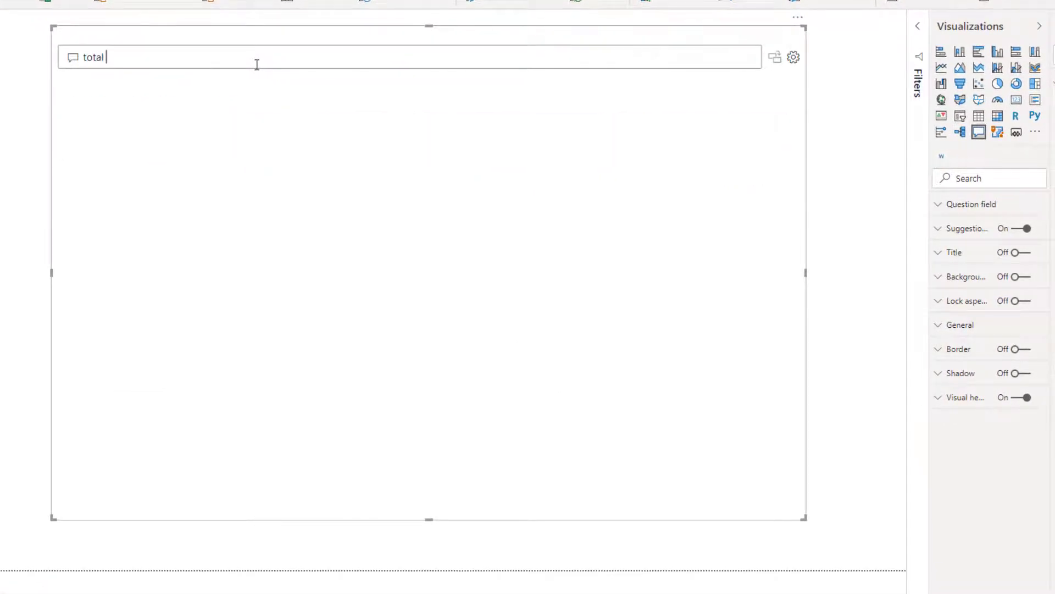
text(amount)
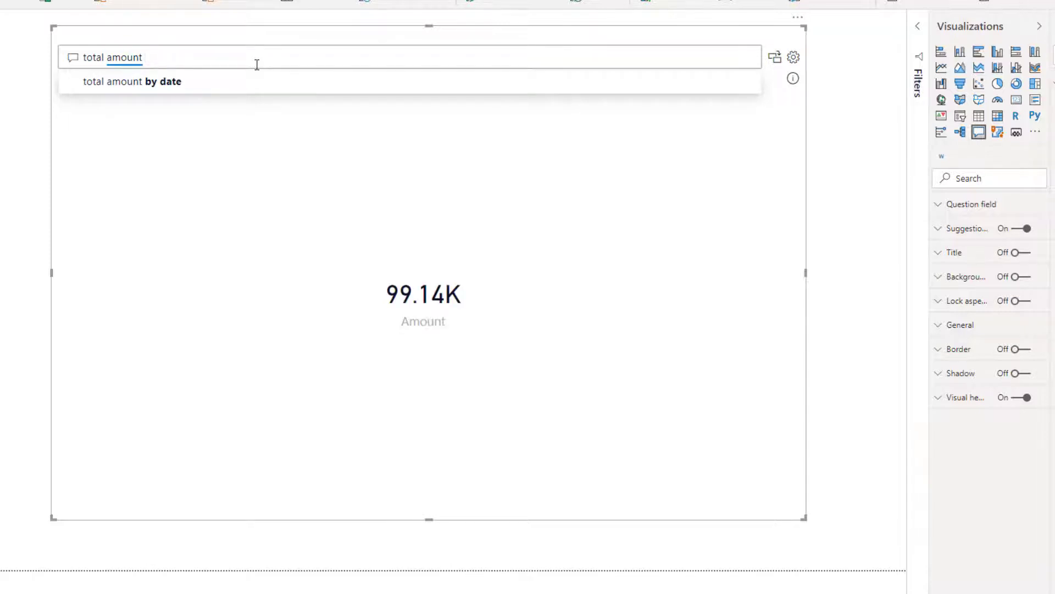
text(last month)
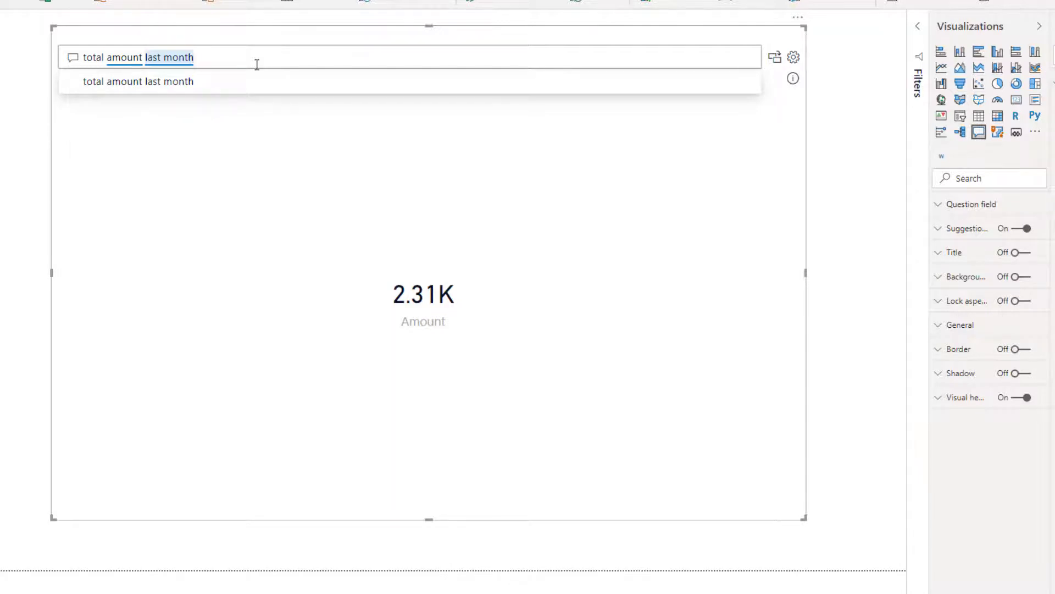
key(BackSpace)
key(BackSpace)
key(BackSpace)
key(BackSpace)
key(BackSpace)
key(BackSpace)
key(BackSpace)
key(BackSpace)
key(BackSpace)
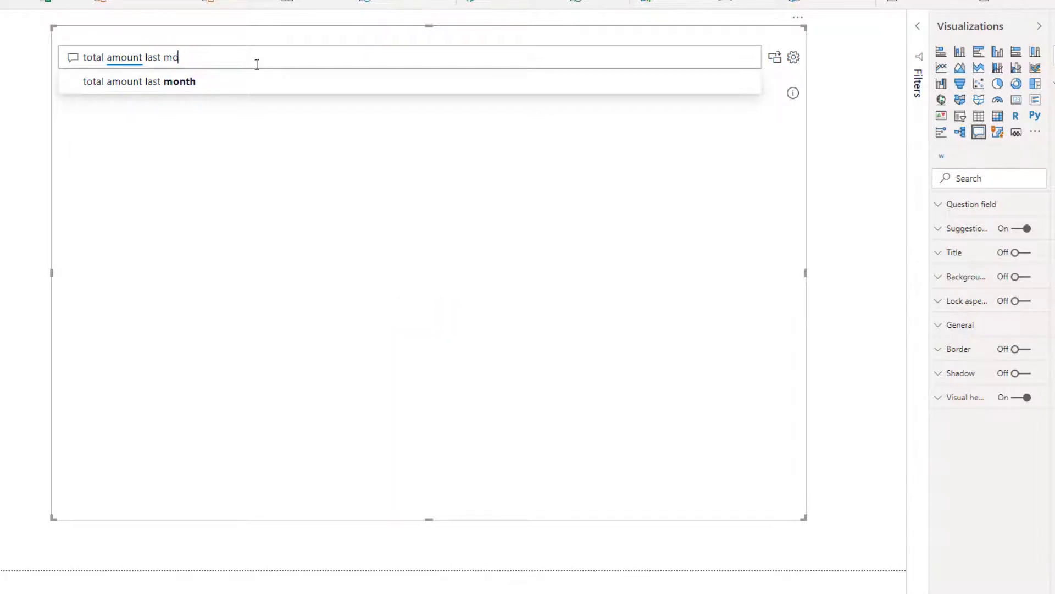
Ask Q&A 'total amount by country year' to compare 2019 and 2020 per country.
key(BackSpace)
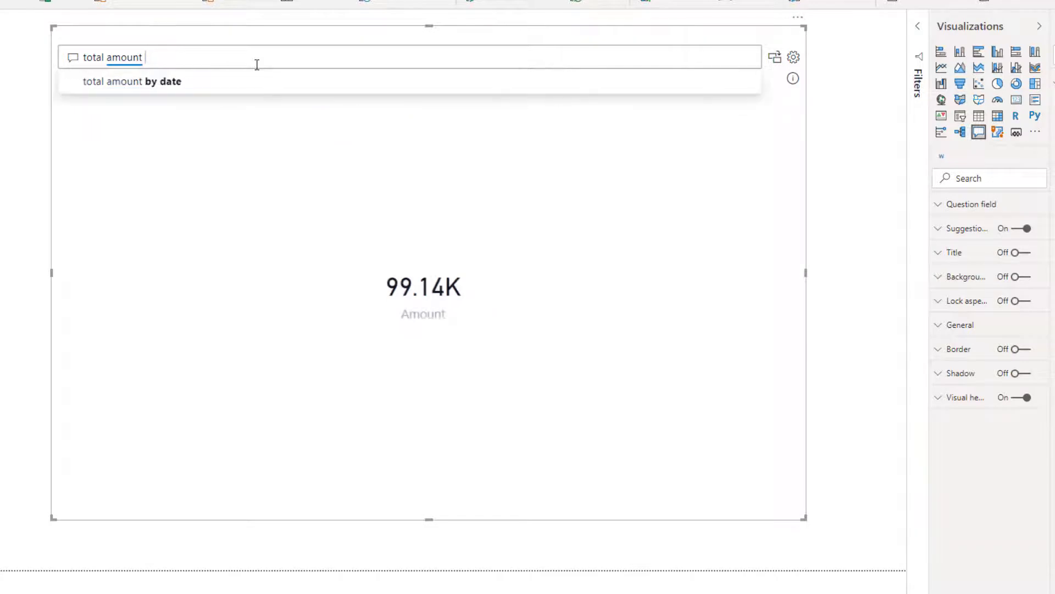
text(by coun)
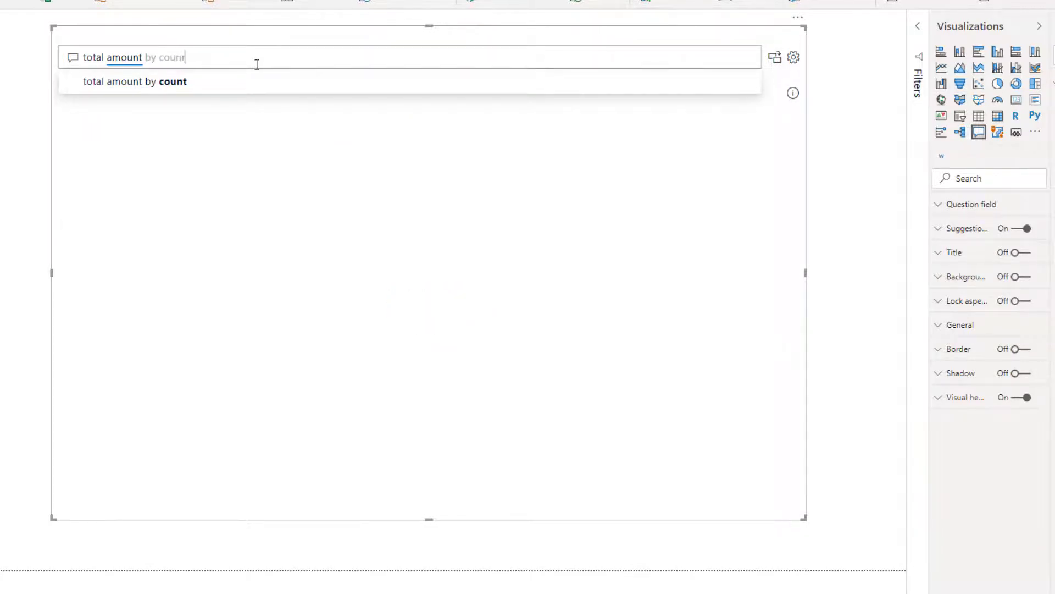
text(ty)
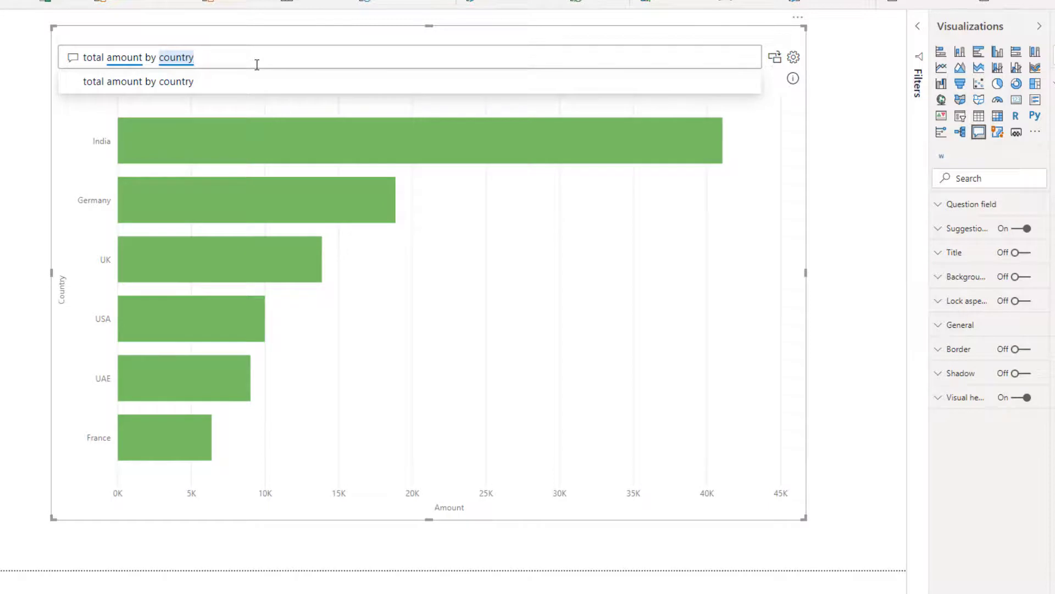
text(year)
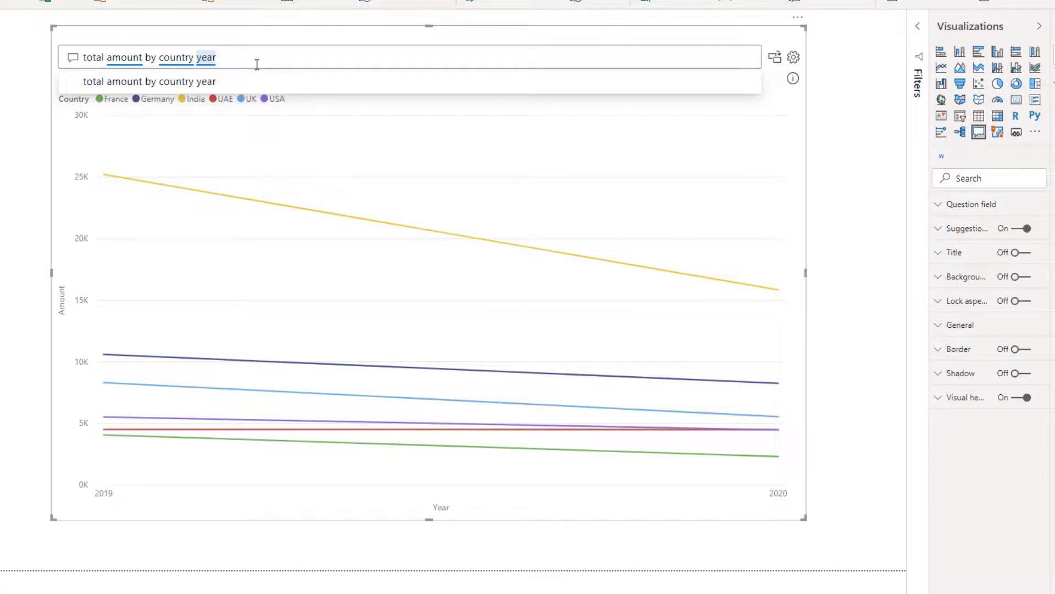
key(Return)
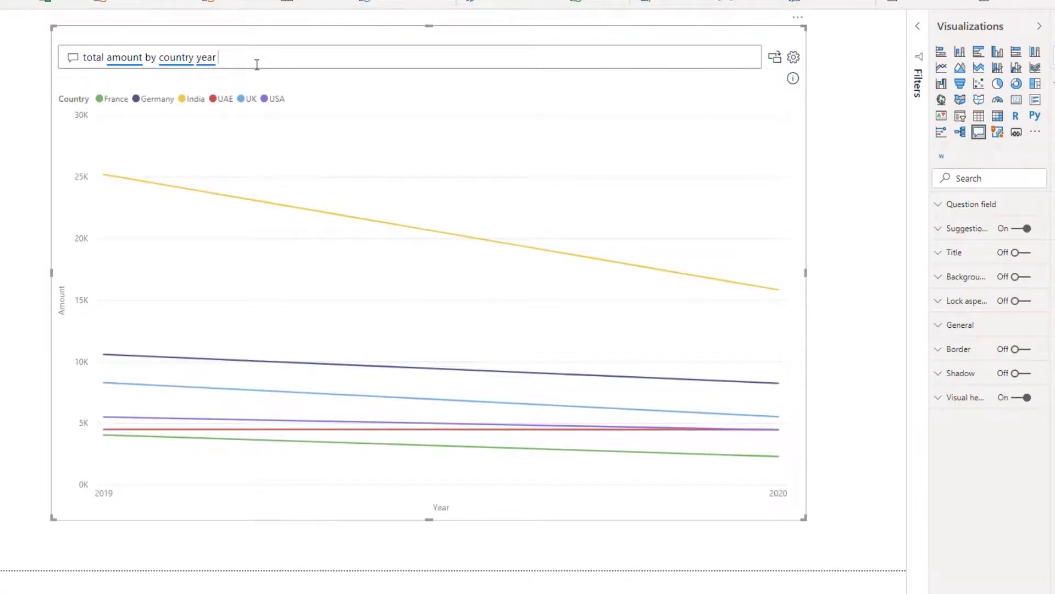
text(col)
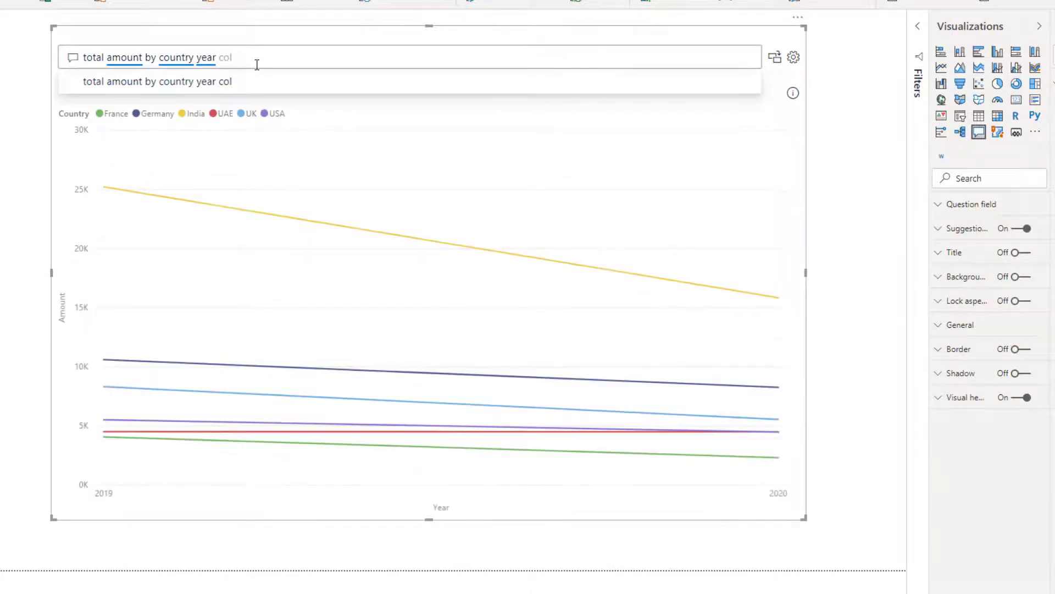
text(umn)
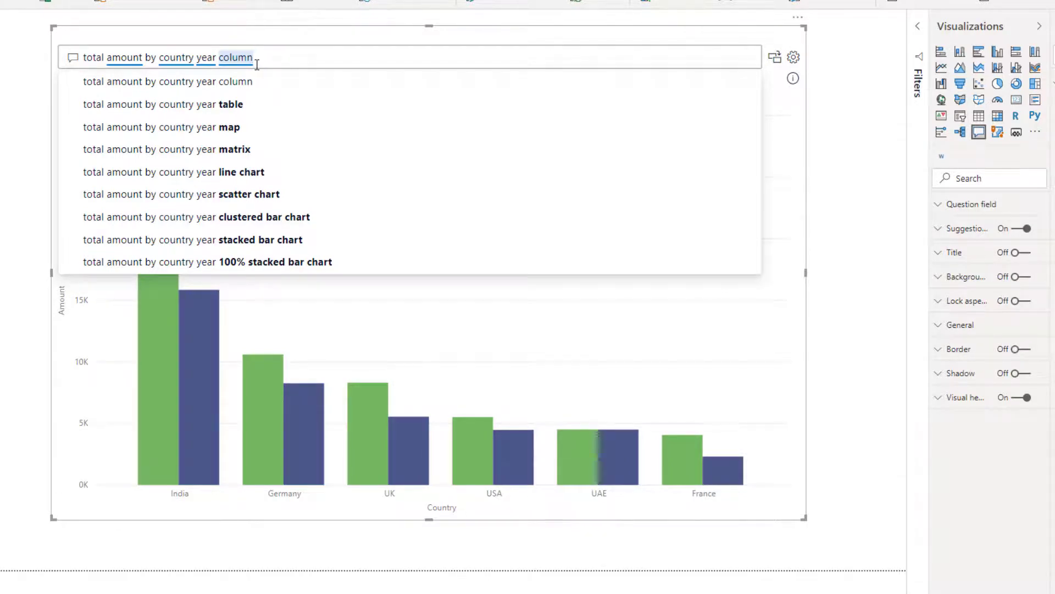
Rephrase the Q&A question to 'total amount by sales manager'.
key(BackSpace)
key(BackSpace)
key(BackSpace)
key(BackSpace)
key(BackSpace)
key(BackSpace)
key(BackSpace)
key(BackSpace)
key(BackSpace)
key(BackSpace)
key(BackSpace)
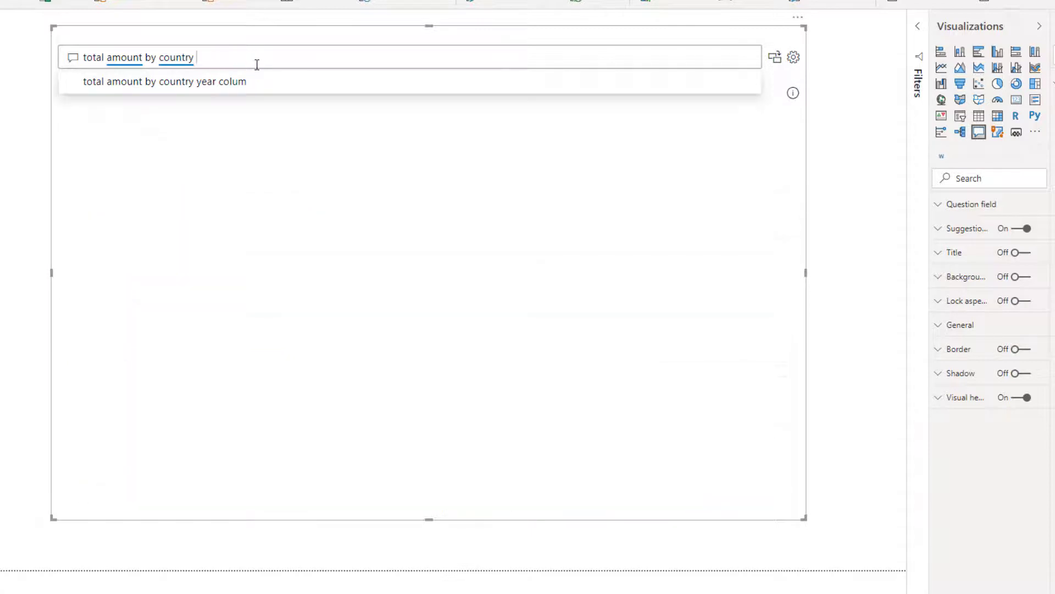
key(BackSpace)
key(BackSpace)
key(BackSpace)
key(BackSpace)
key(BackSpace)
key(BackSpace)
key(BackSpace)
key(BackSpace)
key(BackSpace)
key(BackSpace)
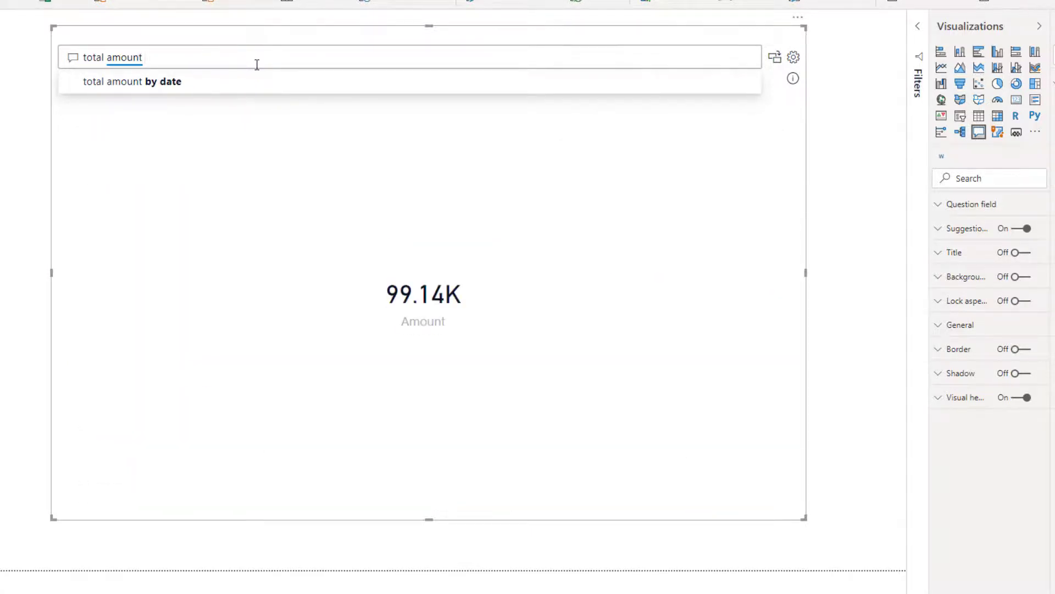
text(bysales)
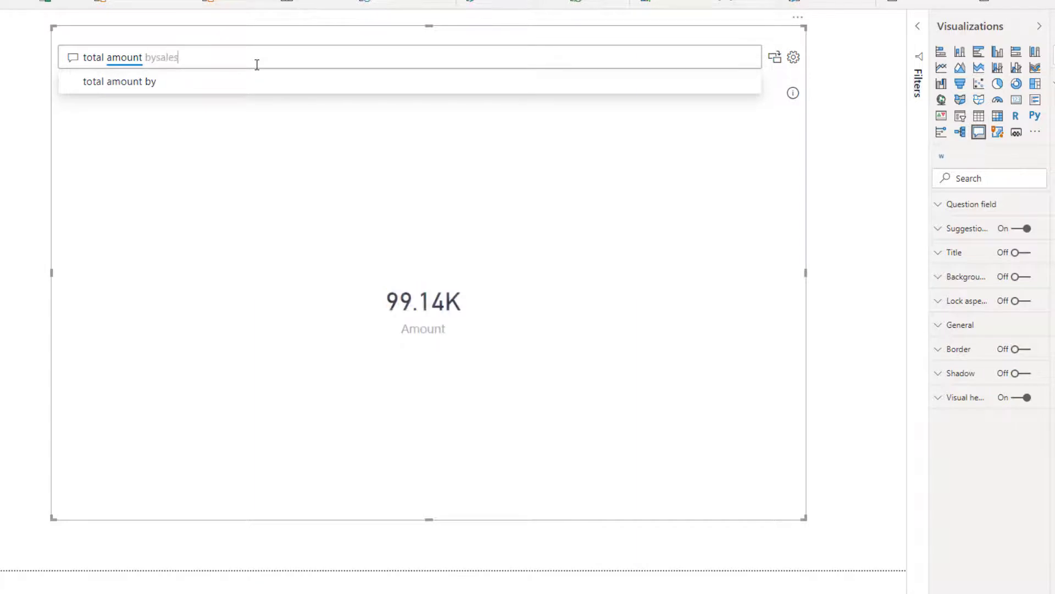
key(BackSpace)
key(BackSpace)
key(BackSpace)
key(BackSpace)
key(BackSpace)
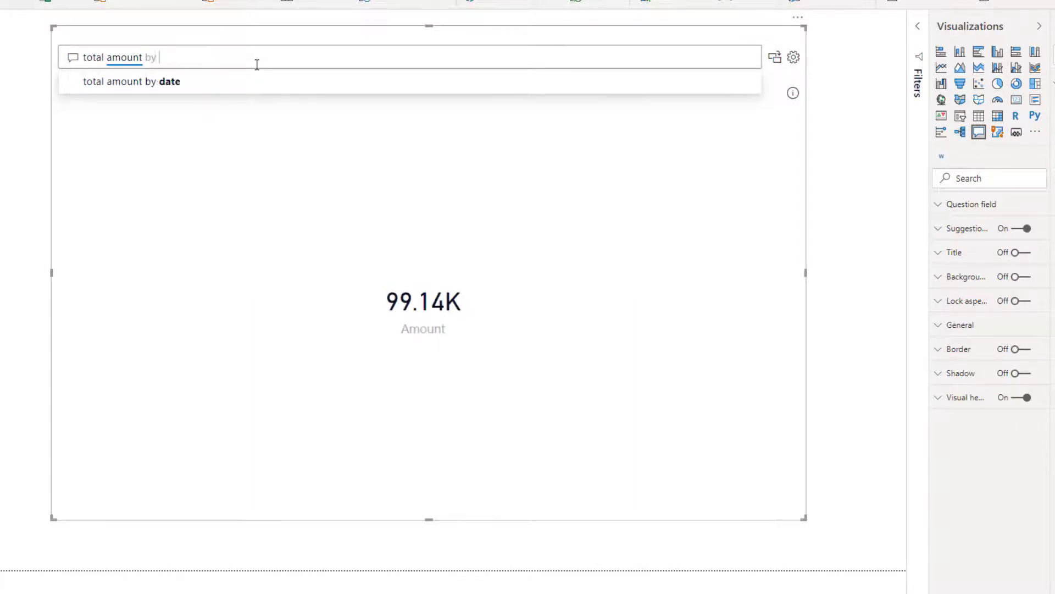
text(salesman)
key(BackSpace)
key(BackSpace)
key(BackSpace)
key(BackSpace)
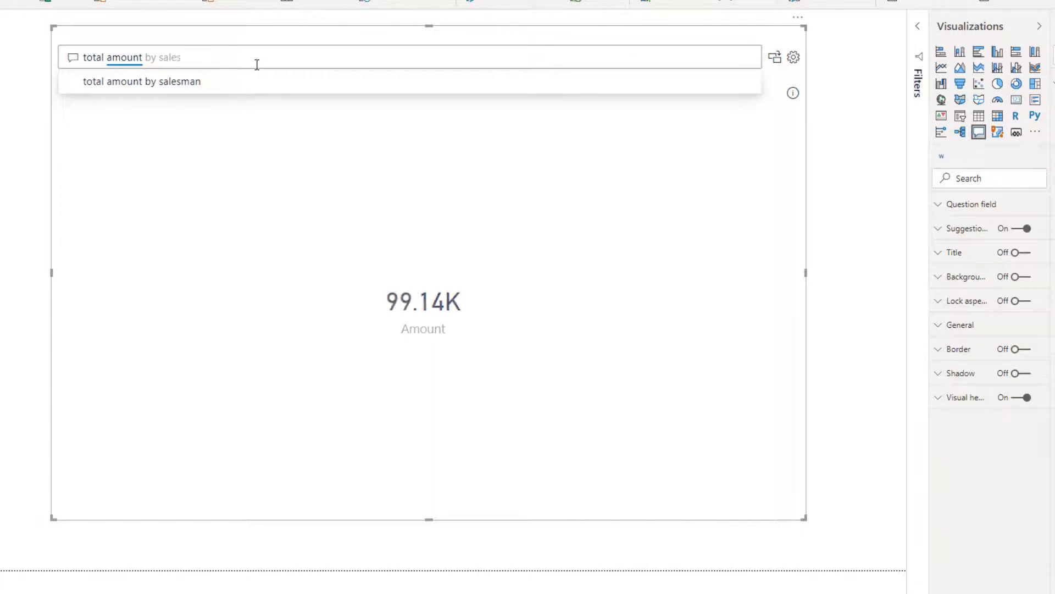
text(manager)
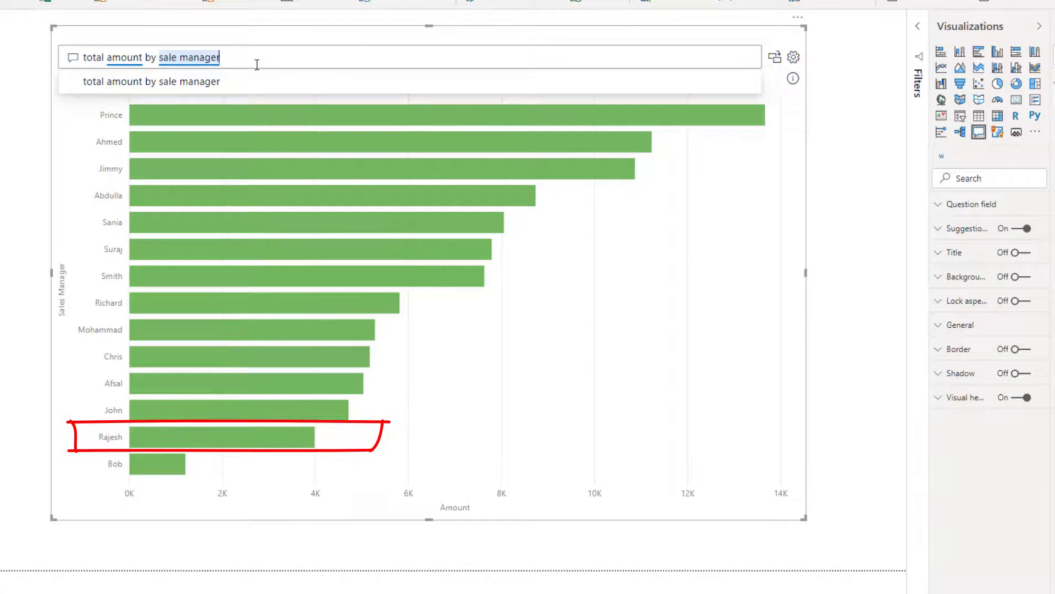
Change the question to 'total amount by date' for a line chart of amount over time.
key(BackSpace)
key(BackSpace)
key(BackSpace)
key(BackSpace)
key(BackSpace)
key(BackSpace)
key(BackSpace)
key(BackSpace)
key(BackSpace)
key(BackSpace)
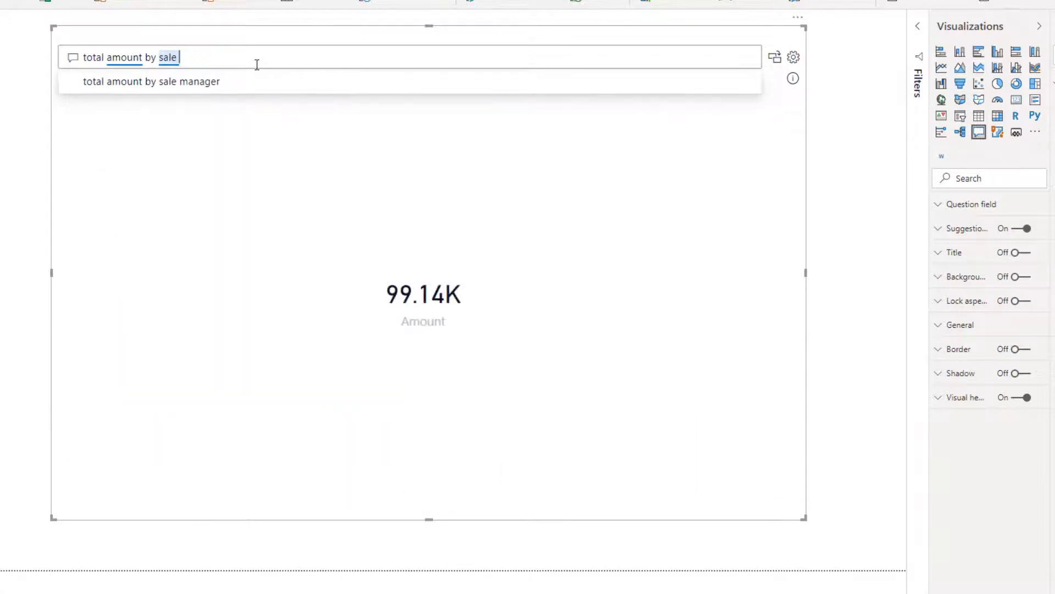
key(BackSpace)
key(BackSpace)
key(BackSpace)
key(BackSpace)
key(BackSpace)
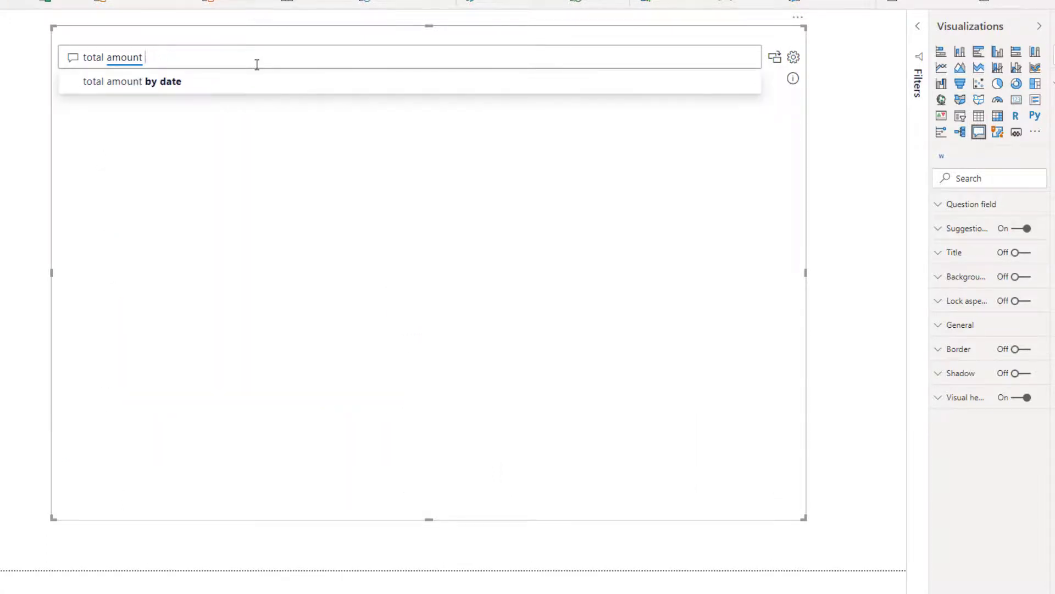
text(by)
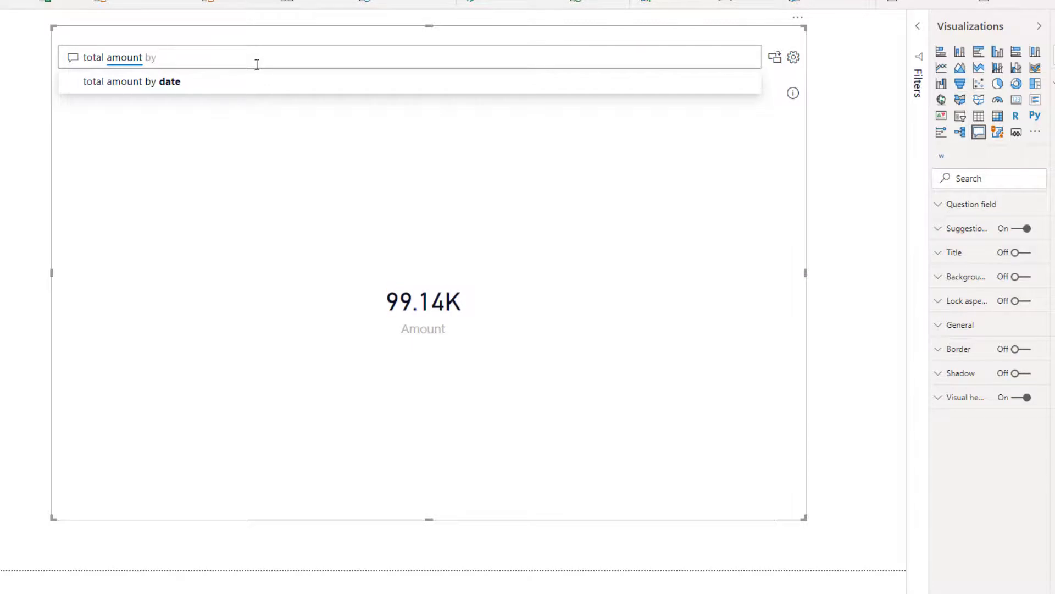
text( date)
Narrow 'total amount by date' to one sales manager by appending their name to the question.
key(Return)
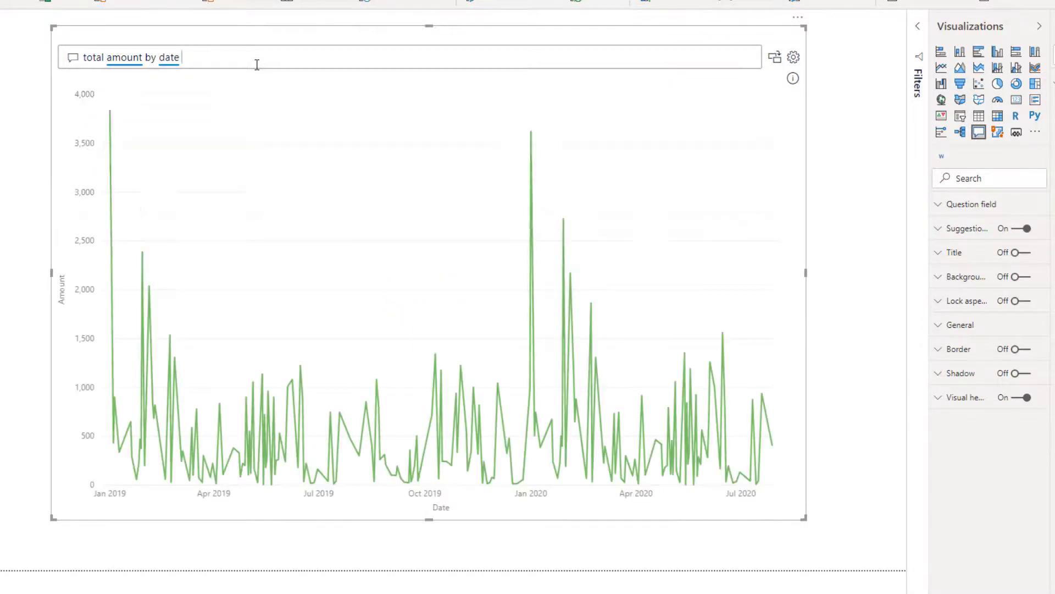
text(rajesh)
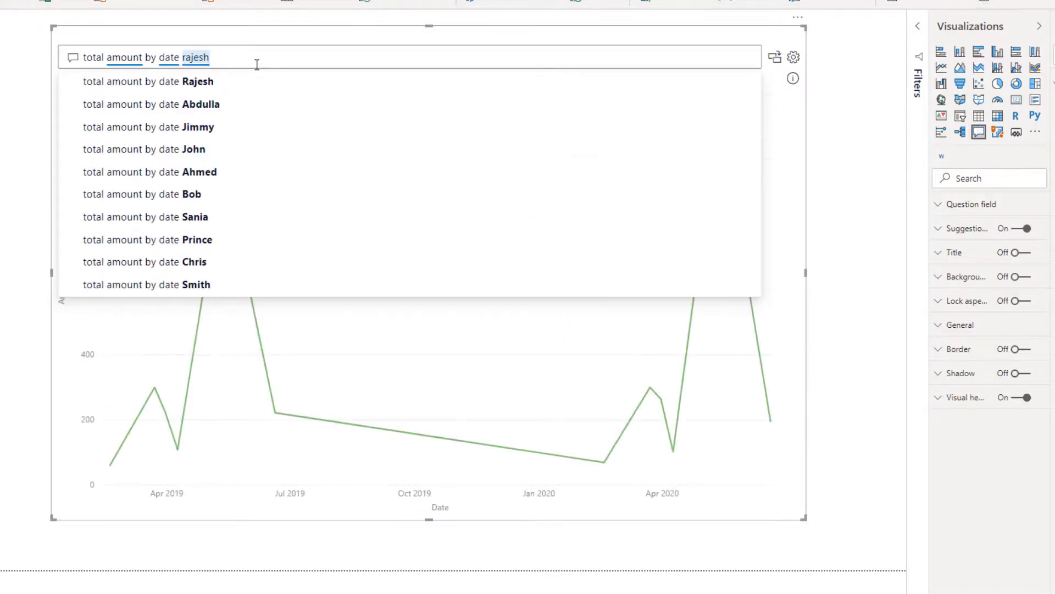
text( colmn)
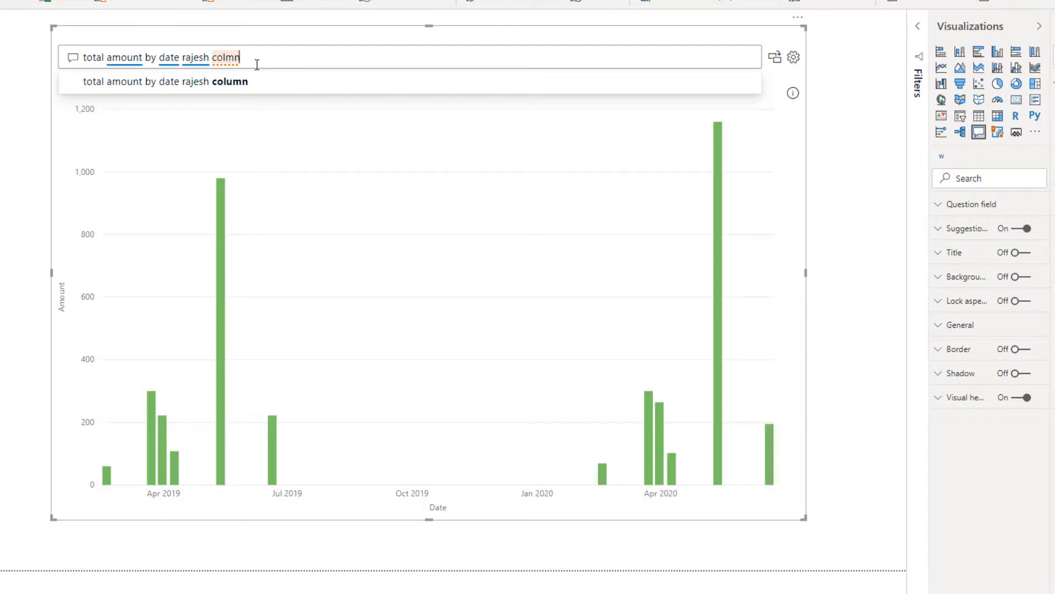
key(BackSpace)
key(BackSpace)
key(BackSpace)
key(BackSpace)
key(BackSpace)
key(BackSpace)
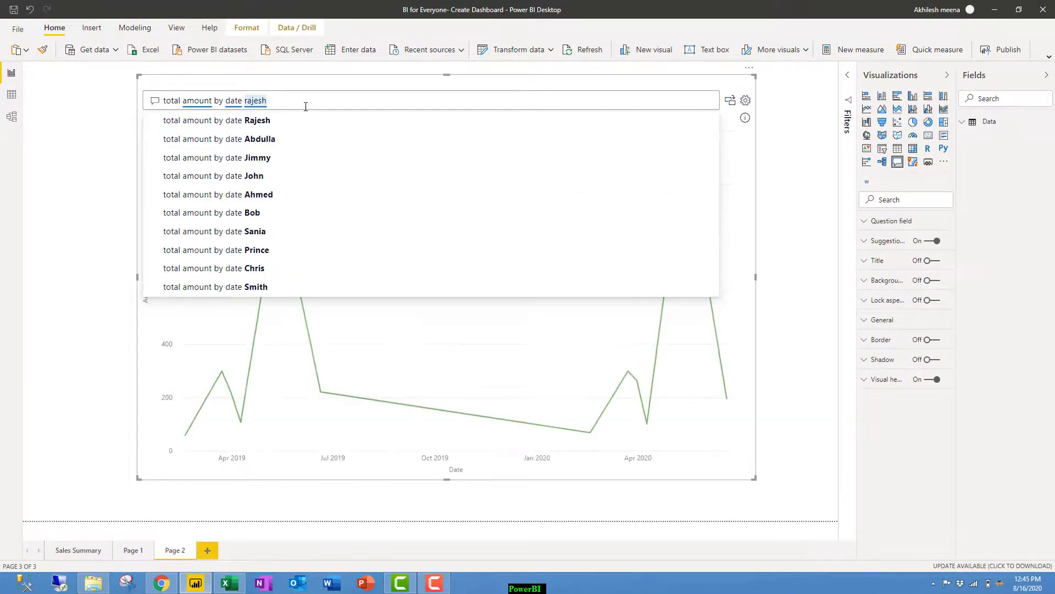
click(99, 247)
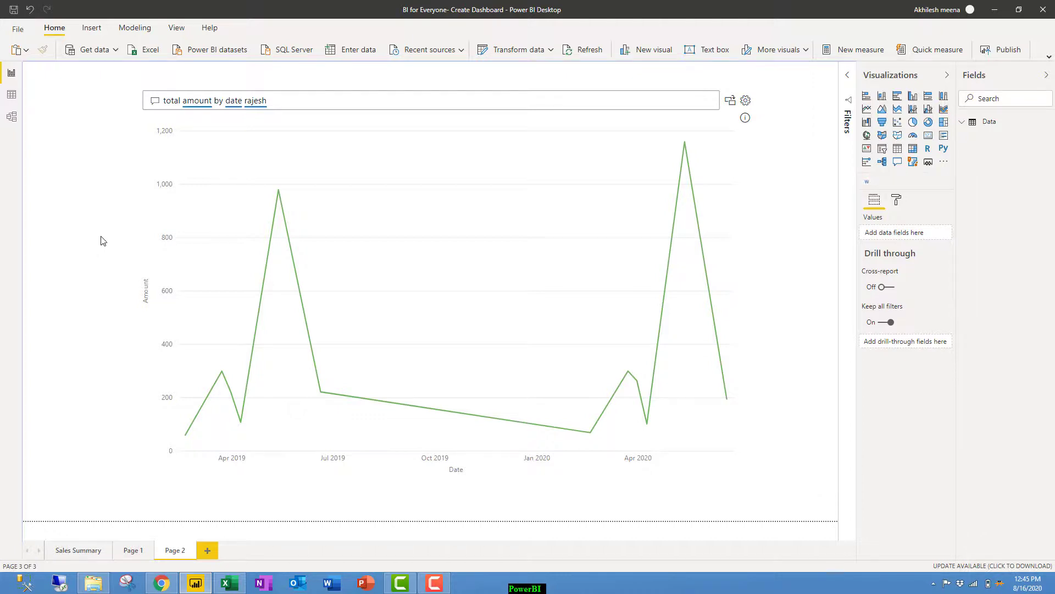
Hide Page 1 and Page 2, leaving the Sales Summary page visible.
click(90, 551)
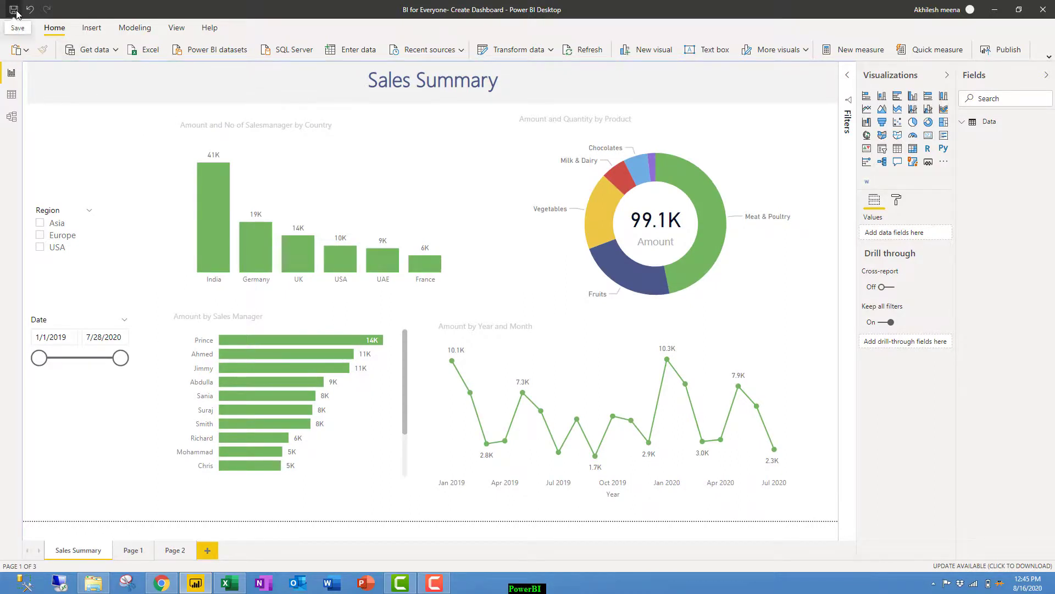
right_click(177, 547)
click(192, 535)
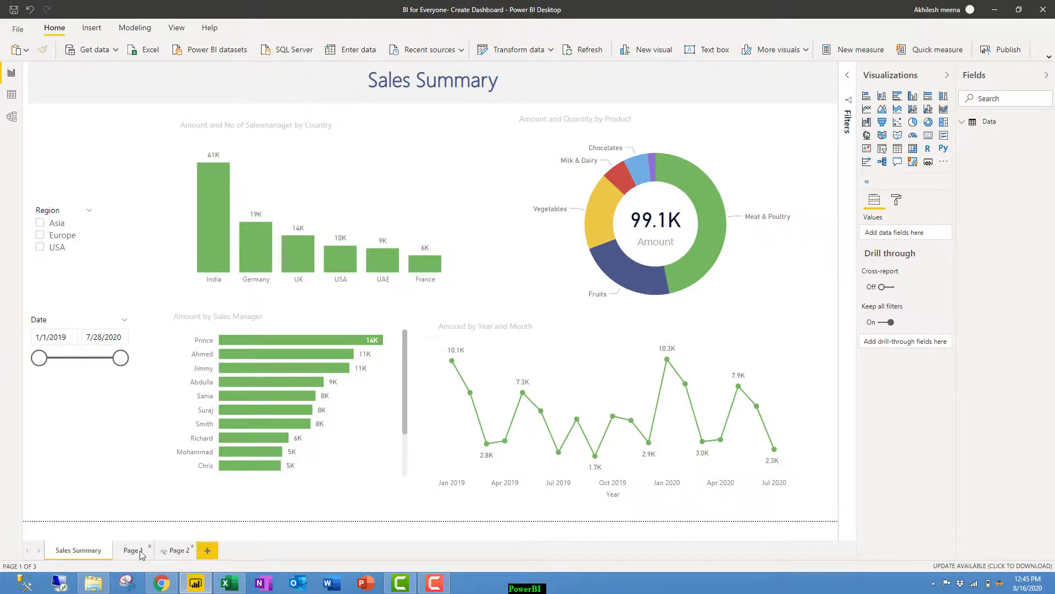
Save the report, publish it to My workspace, and switch to Chrome.
click(988, 53)
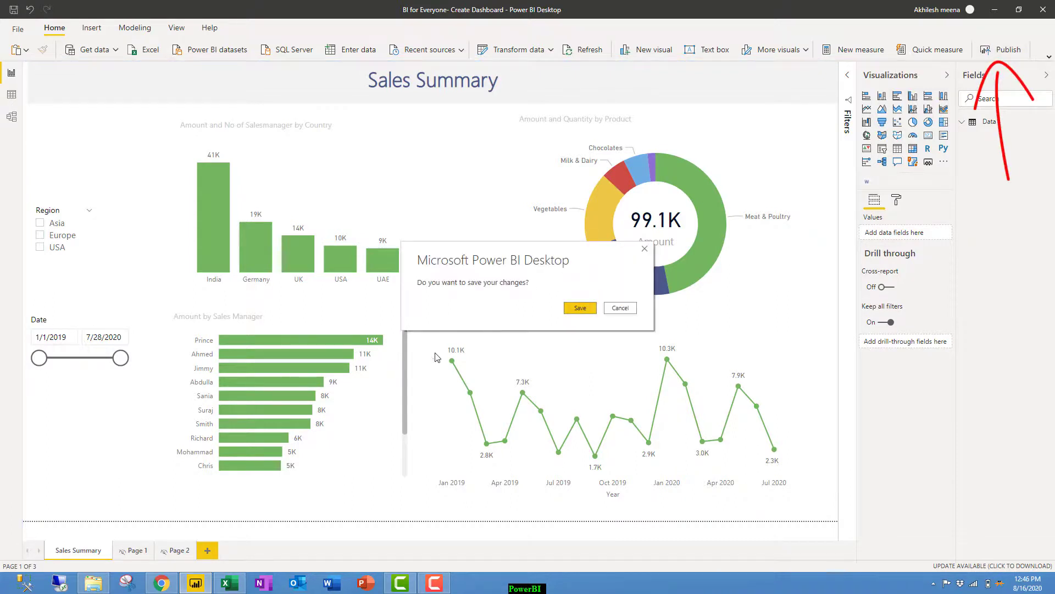
click(580, 308)
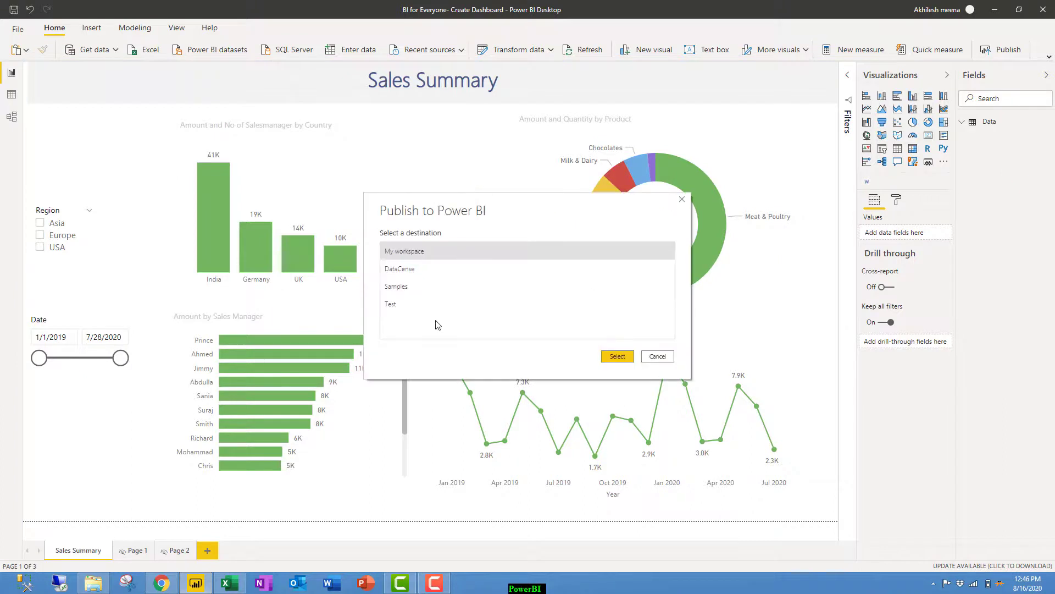
click(618, 357)
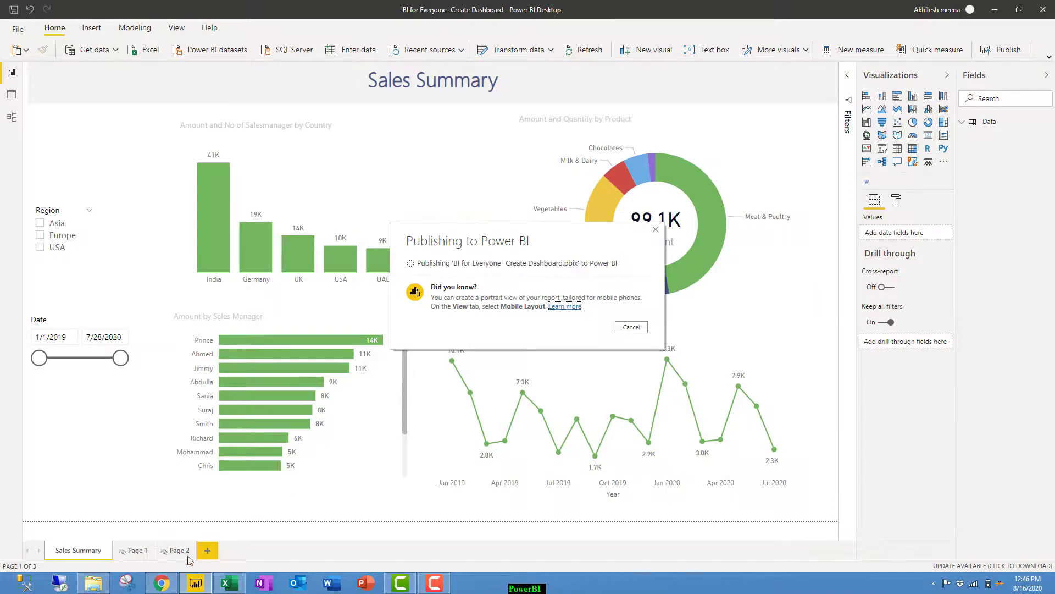
click(163, 583)
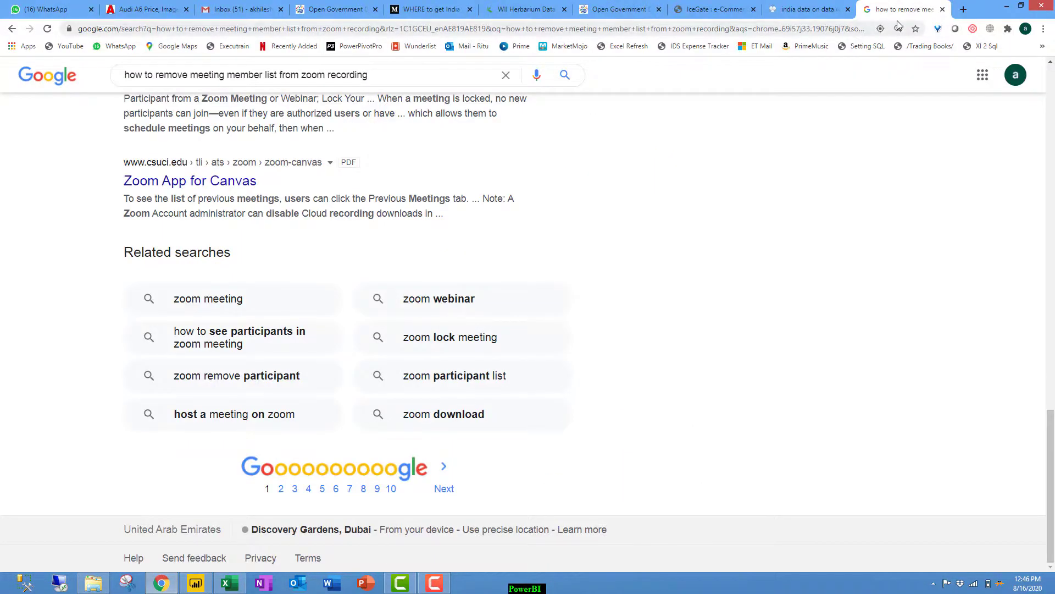
Open the Sales Summary report from My workspace on powerbi.com and test the Vegetables cross-filter.
click(790, 31)
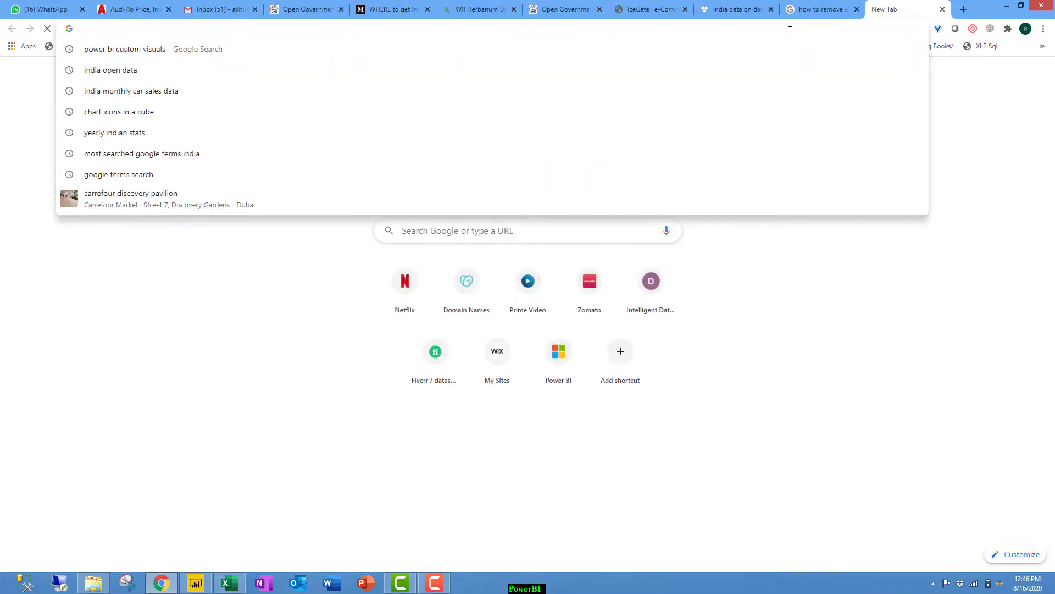
text(powerbi)
key(Return)
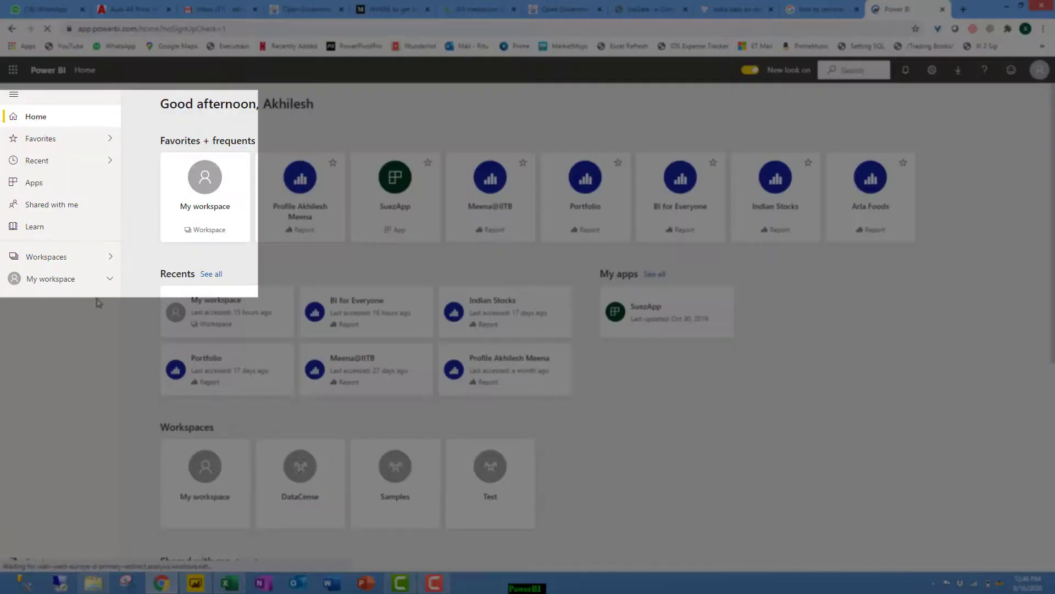
click(207, 189)
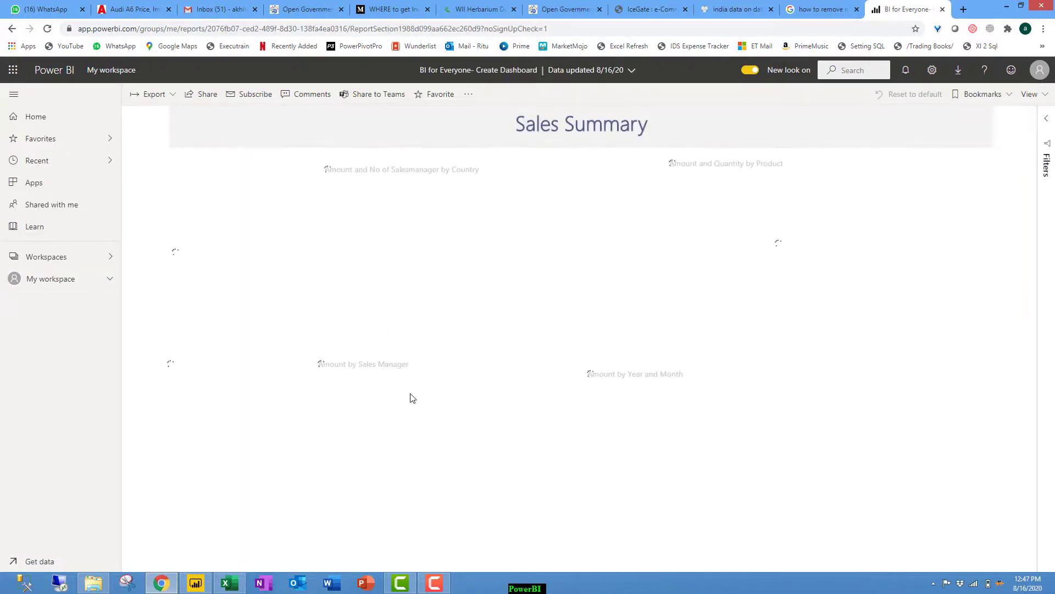
click(757, 258)
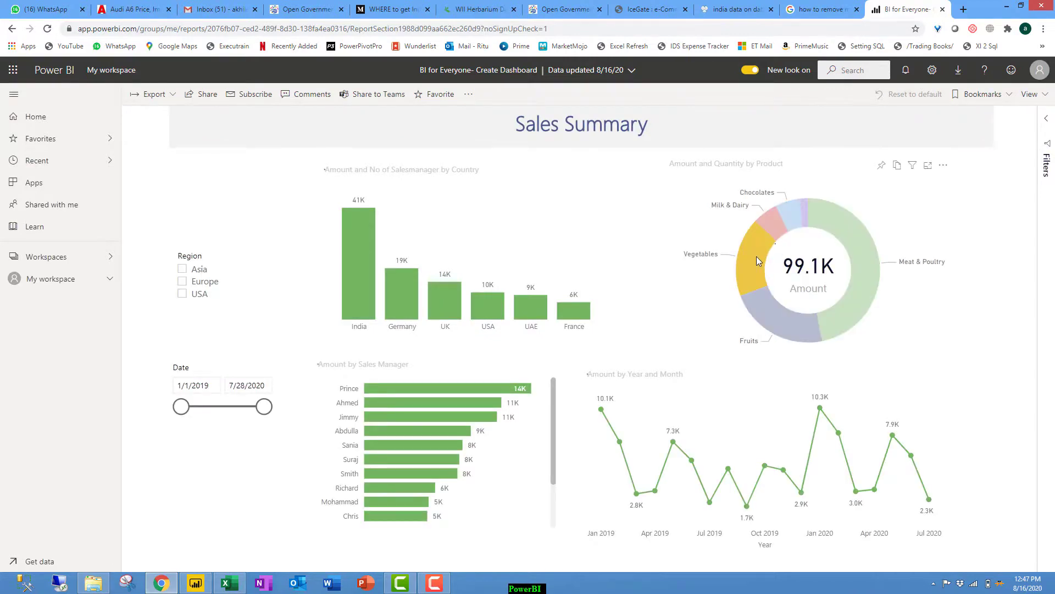
click(757, 257)
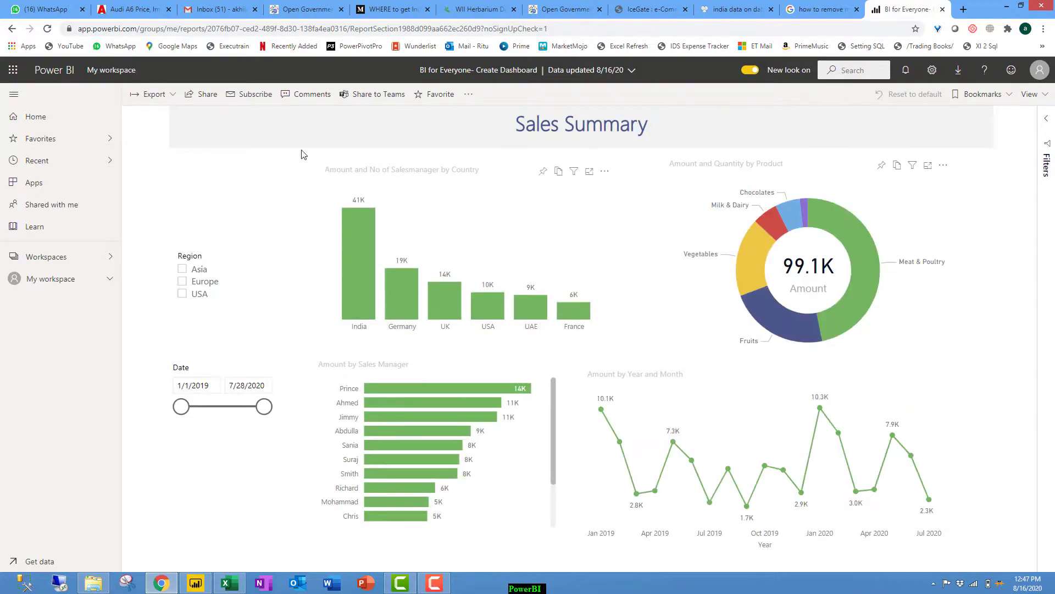
Review the report's Share options, then cancel without sharing.
drag(198, 110, 208, 144)
click(207, 94)
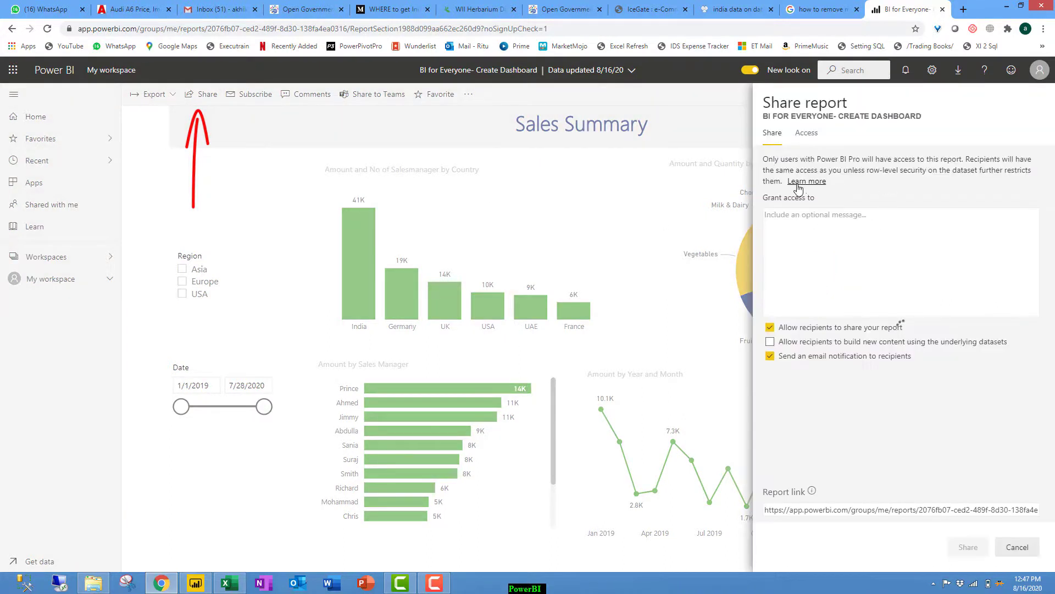
click(806, 220)
click(922, 230)
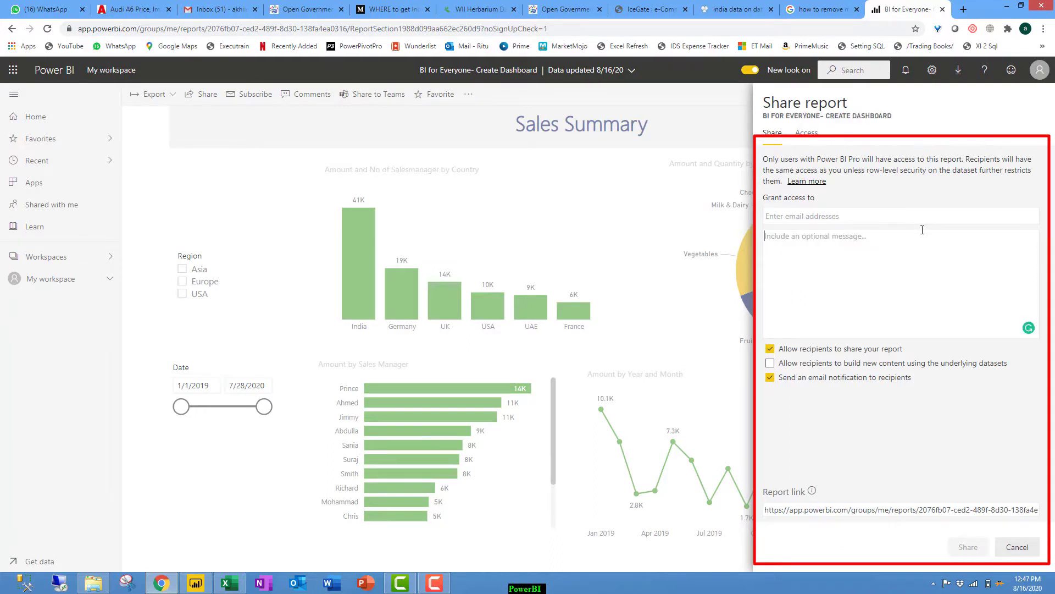
click(1015, 547)
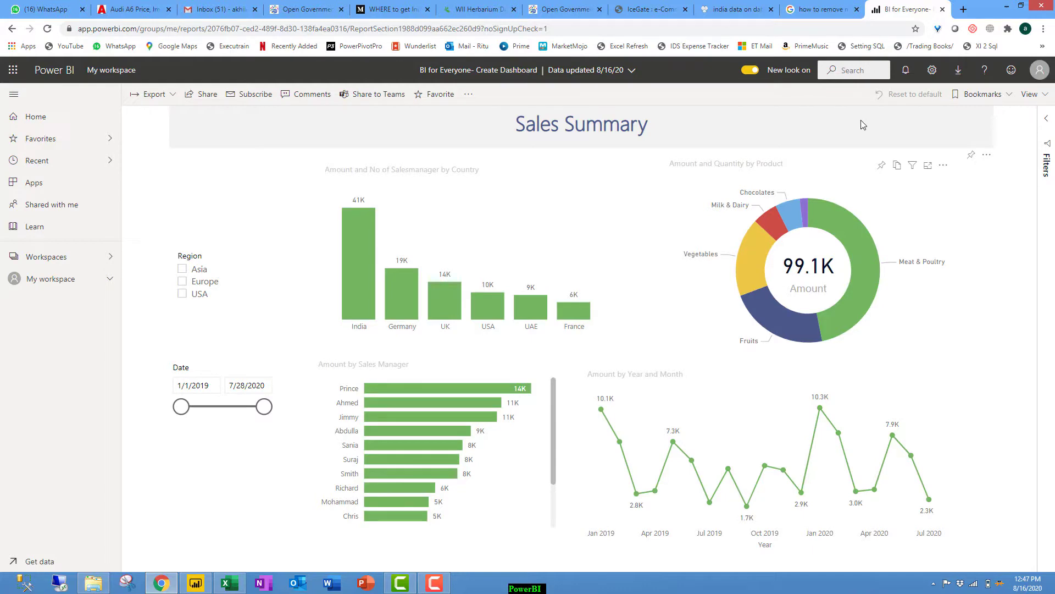
View the report full screen in the service, then dismiss Desktop's publishing confirmation.
click(1030, 94)
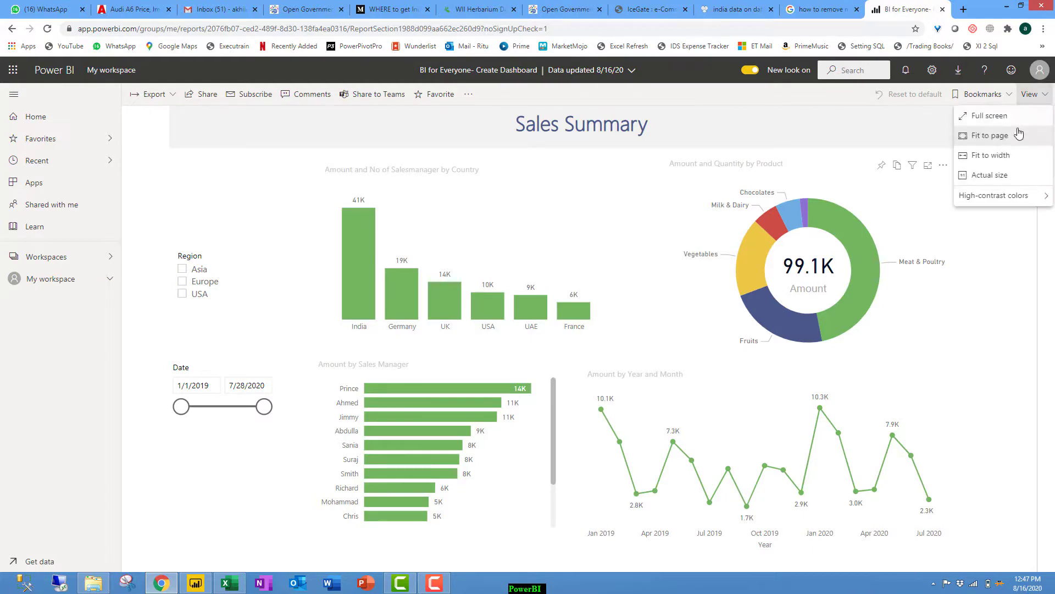
click(989, 115)
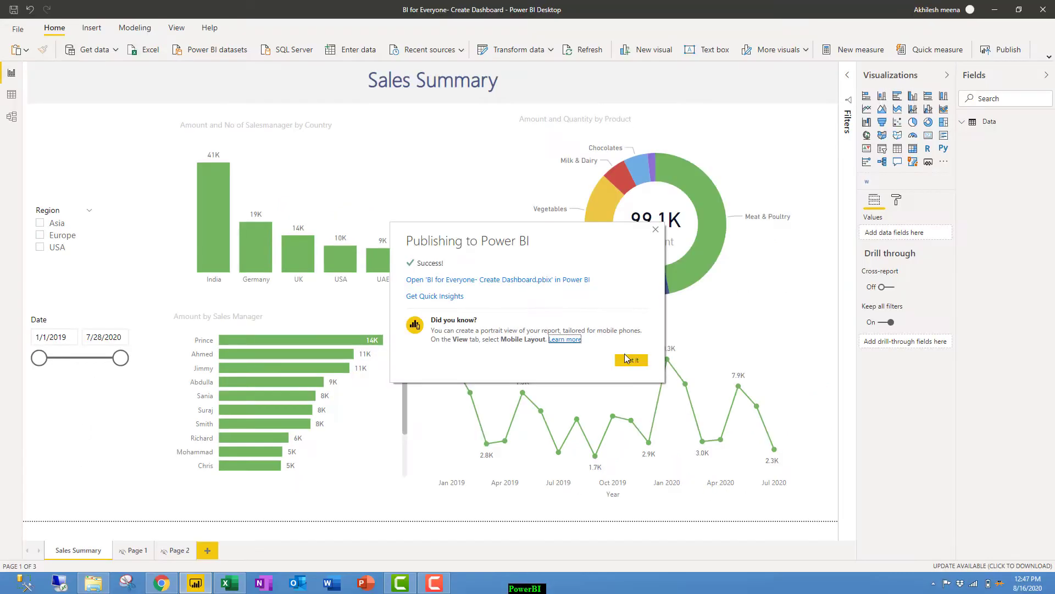
click(630, 360)
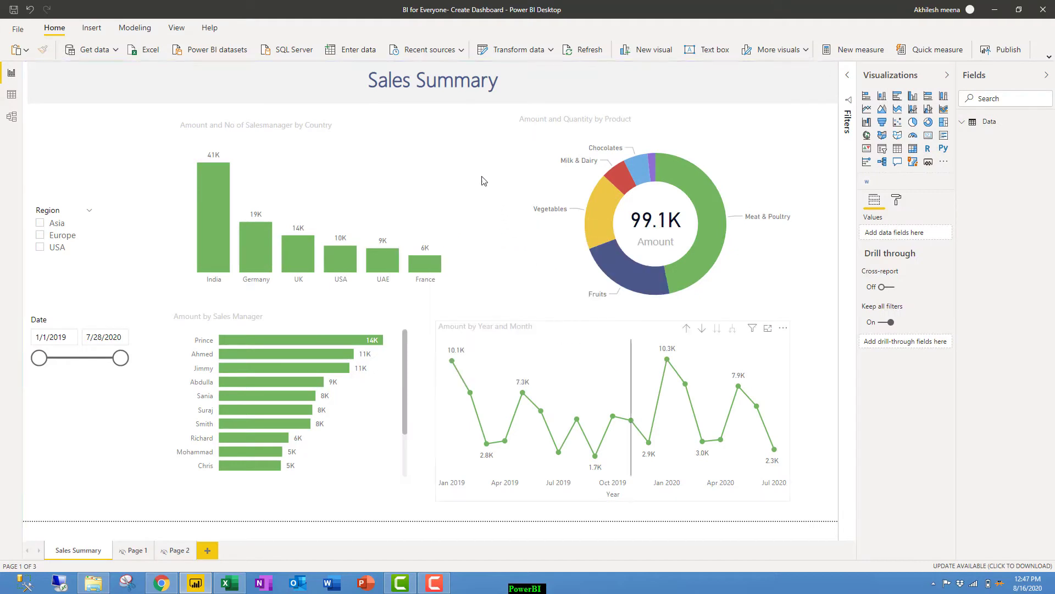